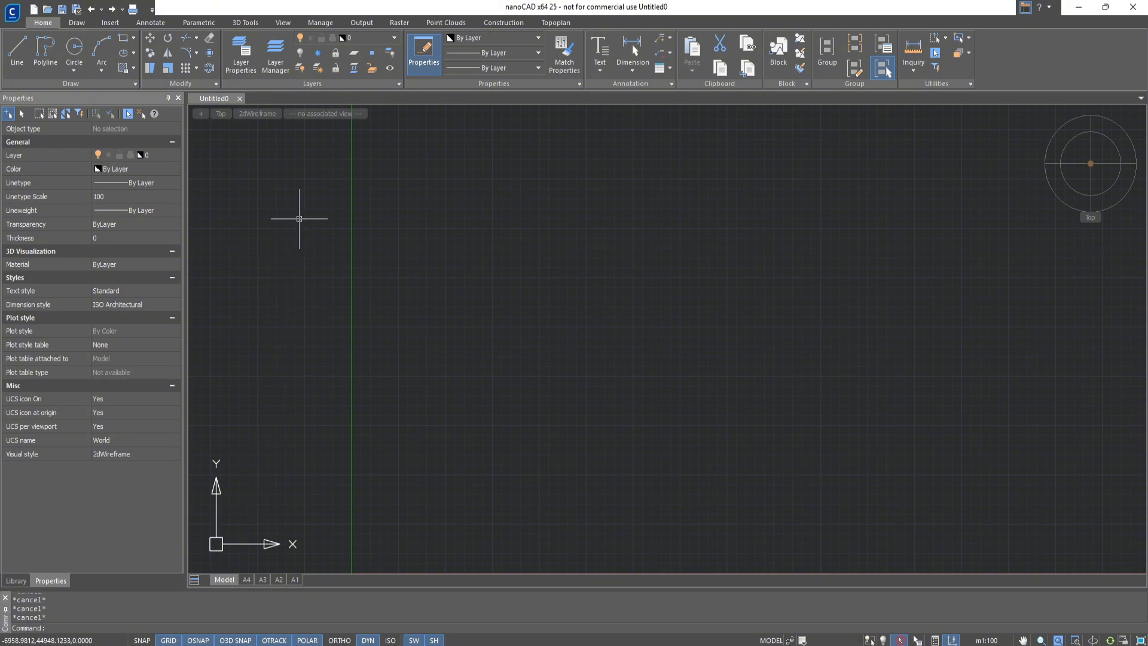
# Open the Sheet Set Manager and start a new sheet set based on existing drawings
pyautogui.click(316, 26)
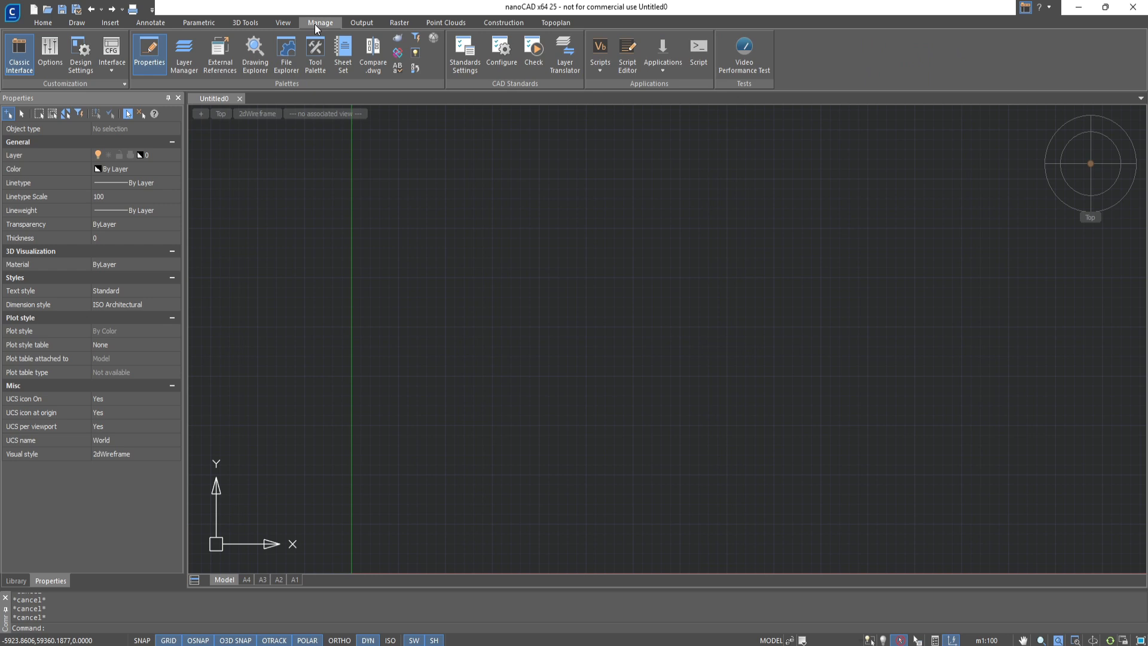
pyautogui.click(342, 66)
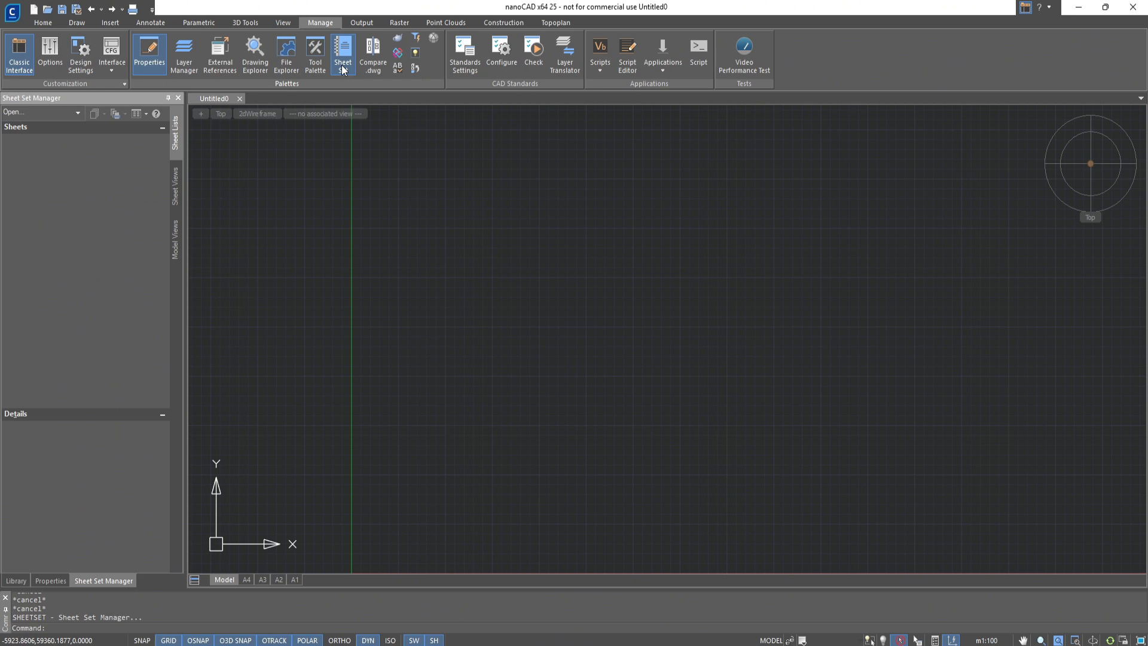
pyautogui.click(69, 113)
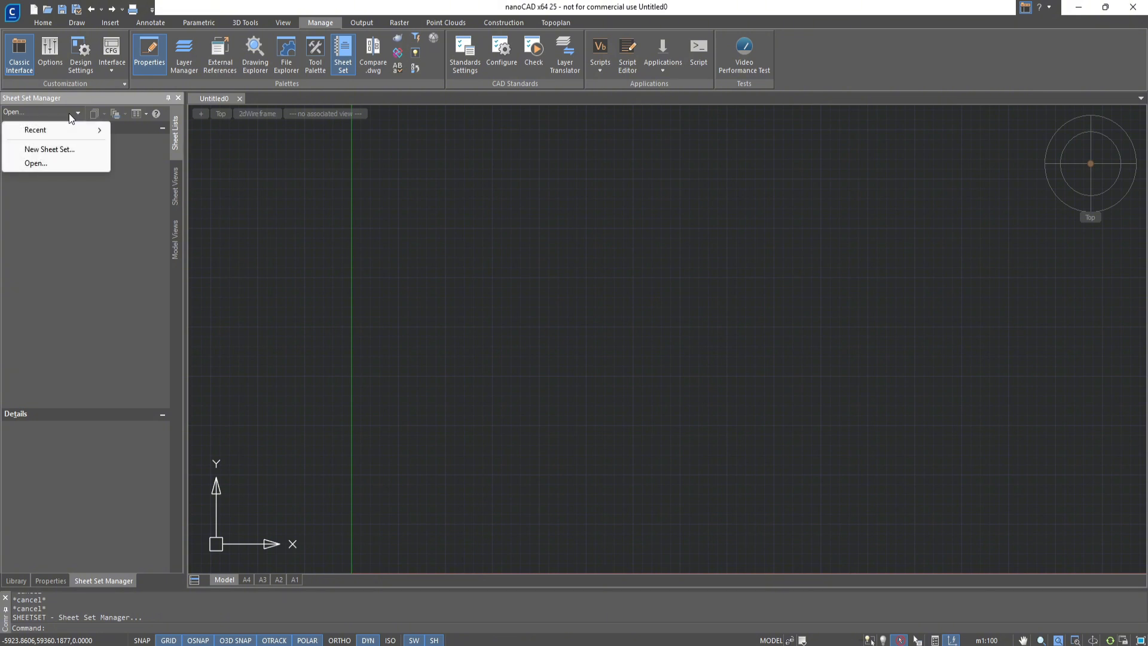
pyautogui.click(64, 149)
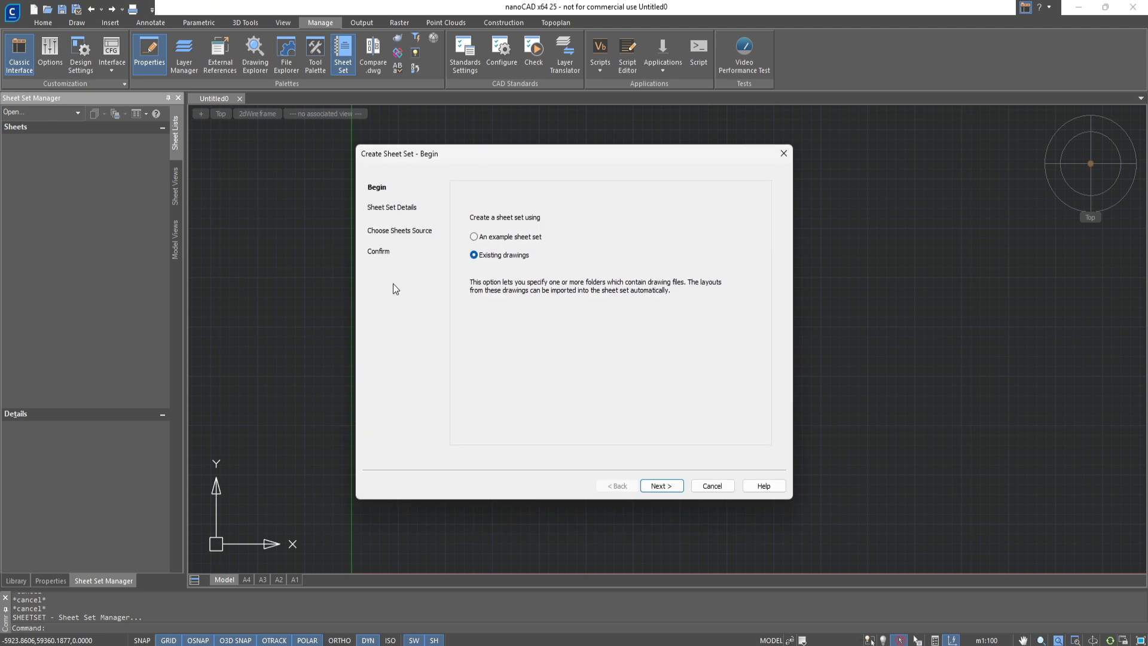
pyautogui.click(657, 487)
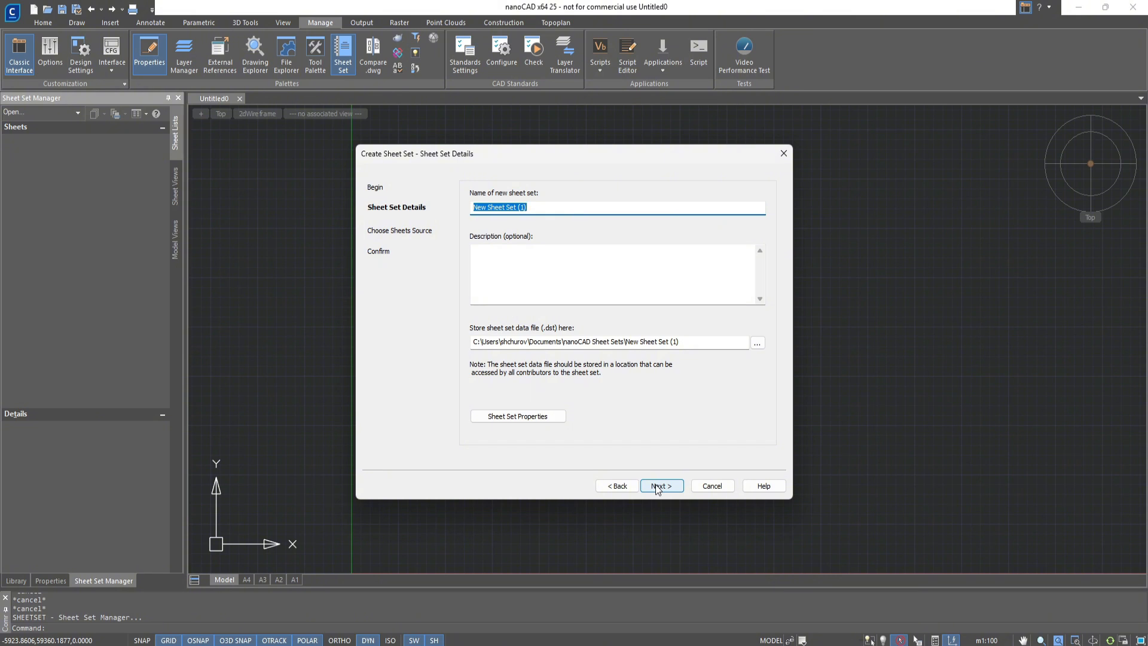
# Name the new sheet set TestSheetSet1 and store its data file in a TestSheetSet1 folder under nanoCAD Sheet Sets
pyautogui.write('TestSheetSet1')
pyautogui.moveTo(625, 341); pyautogui.dragTo(724, 343)
pyautogui.write('TestShee')
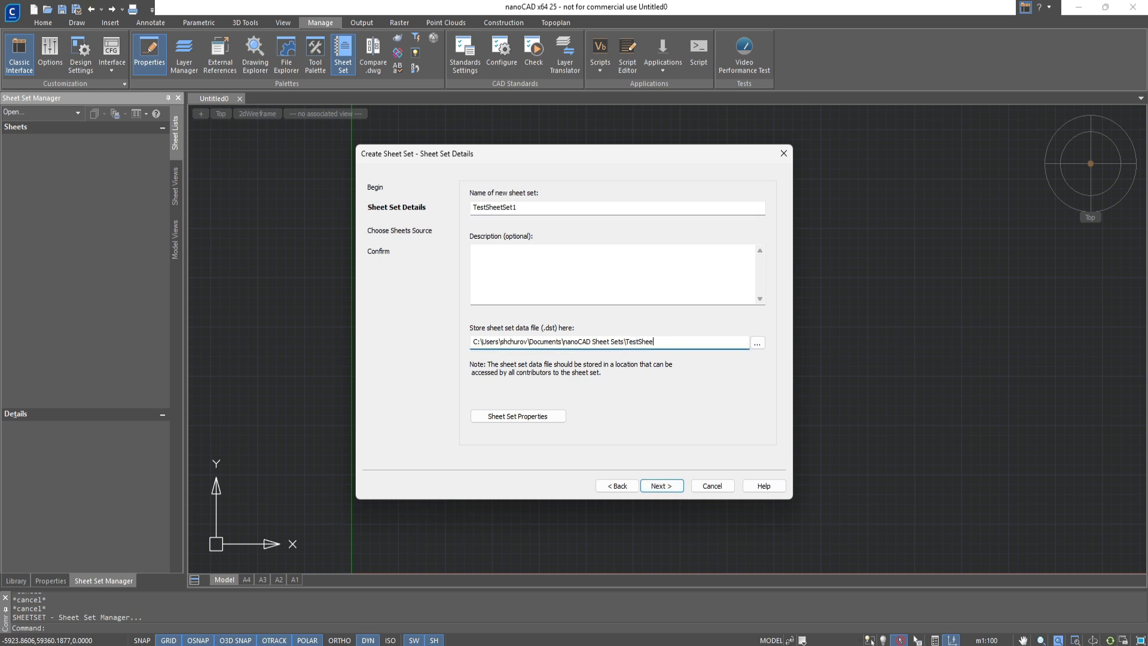
pyautogui.write('tSet1')
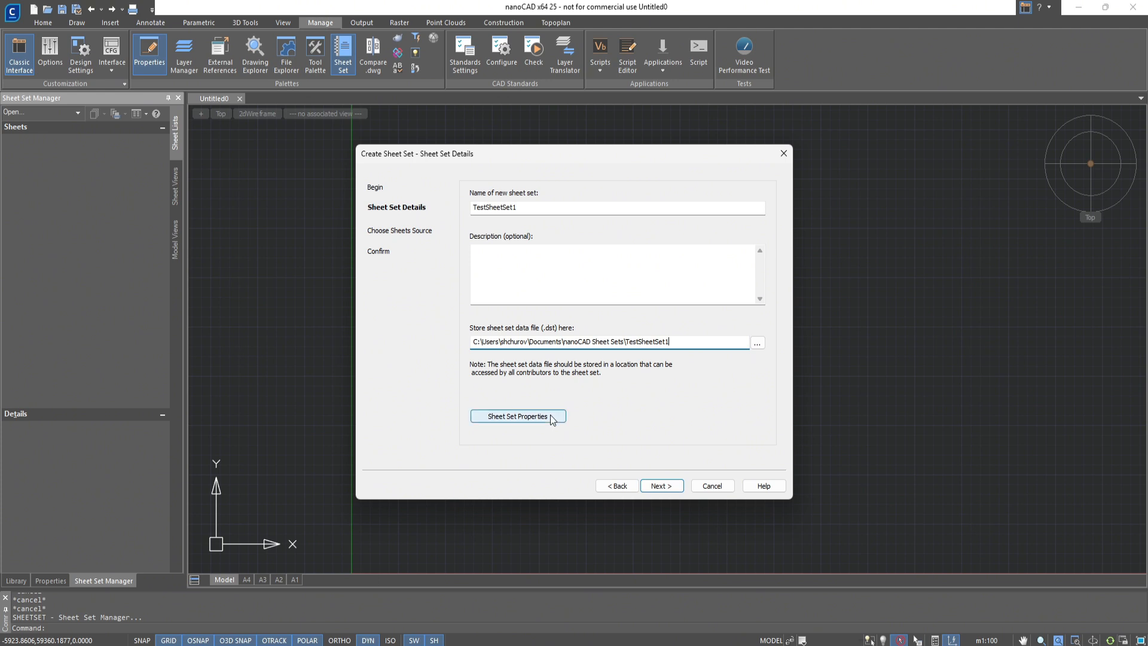
pyautogui.click(669, 486)
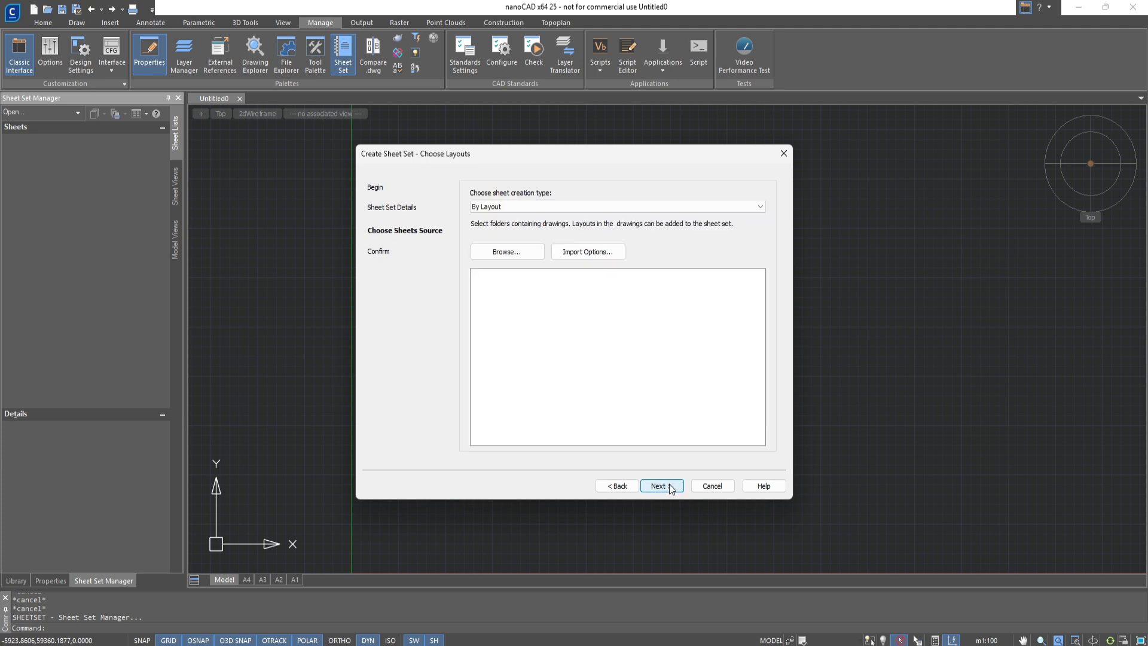
# Finish creating the sheet set with the By Layout creation type and no imported drawings, after reviewing the summary
pyautogui.click(760, 206)
pyautogui.click(761, 206)
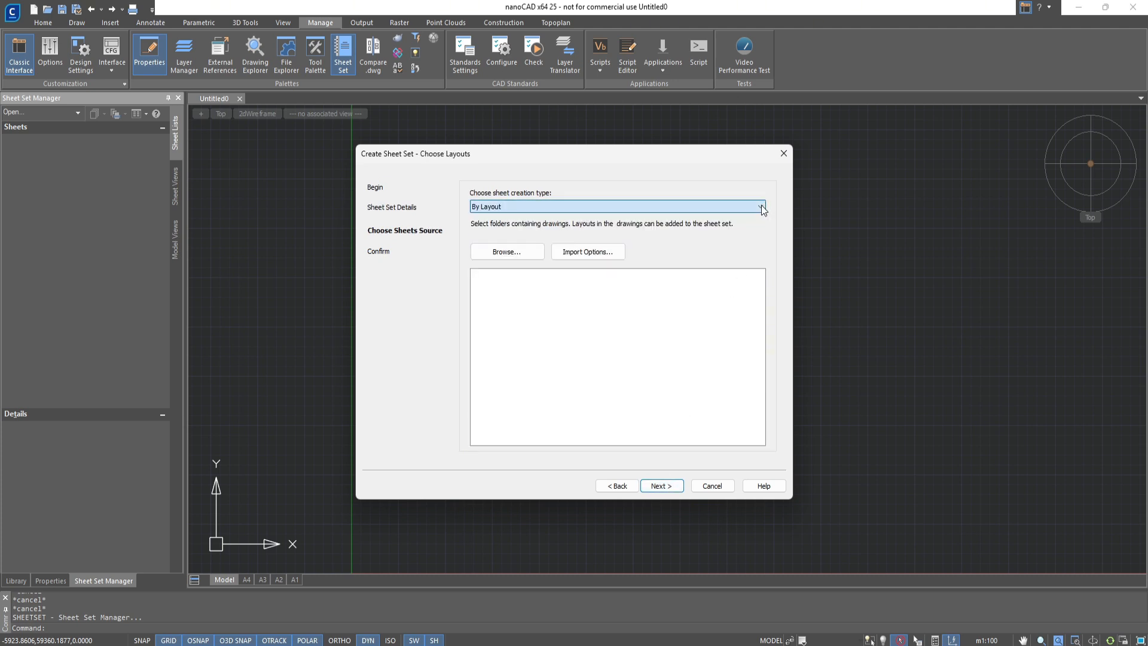
pyautogui.click(660, 486)
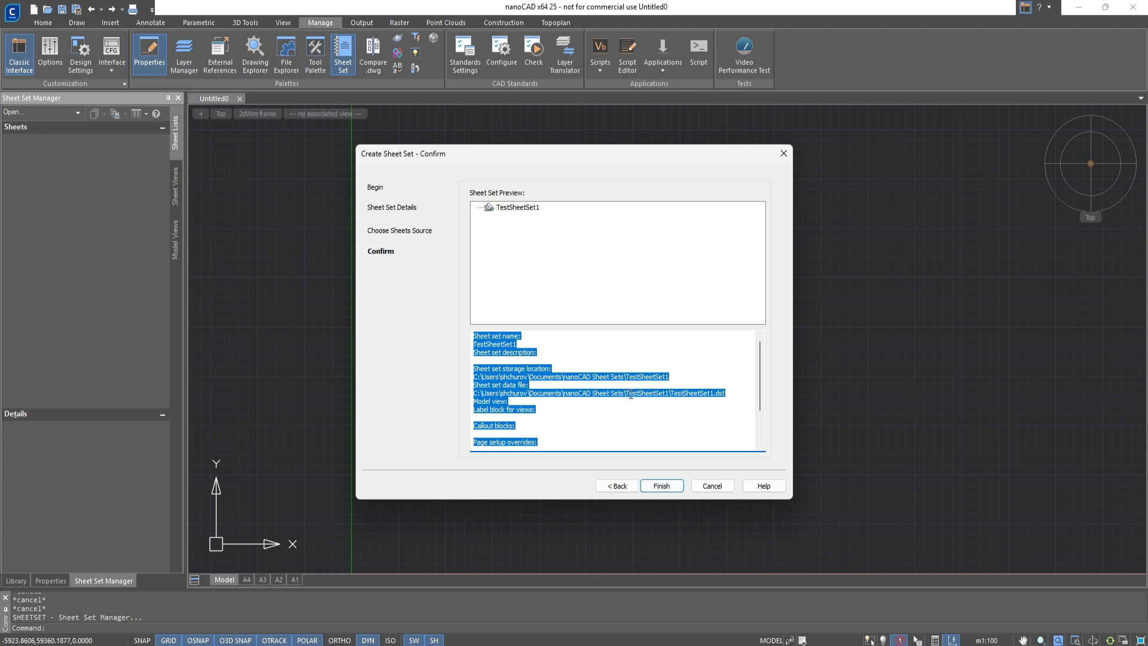
pyautogui.scroll(-1, 631, 393)
pyautogui.scroll(-1, 630, 393)
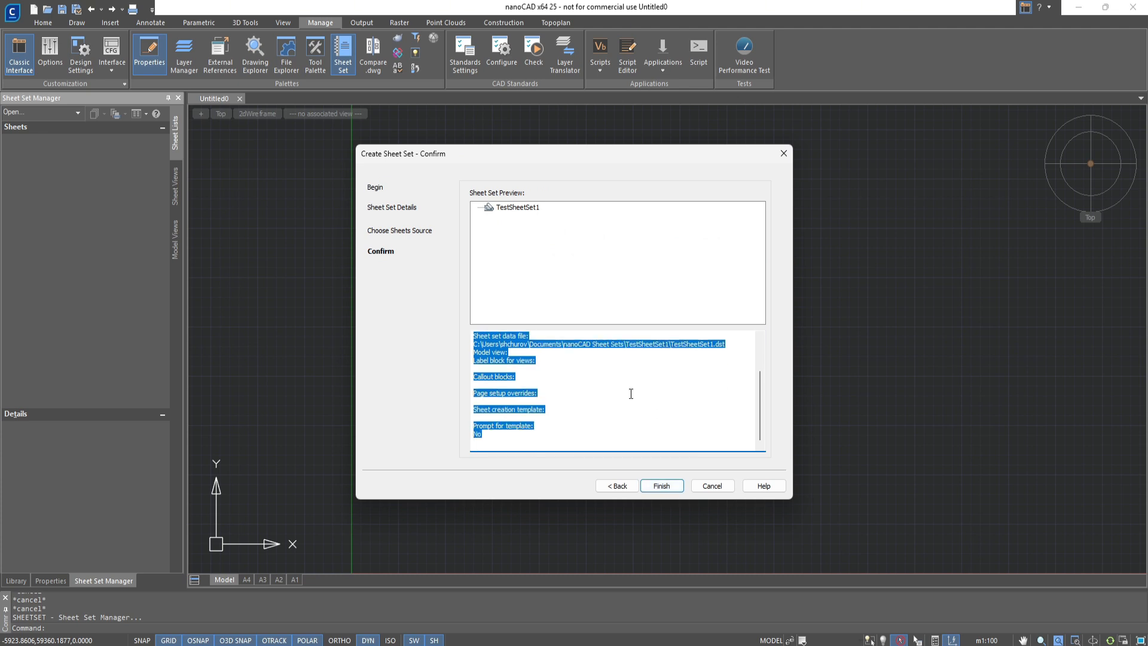
pyautogui.scroll(2, 630, 394)
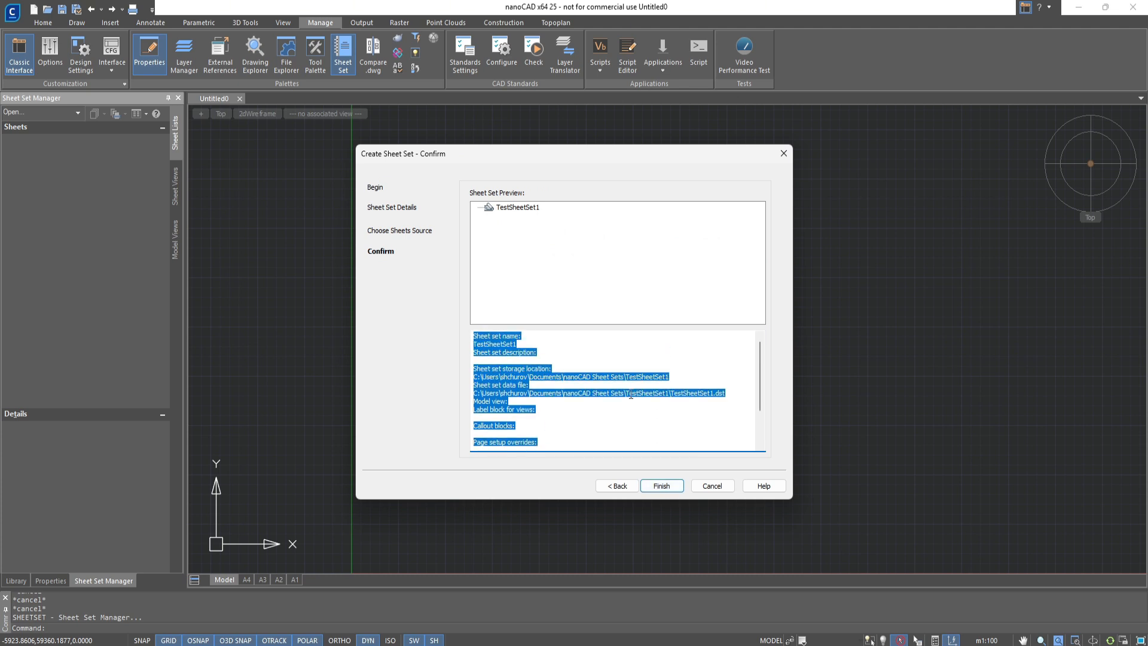
pyautogui.click(653, 487)
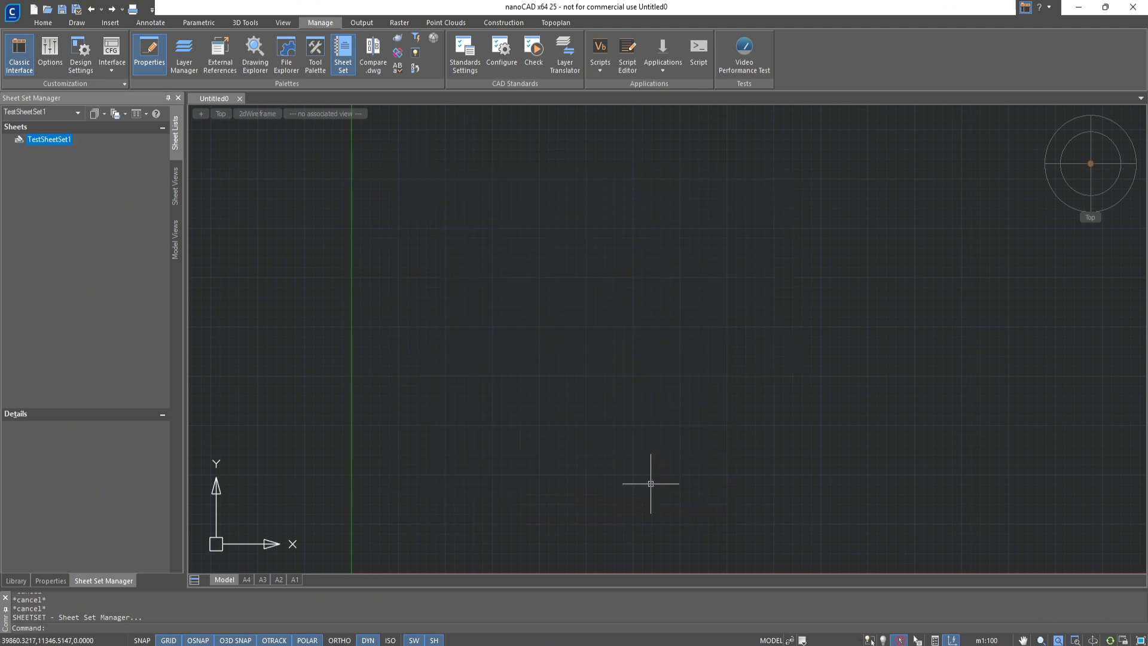
# Add a subset named dwt to TestSheetSet1 with Create Folder Hierarchy and Prompt for Template both set to Yes
pyautogui.rightClick(62, 141)
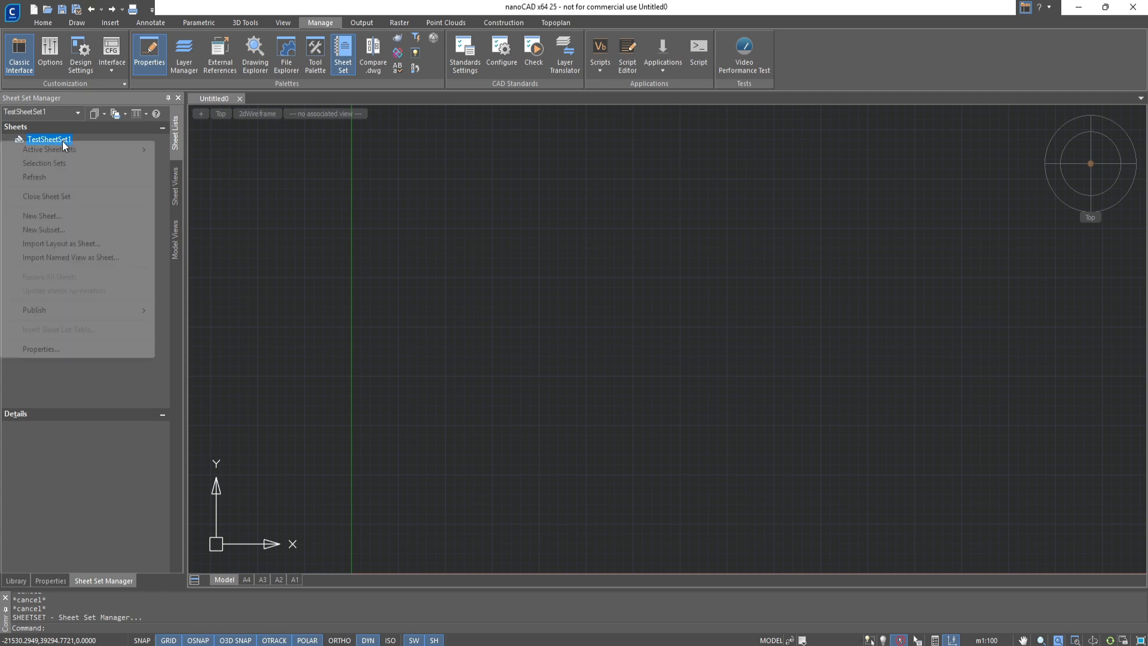
pyautogui.click(59, 231)
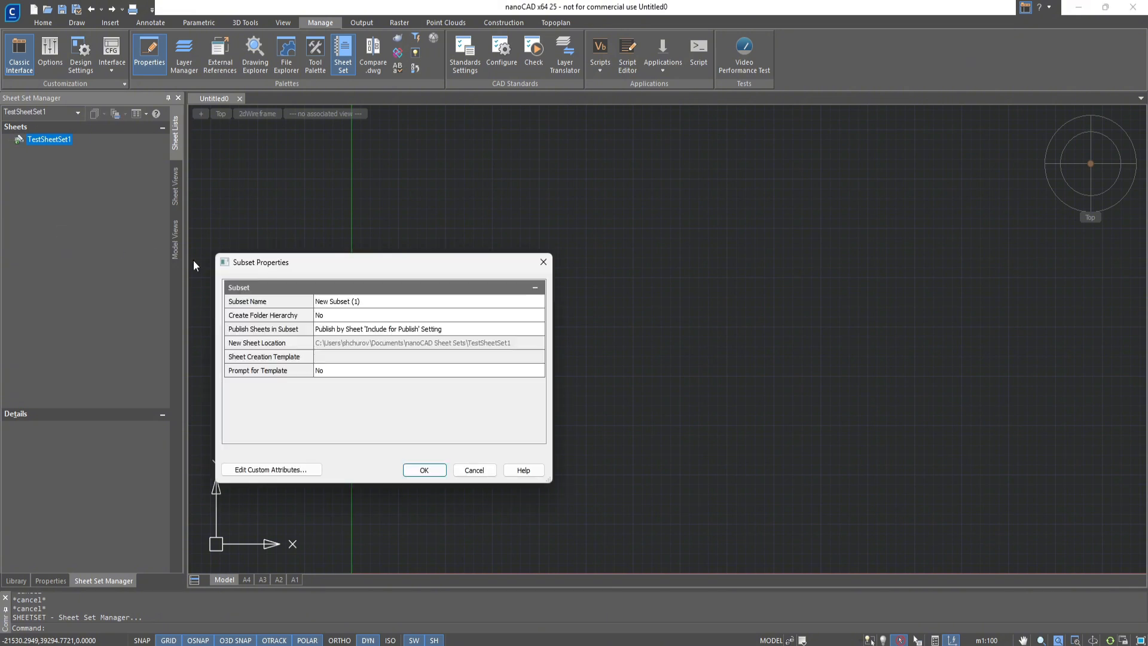
pyautogui.click(352, 305)
pyautogui.write('dwt')
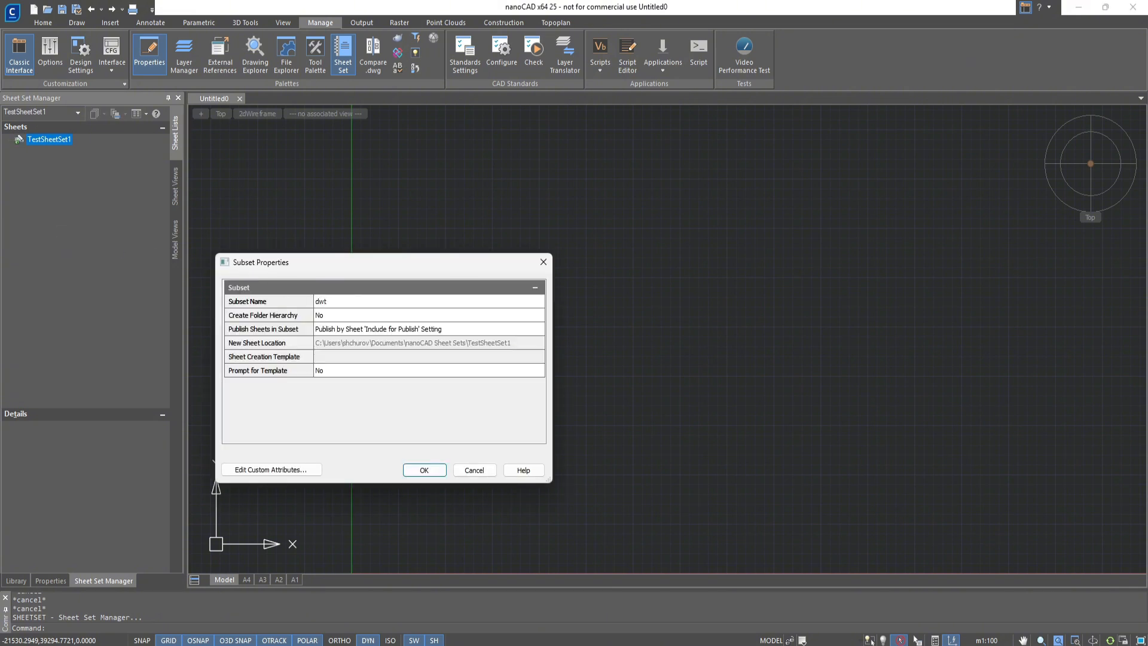
pyautogui.click(353, 317)
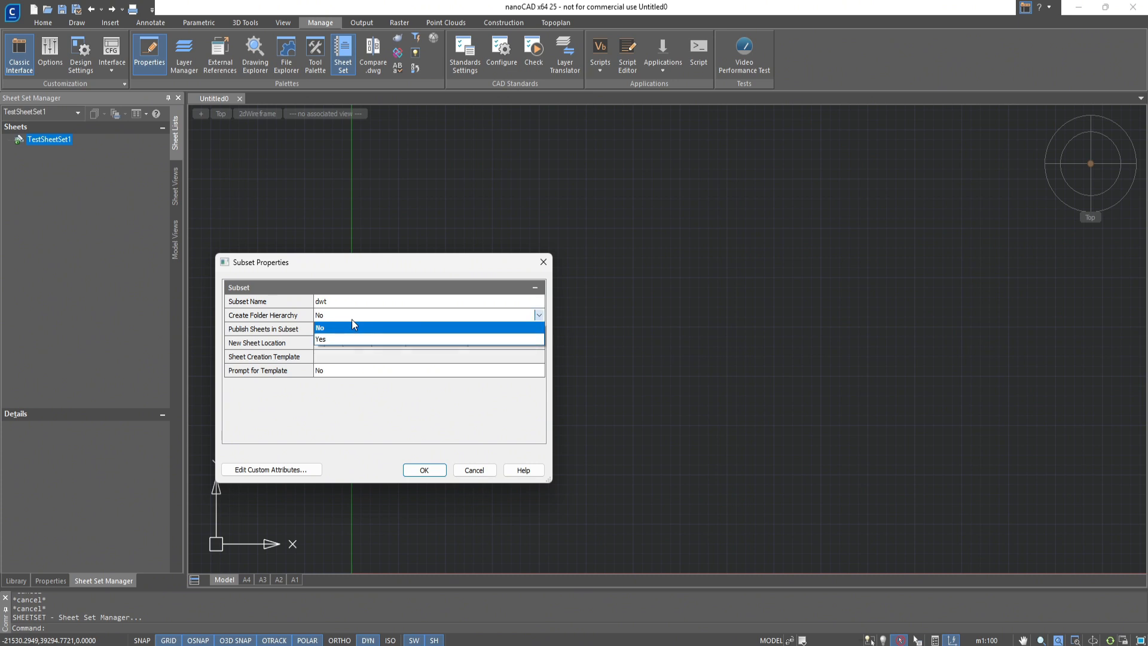
pyautogui.click(346, 337)
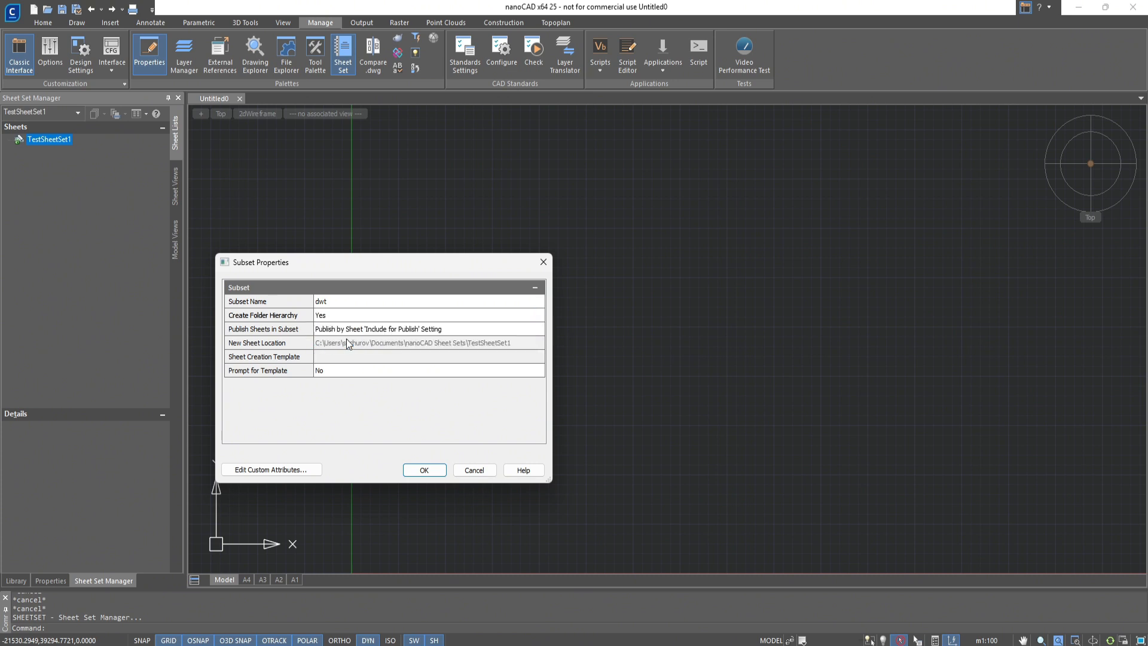
pyautogui.click(353, 371)
pyautogui.click(353, 371)
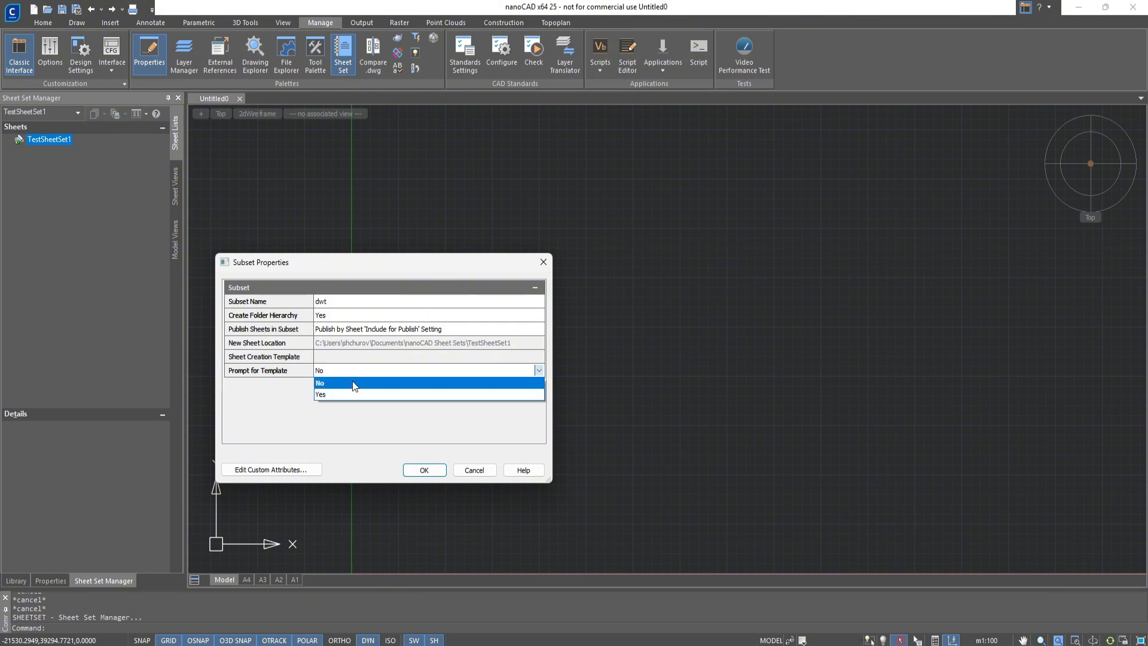
pyautogui.click(351, 394)
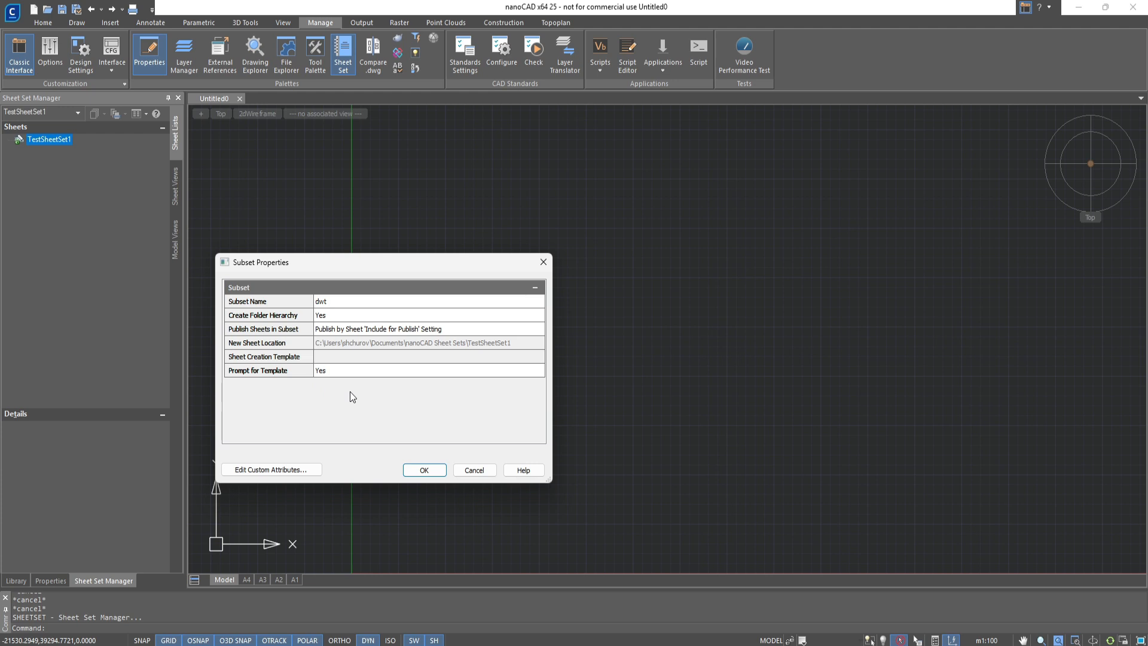
pyautogui.click(422, 471)
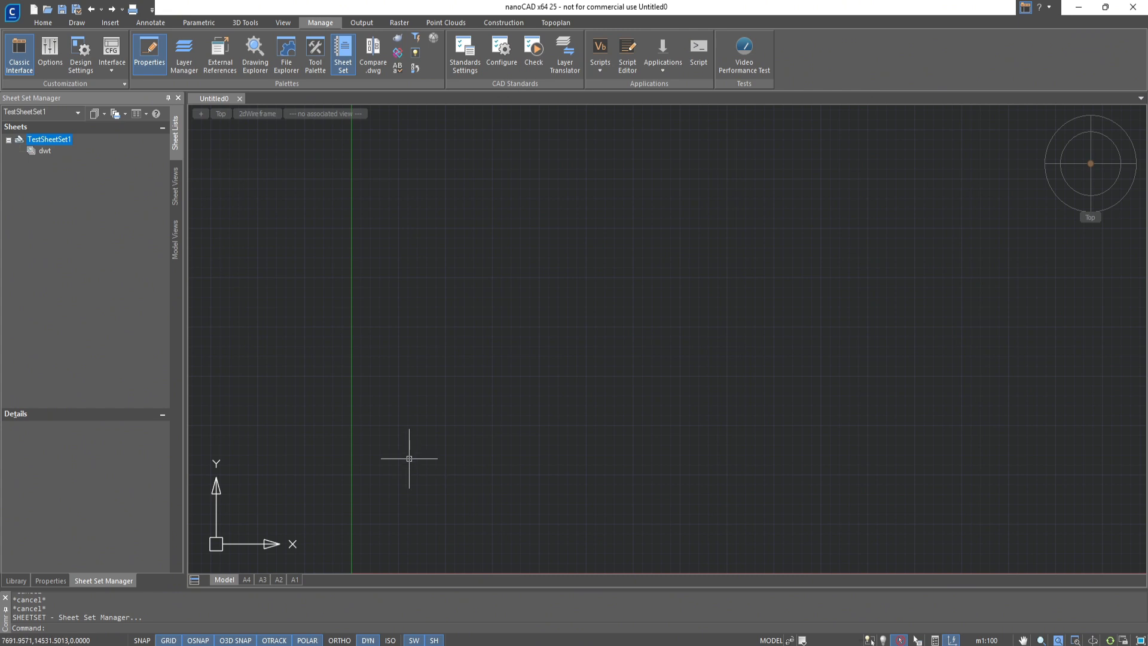
# In the TestSheetSet1 properties, add a custom property "Created by" with default value TestSheet and owner Sheet
pyautogui.rightClick(104, 185)
pyautogui.click(88, 345)
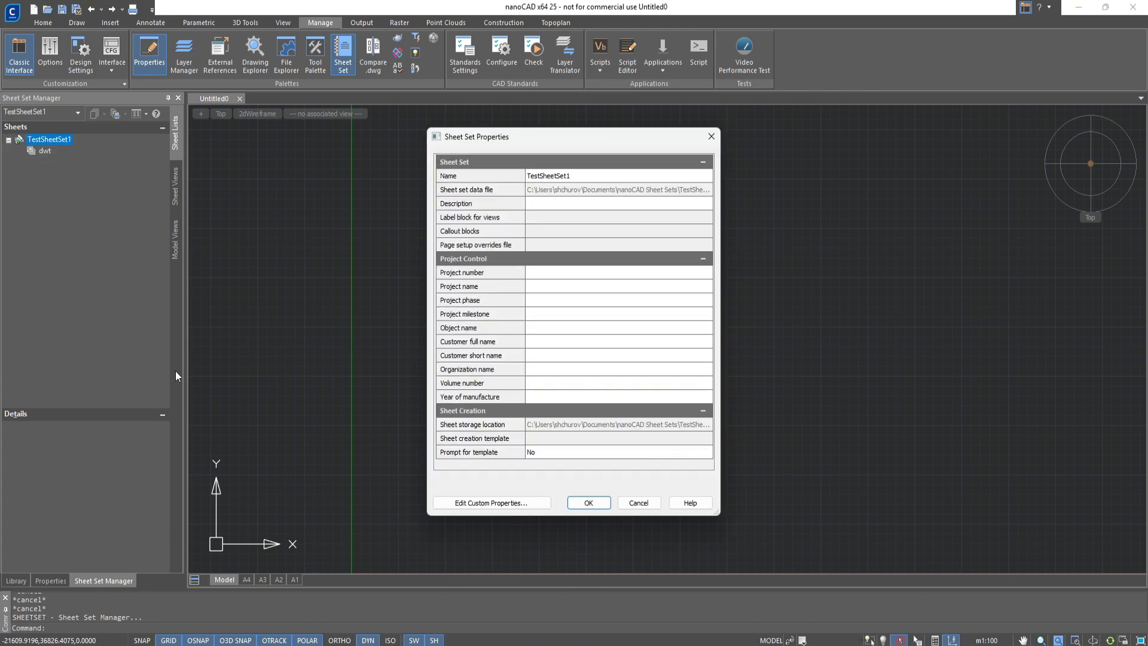
pyautogui.click(457, 507)
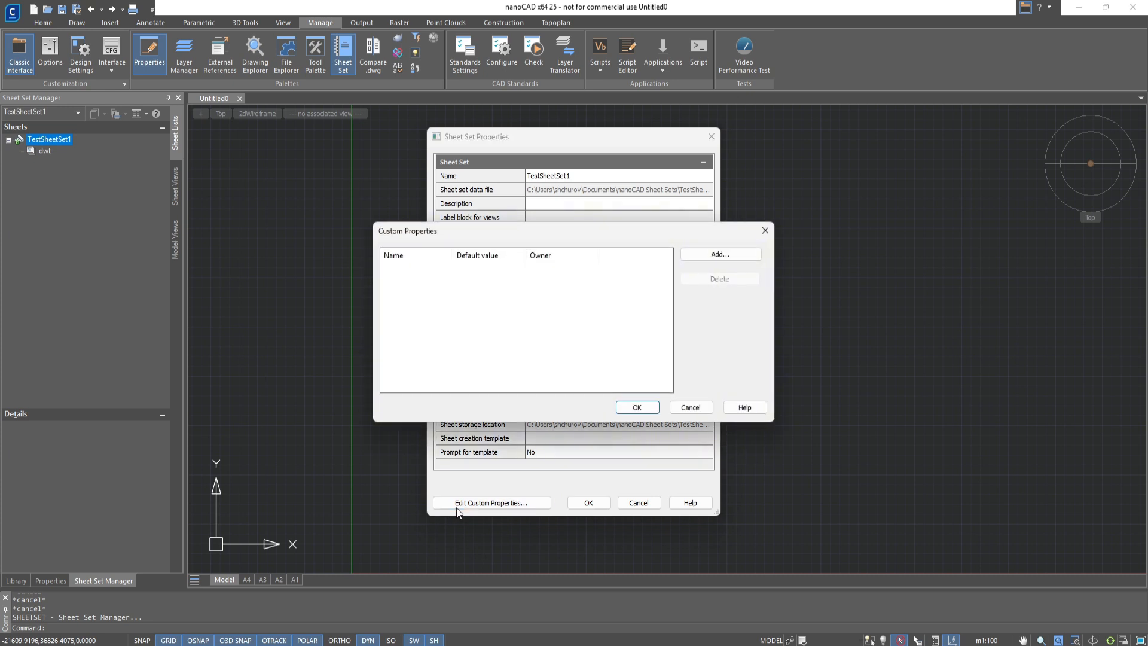
pyautogui.click(715, 256)
pyautogui.hotkey('ctrl', 'a')
pyautogui.write('Crea')
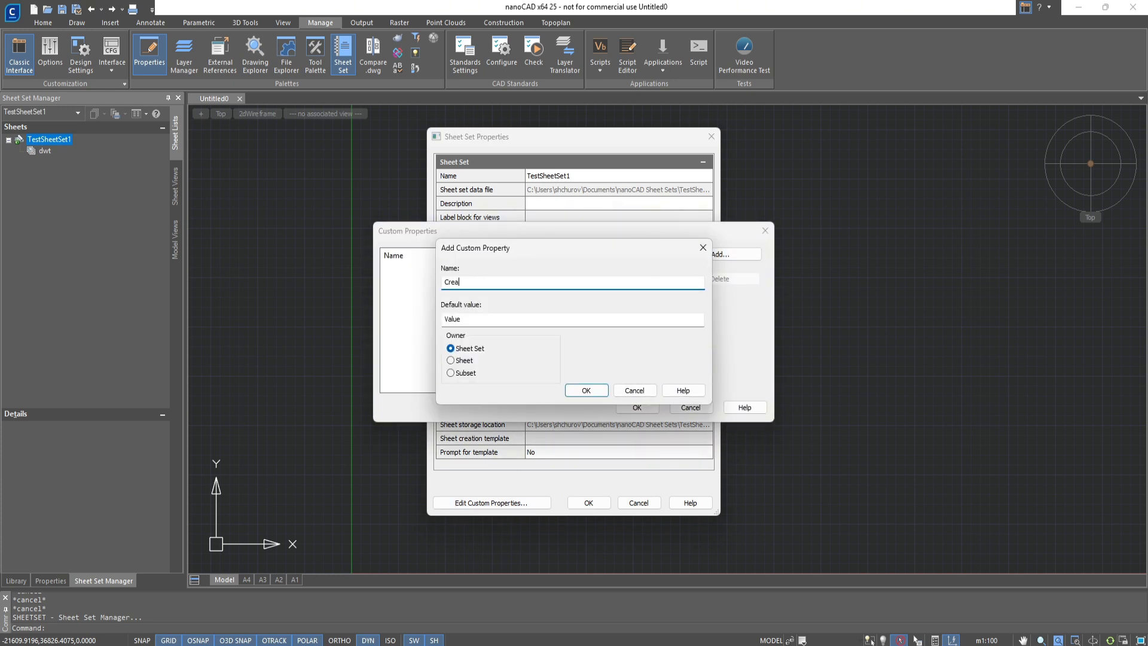
pyautogui.write('ted by')
pyautogui.press('Tab')
pyautogui.write('TestSheet')
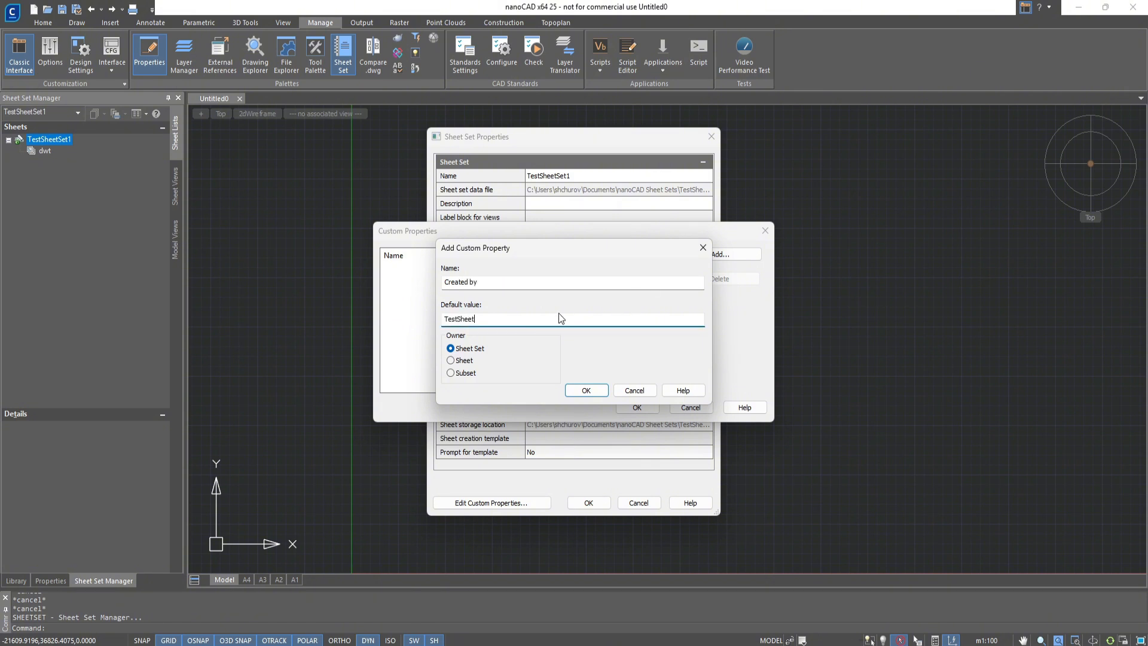
pyautogui.click(452, 361)
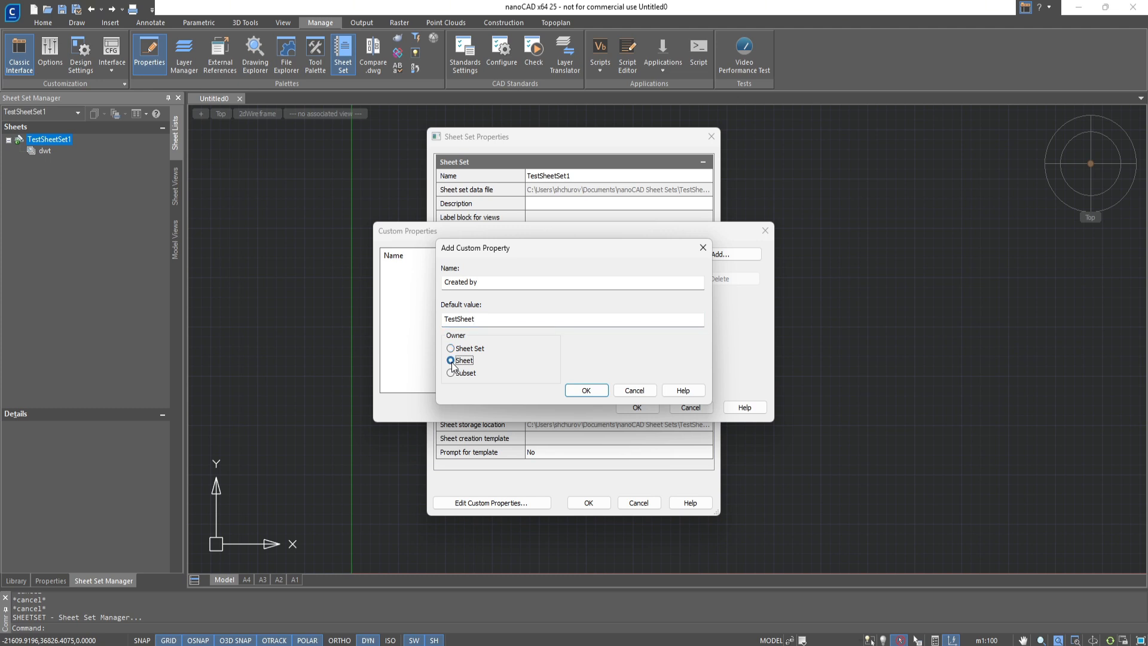
pyautogui.click(583, 389)
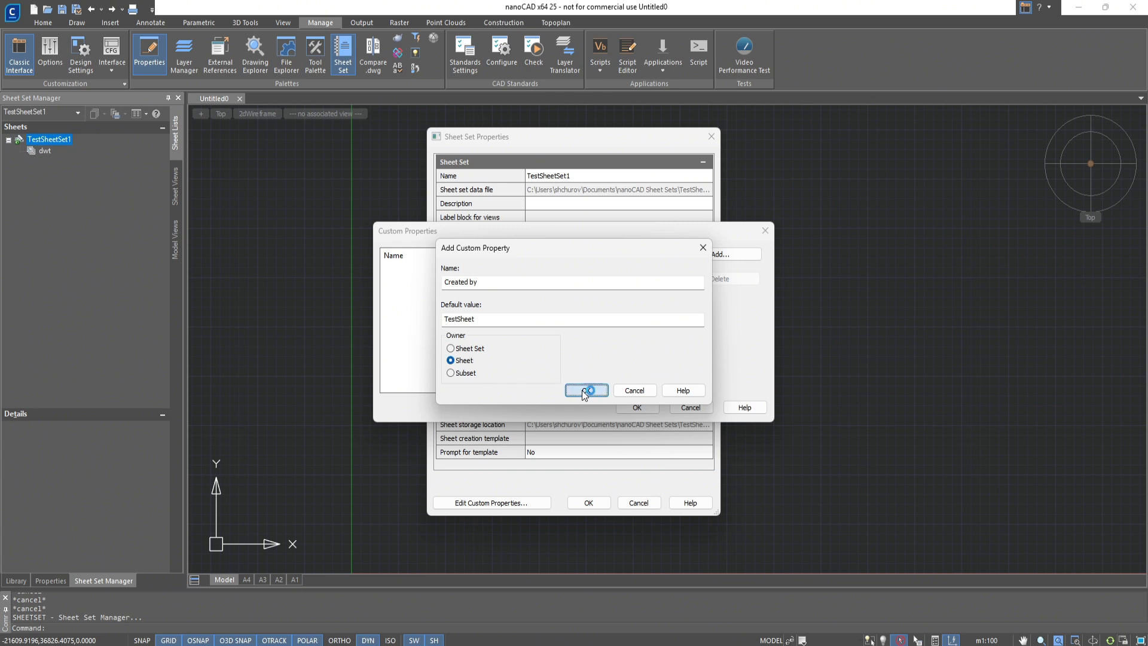
# Add a custom property "Checked" with default value TestSubset and owner Subset
pyautogui.click(711, 257)
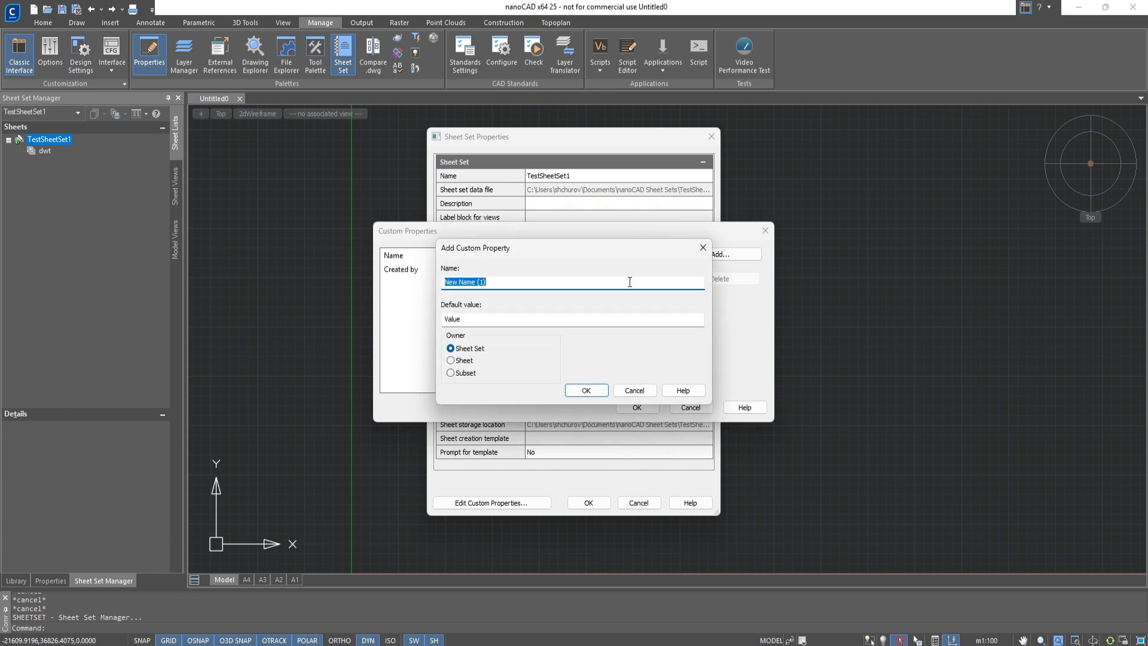
pyautogui.write('Checked')
pyautogui.press('Tab')
pyautogui.write('Test')
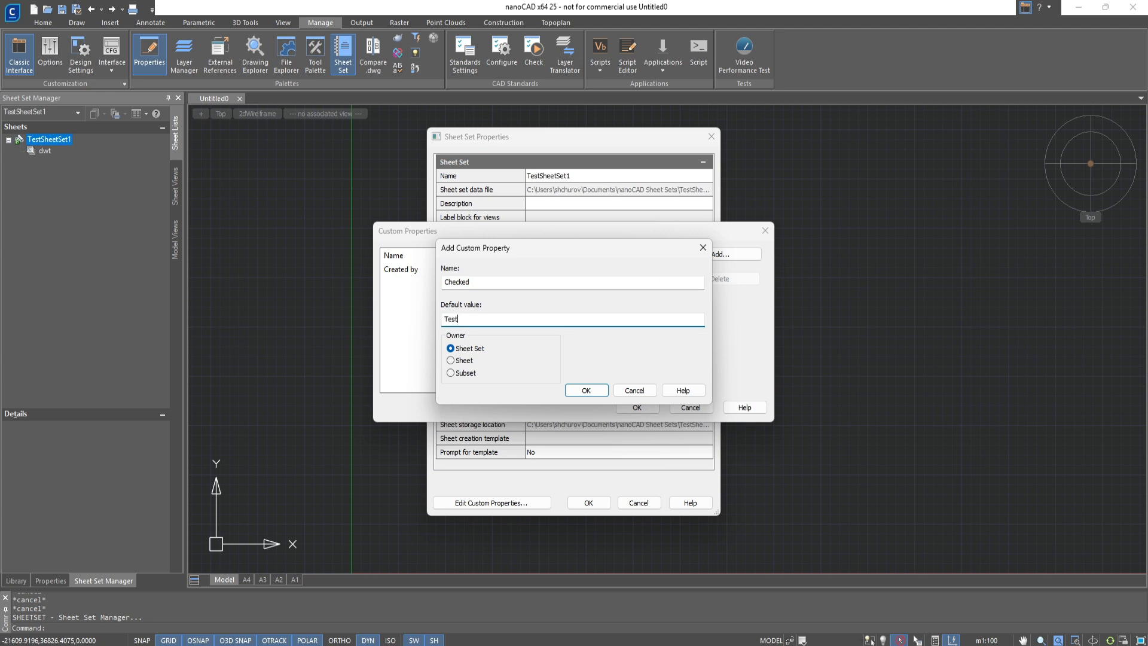
pyautogui.write('Subset')
pyautogui.click(460, 373)
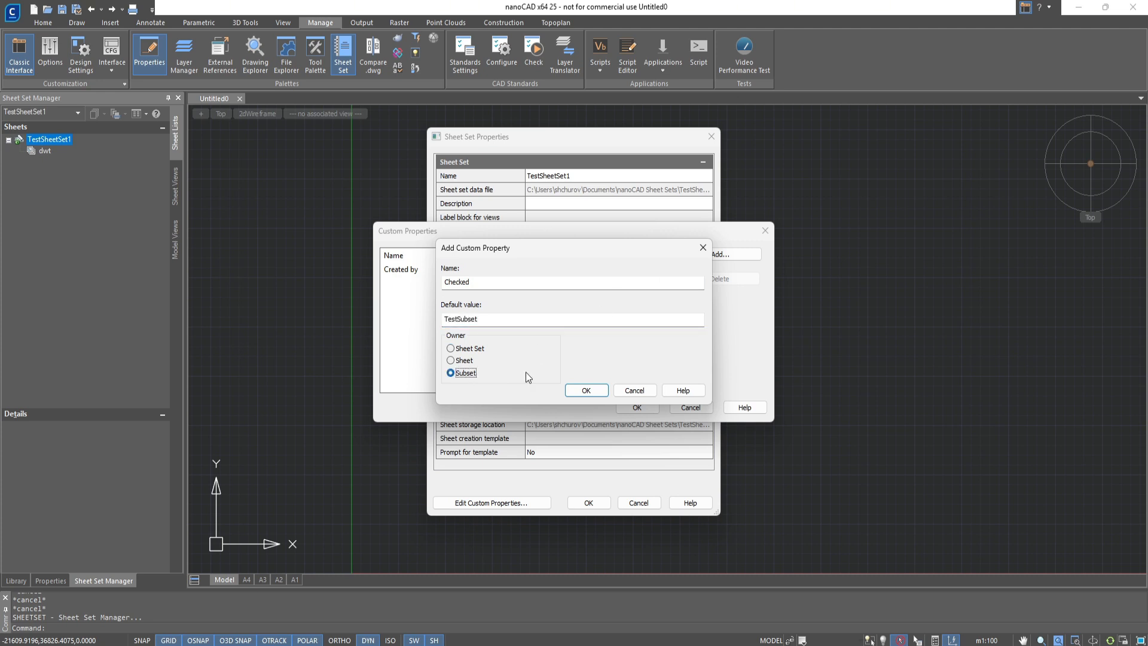
pyautogui.click(585, 390)
# Add a custom property "Approved" with default value TestSheetSet and owner Sheet Set, and apply the sheet set properties
pyautogui.click(719, 254)
pyautogui.write('App')
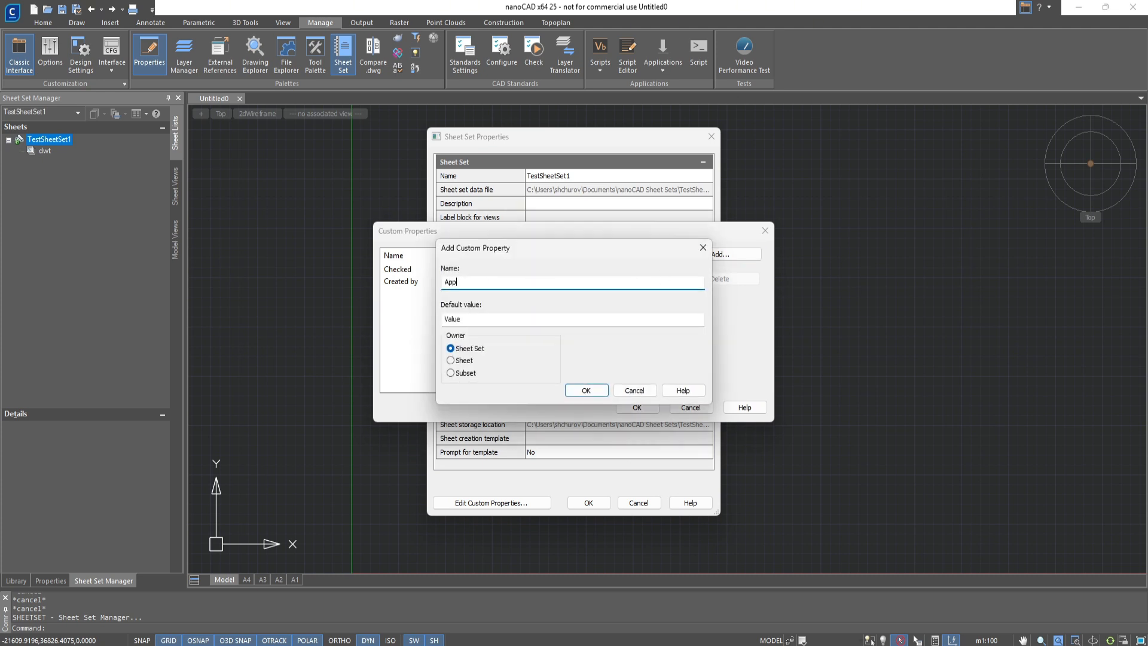
pyautogui.write('roved')
pyautogui.press('Tab')
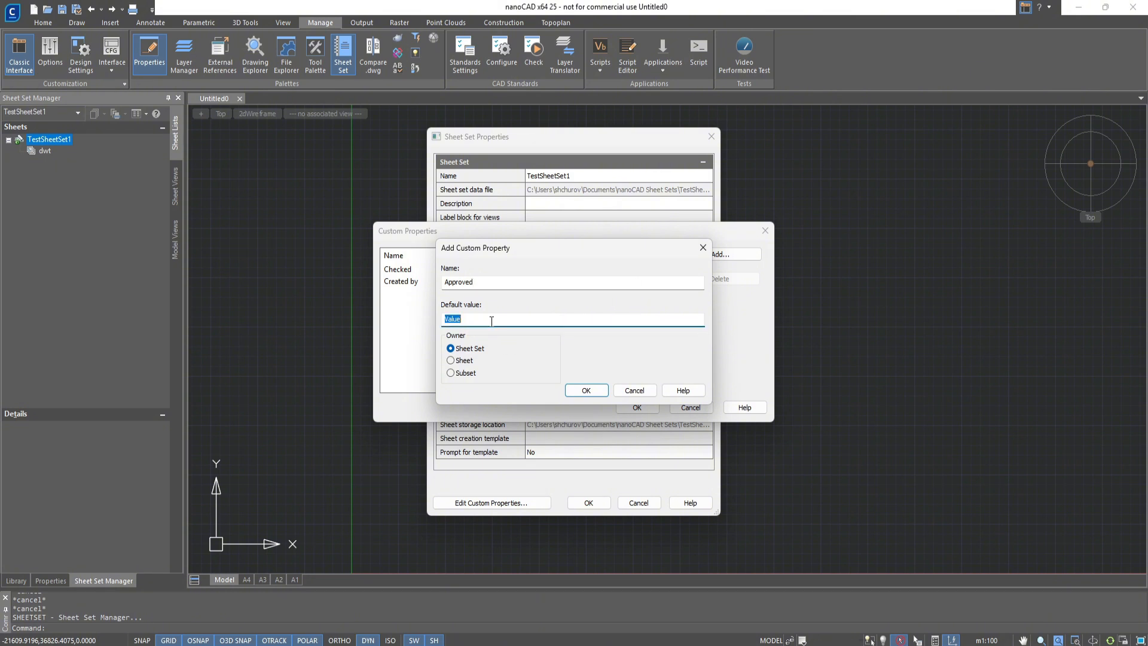
pyautogui.write('TestSheetSet')
pyautogui.click(585, 390)
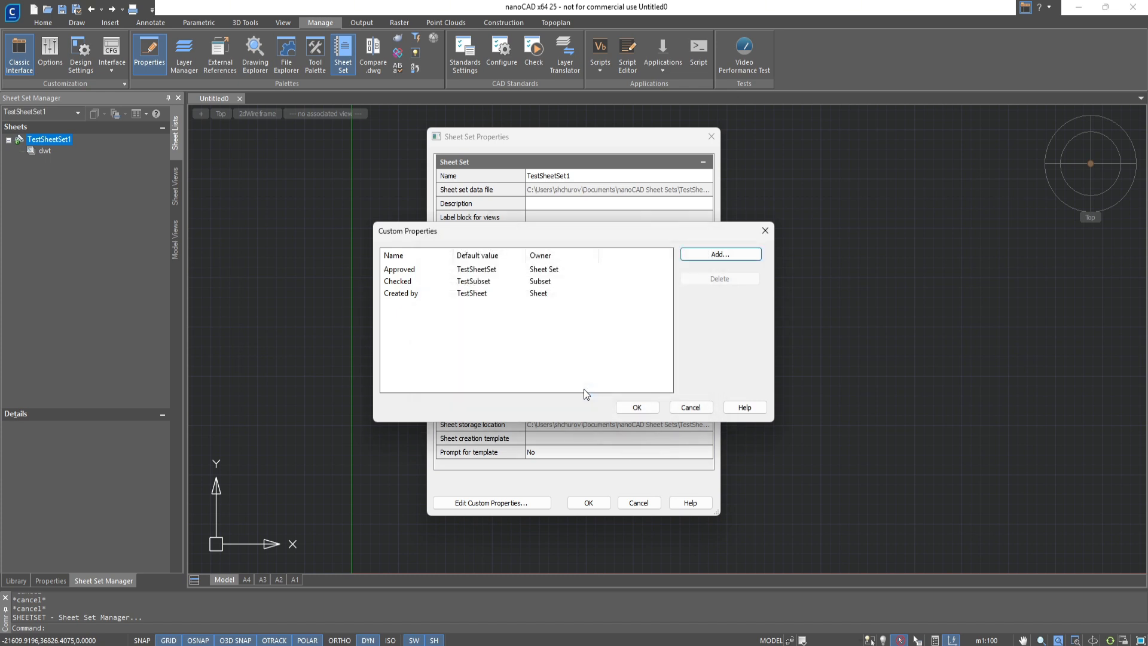
pyautogui.click(633, 408)
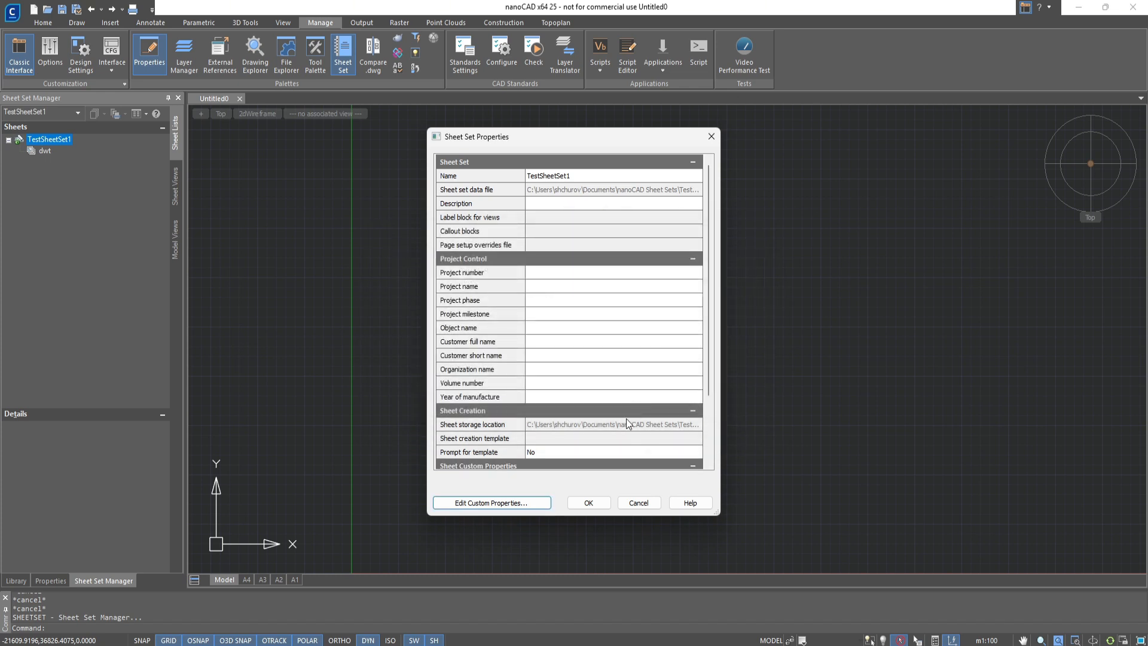
pyautogui.click(585, 503)
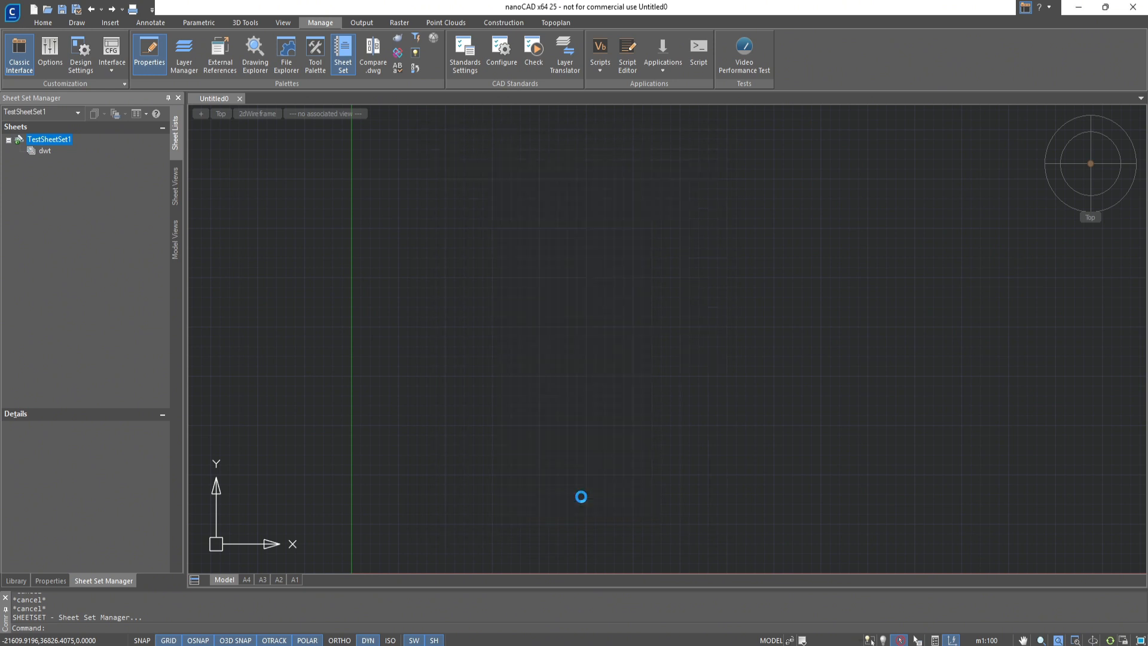
# Create a new sheet titled Template File in the dwt subset, based on the A3 layout of the default template
pyautogui.rightClick(43, 153)
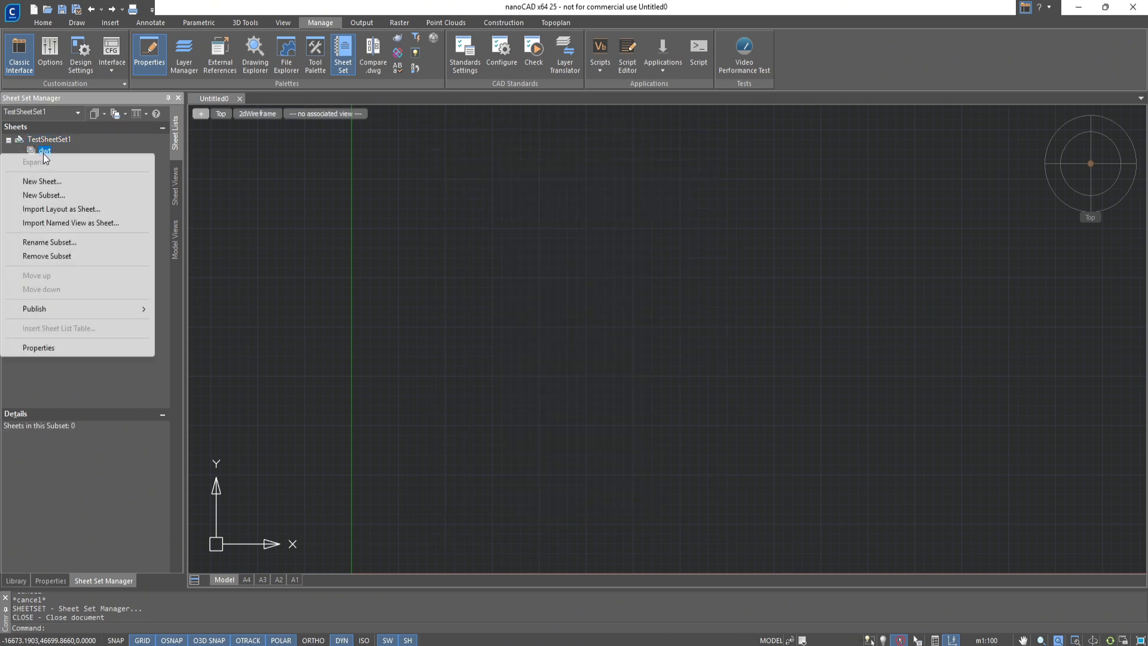
pyautogui.click(44, 177)
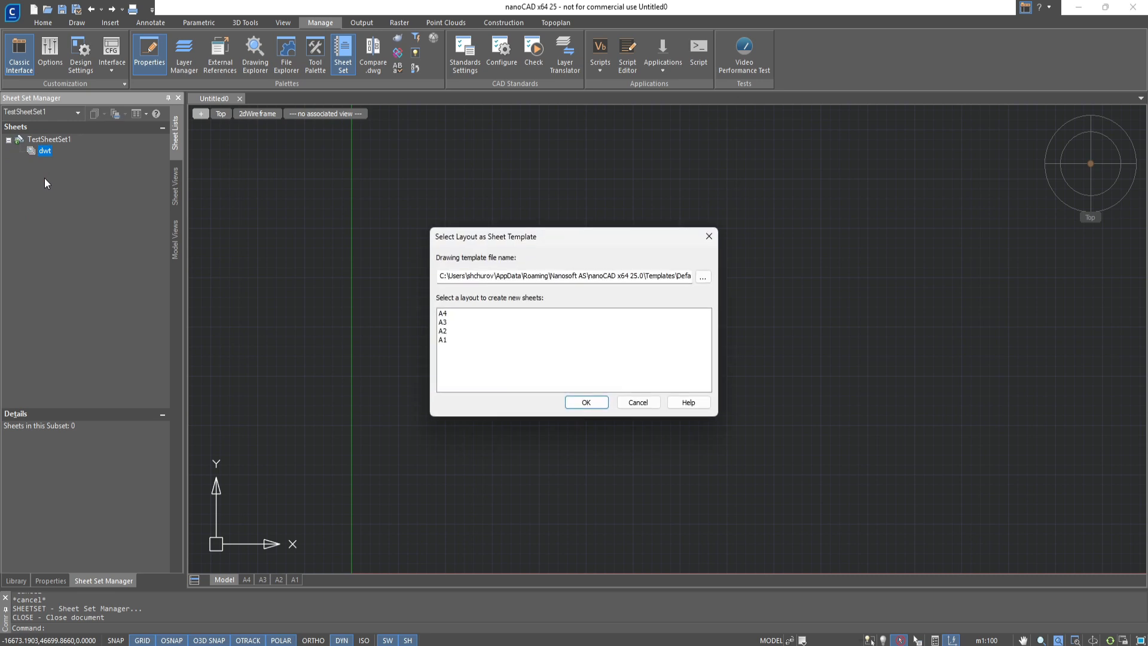
pyautogui.click(443, 323)
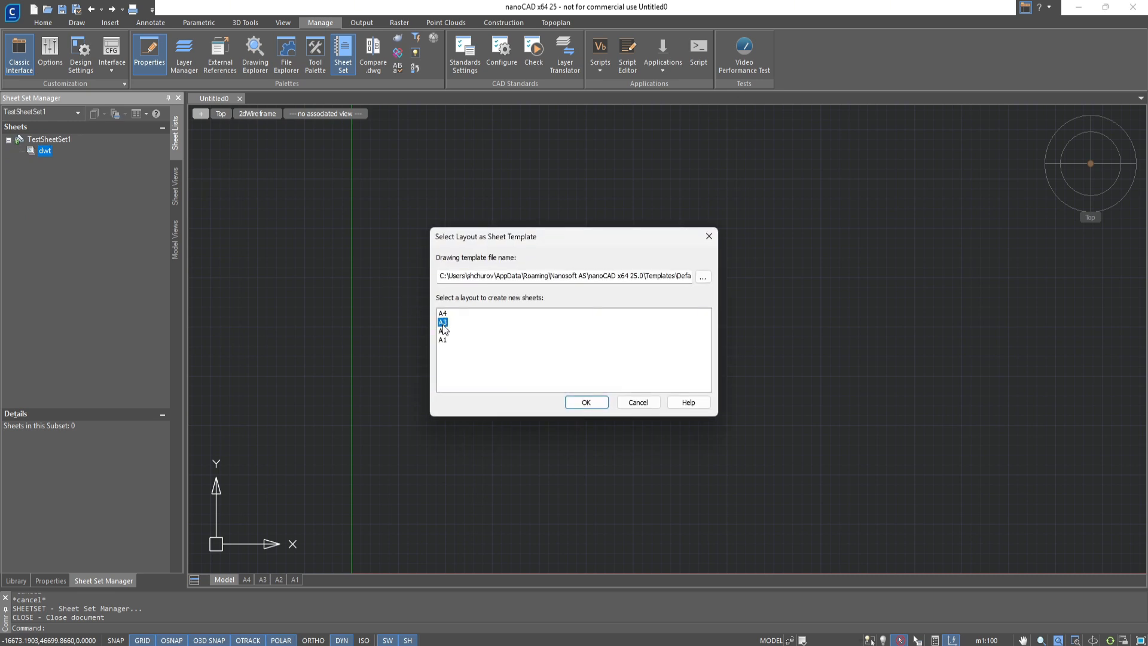
pyautogui.click(586, 403)
pyautogui.press('Tab')
pyautogui.write('Te')
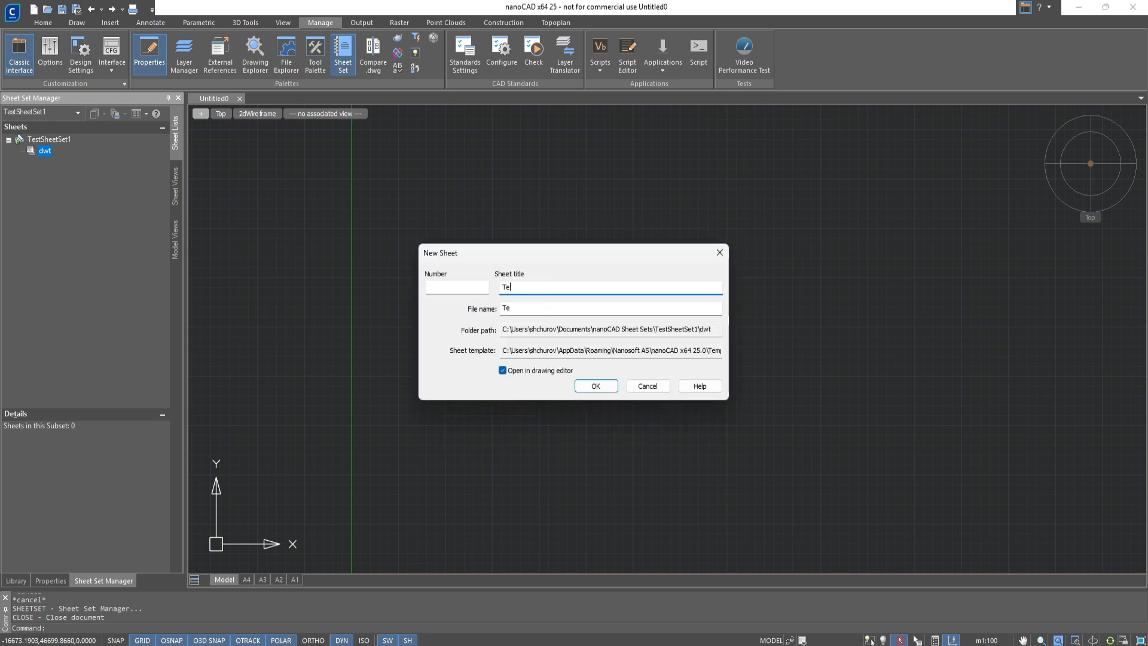
pyautogui.write('mplate File')
pyautogui.click(595, 385)
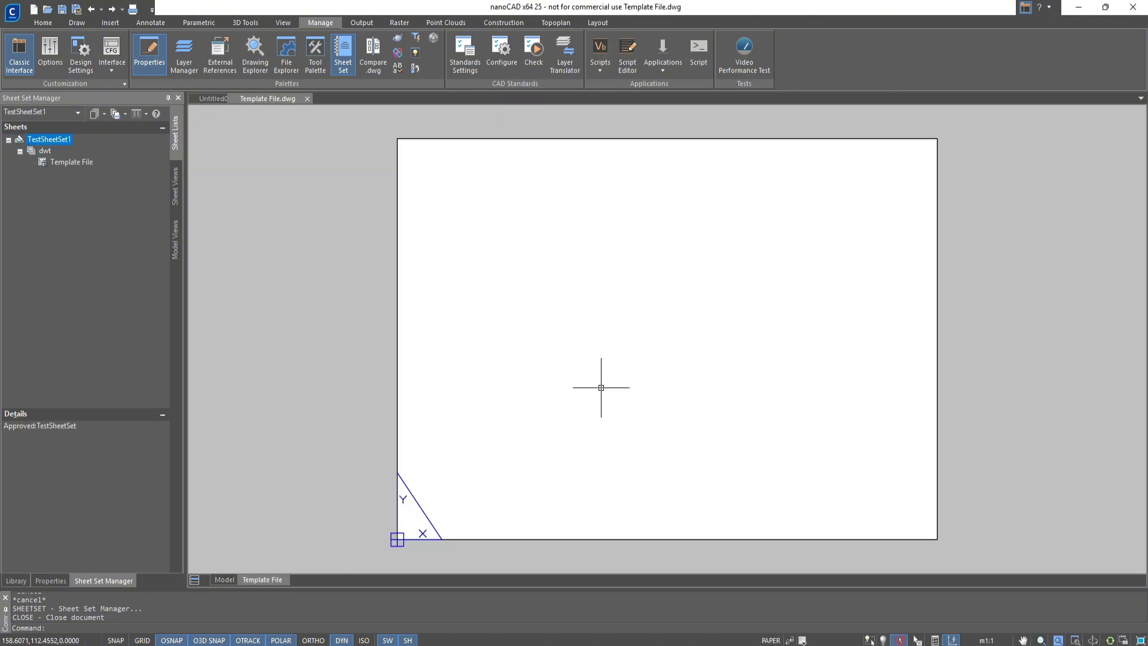
# Rename the new sheet's layout to A3 and add a rectangular viewport covering the whole page
pyautogui.doubleClick(282, 579)
pyautogui.write('A3')
pyautogui.press('Return')
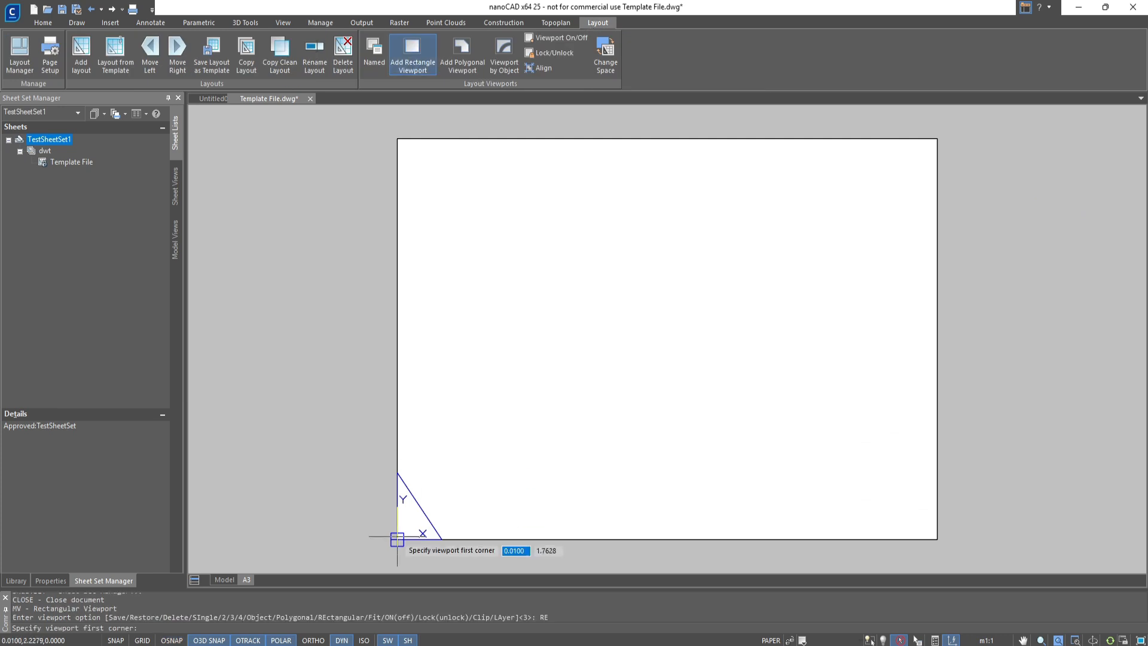
pyautogui.click(395, 537)
pyautogui.click(936, 139)
pyautogui.press('Return')
# Insert a border with title block on the A3 layout and switch the title block to the compact nanoCAD logo stamp
pyautogui.click(503, 22)
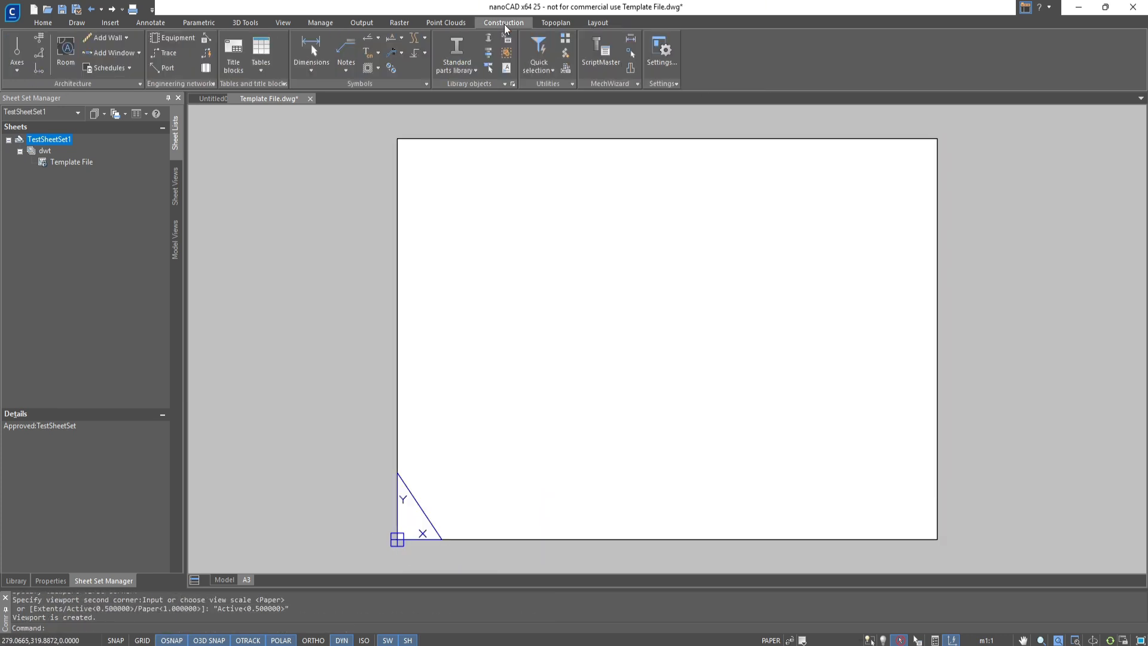
pyautogui.click(234, 67)
pyautogui.click(584, 378)
pyautogui.click(712, 460)
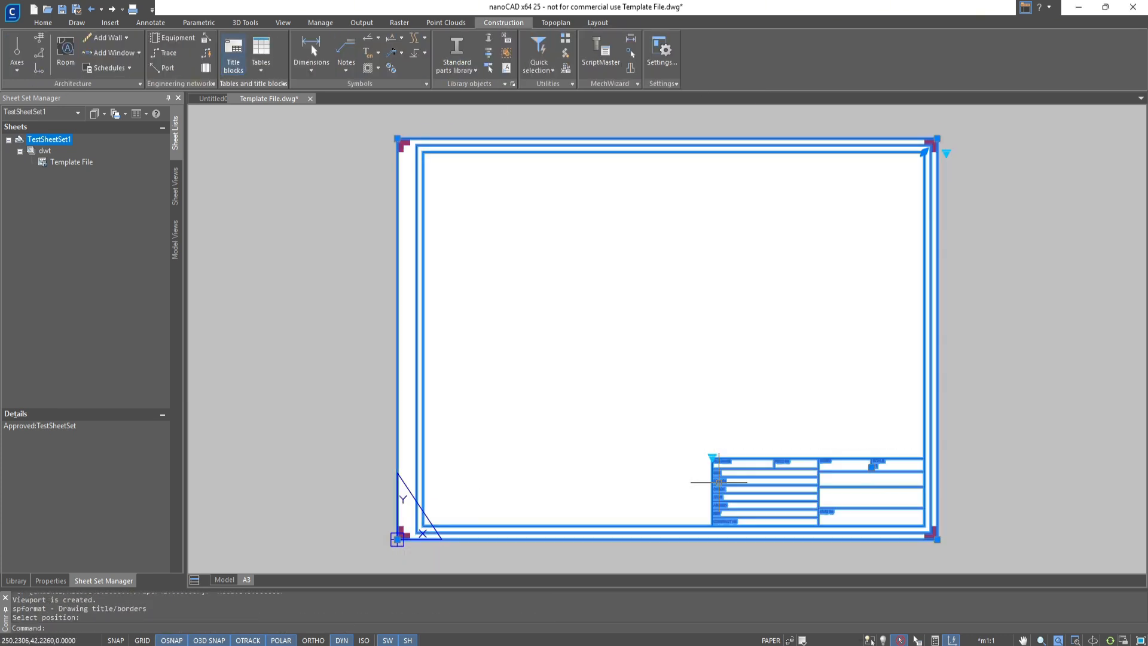
pyautogui.click(711, 459)
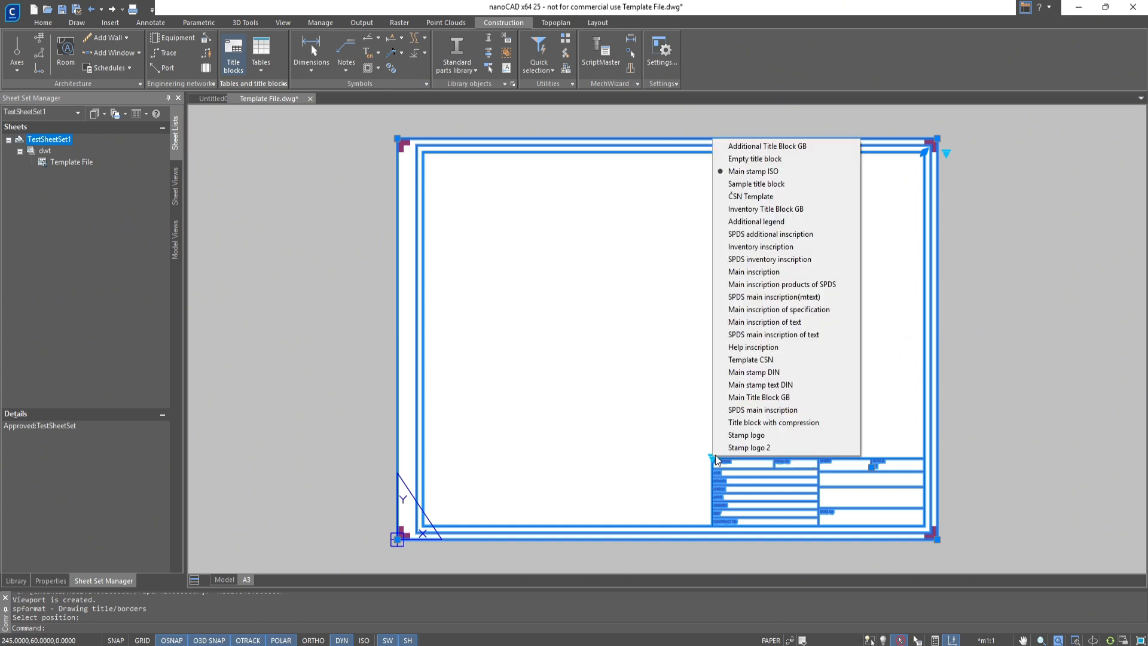
pyautogui.click(739, 438)
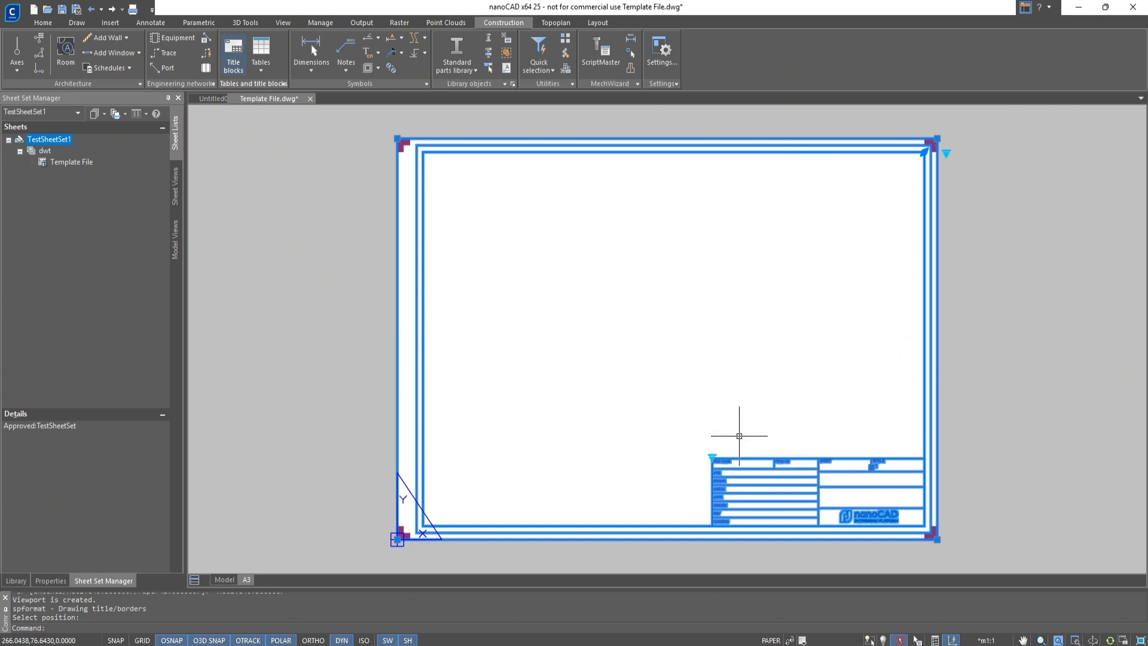
pyautogui.click(712, 459)
pyautogui.click(732, 435)
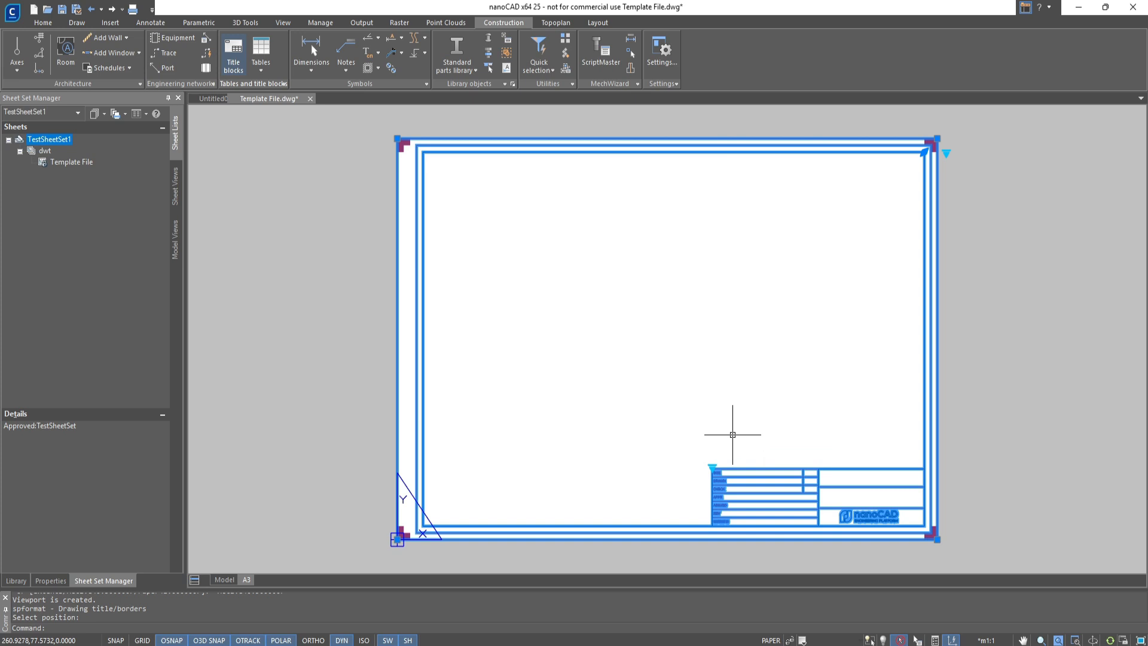
# In the title block's DRAWN cell, insert the Sheet Set field CurrentSheetCustom with the custom property Created by
pyautogui.doubleClick(729, 478)
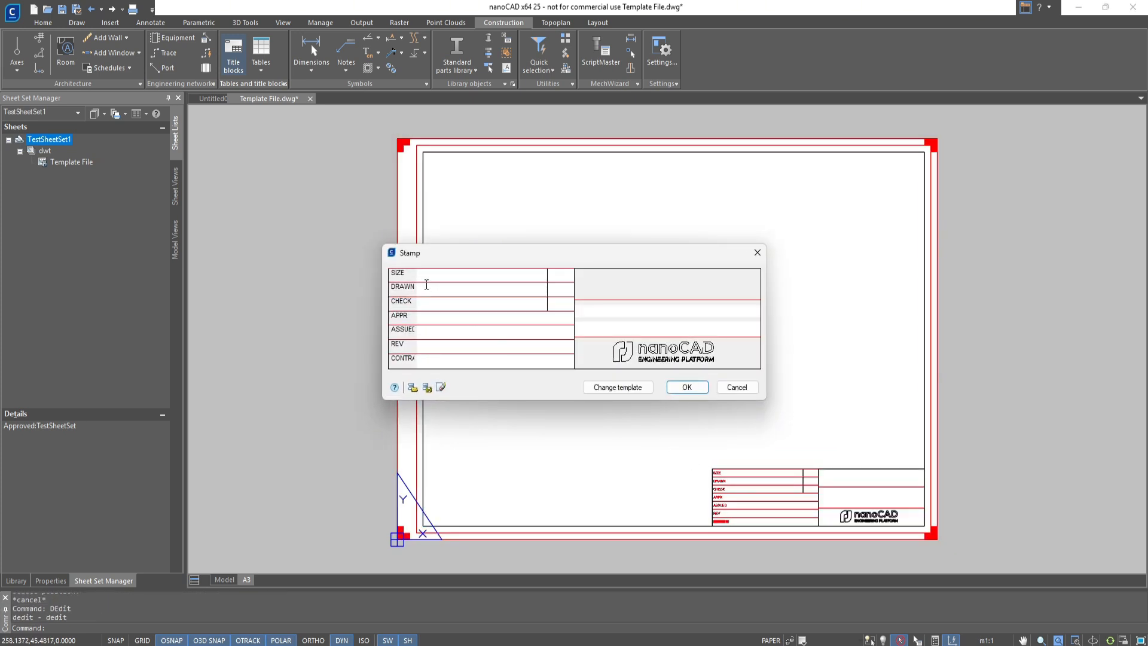
pyautogui.rightClick(426, 287)
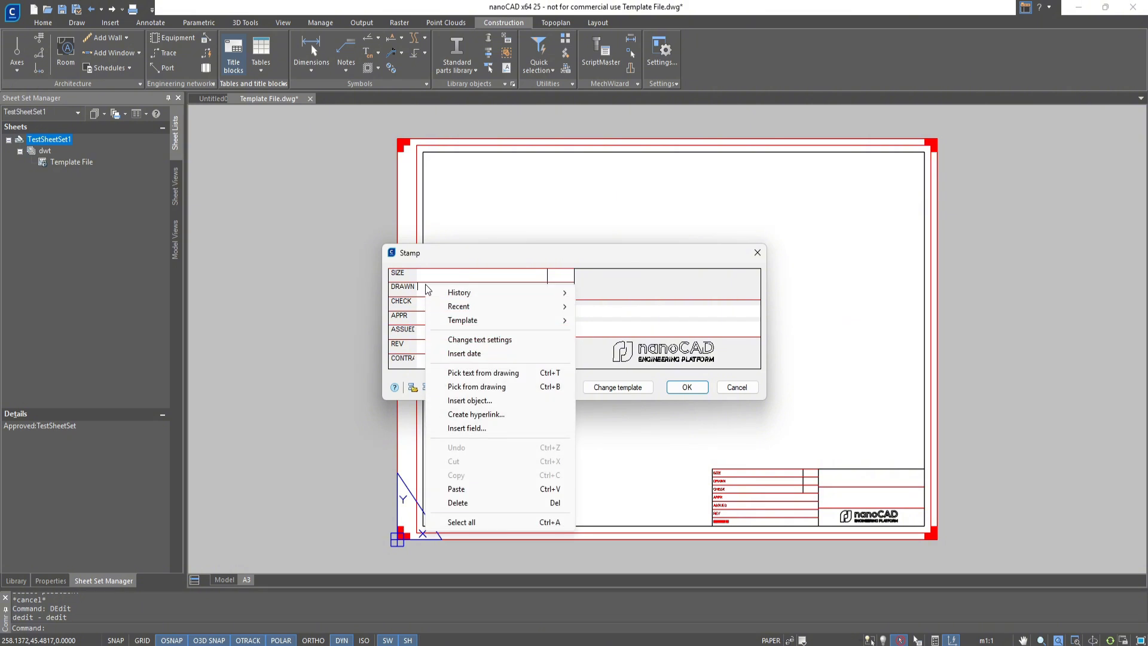
pyautogui.click(487, 428)
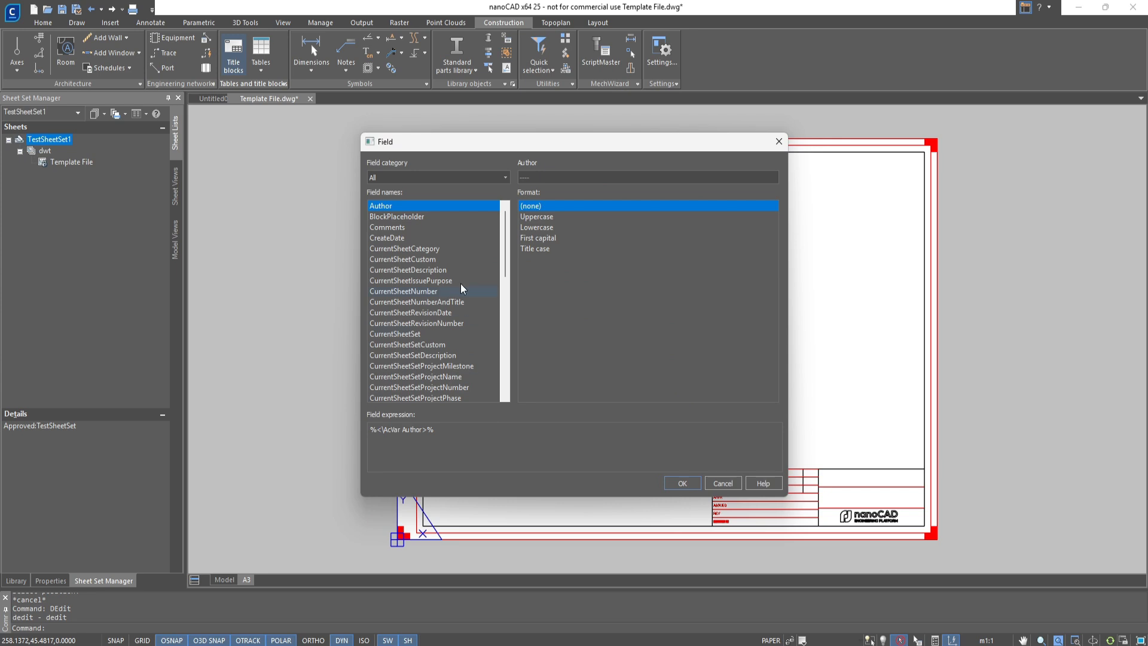
pyautogui.click(460, 179)
pyautogui.click(417, 248)
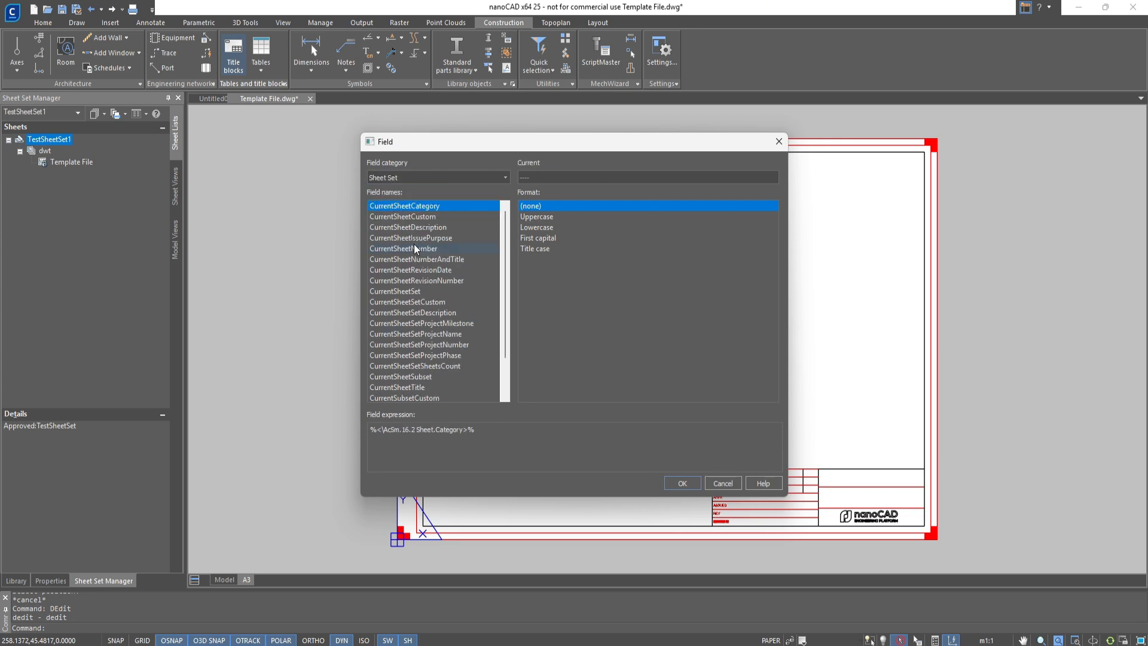
pyautogui.click(417, 217)
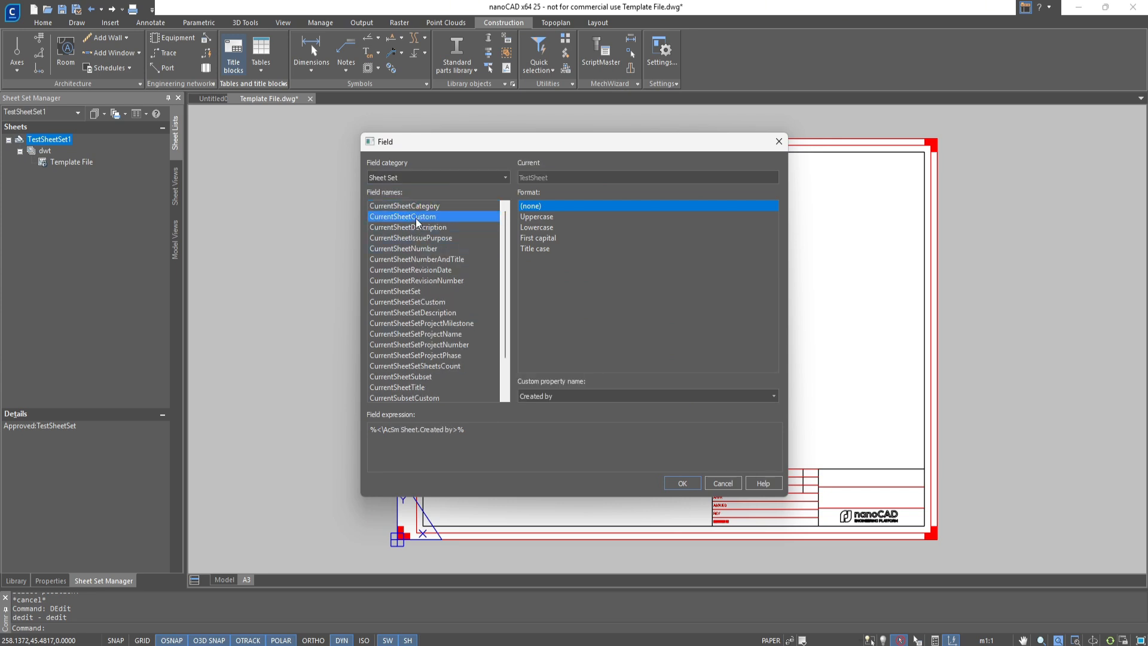
pyautogui.click(682, 483)
# Insert the CurrentSubsetCustom field with the custom property Checked in the CHECK cell
pyautogui.rightClick(453, 306)
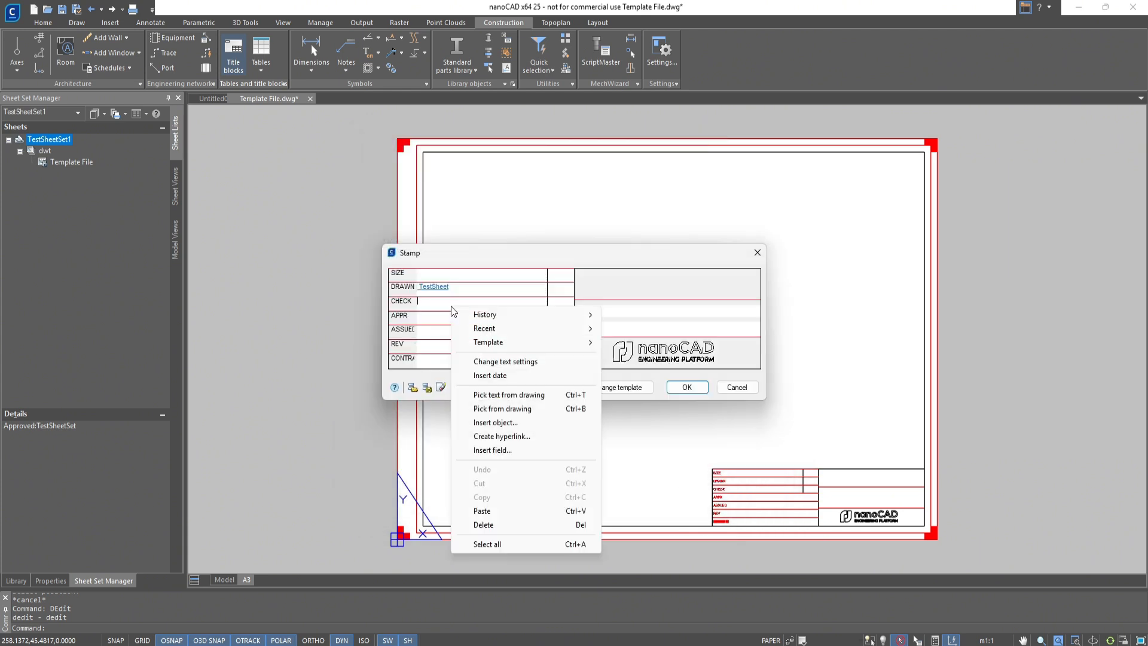
pyautogui.click(492, 450)
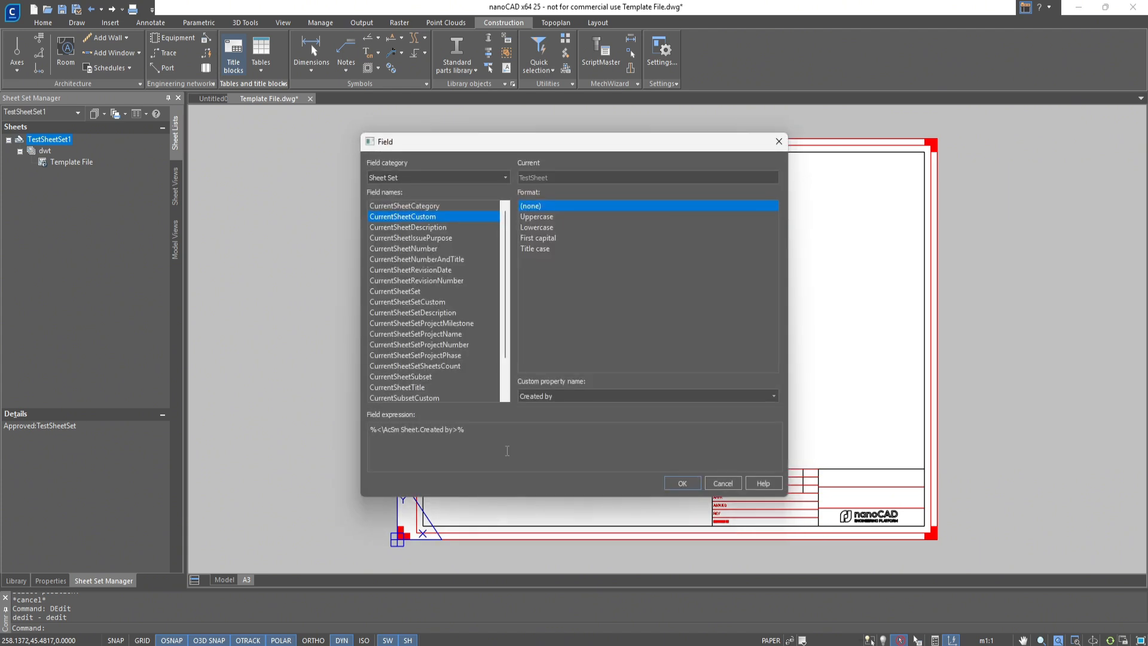
pyautogui.click(438, 398)
pyautogui.click(682, 484)
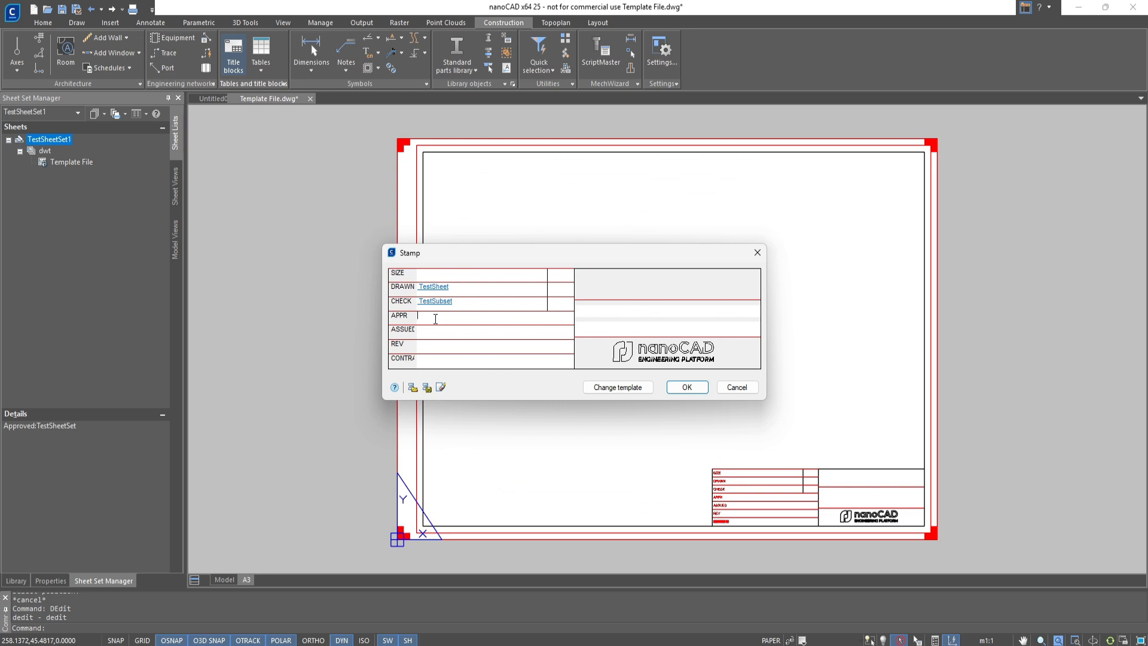
# Insert a Sheet Set field with TestSheetSet1's Approved property in the APPR cell and accept the title block edits
pyautogui.rightClick(436, 319)
pyautogui.click(492, 450)
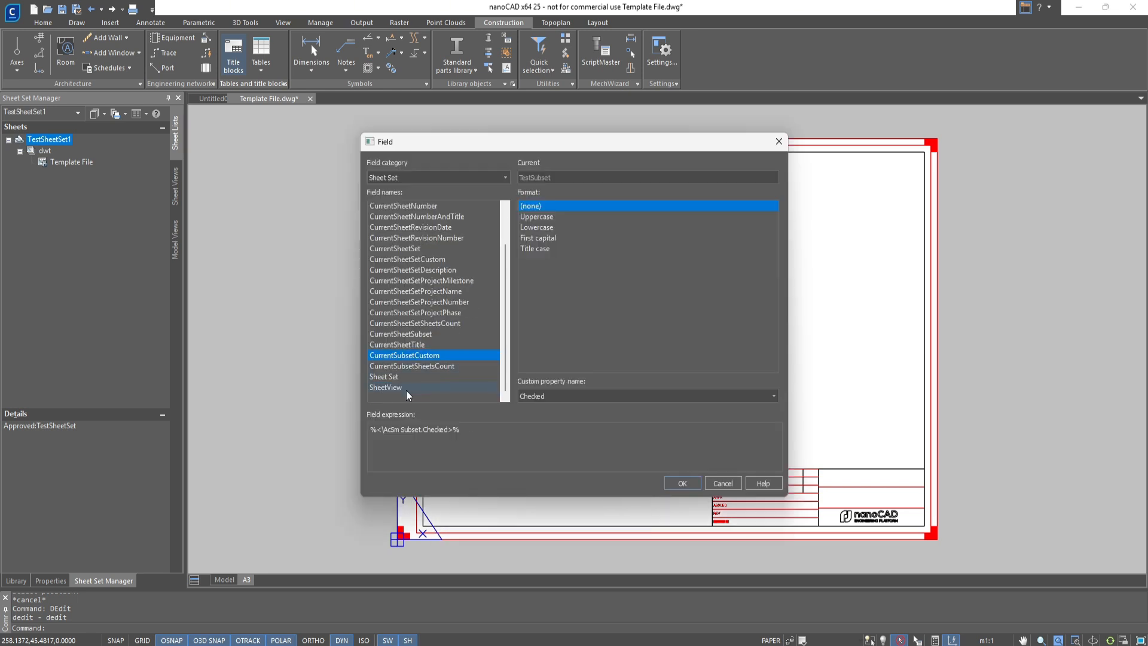
pyautogui.click(401, 377)
pyautogui.scroll(-3, 693, 353)
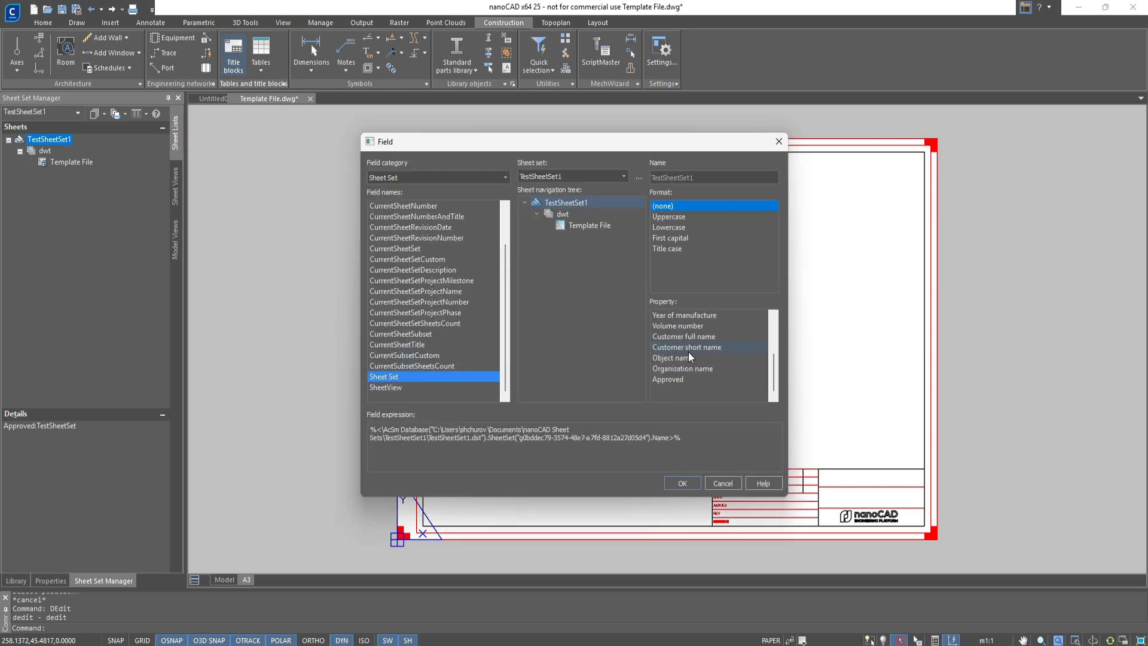
pyautogui.click(672, 379)
pyautogui.click(682, 483)
pyautogui.click(687, 386)
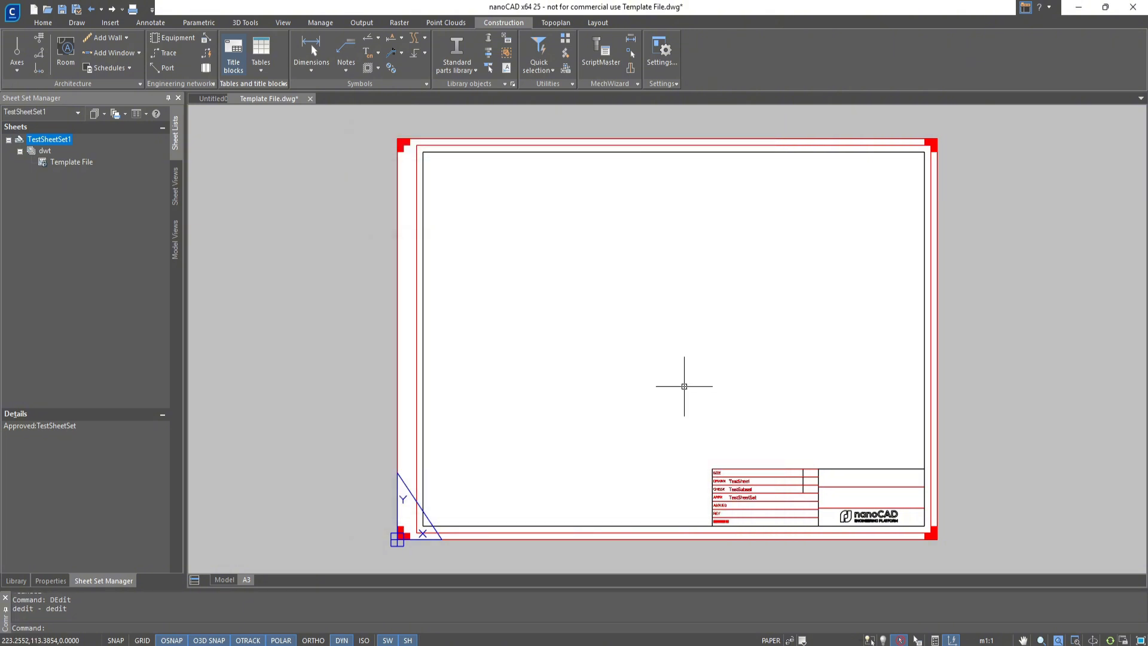
# Copy the A3 layout as a new layout named A2
pyautogui.rightClick(246, 579)
pyautogui.click(279, 436)
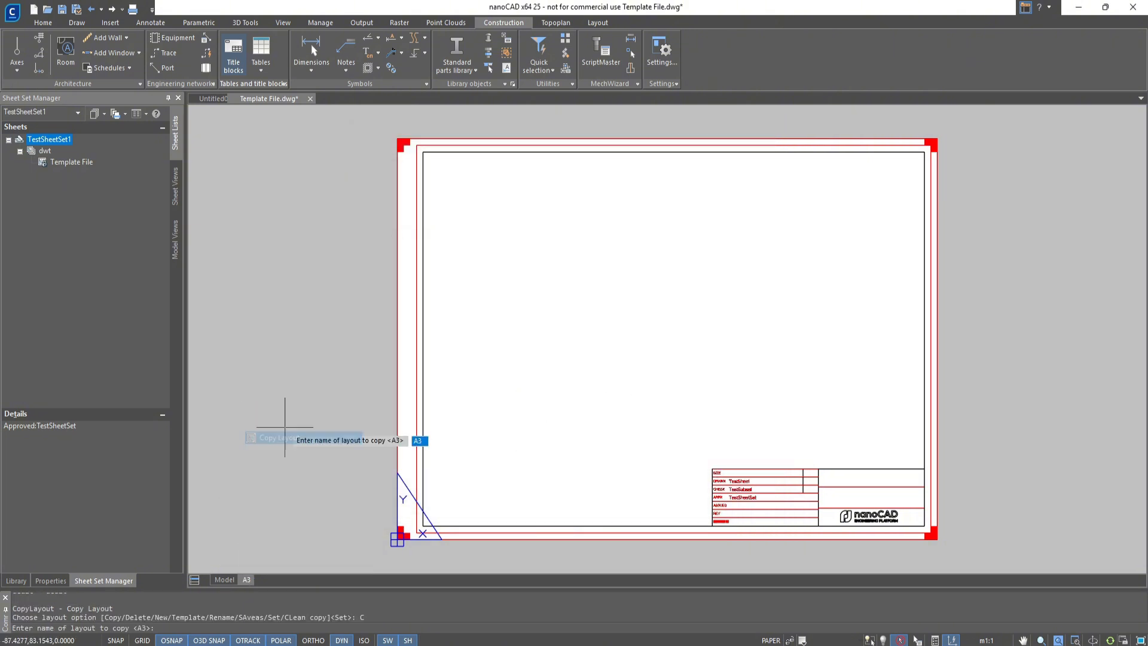
pyautogui.press('Return')
pyautogui.write('A2')
pyautogui.press('Return')
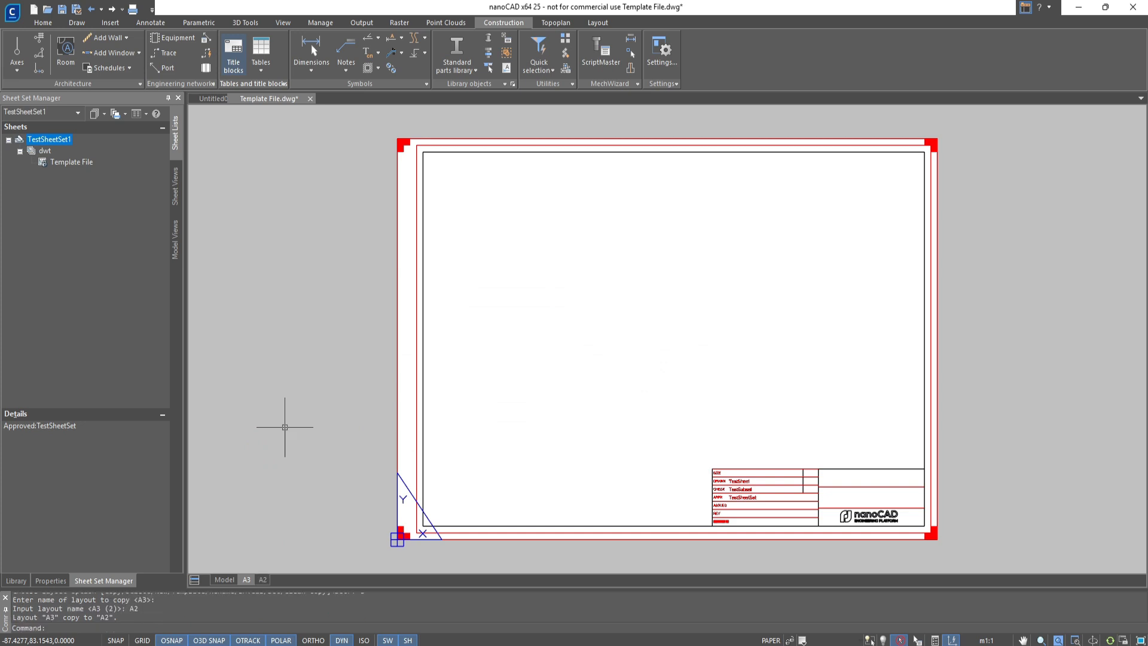
# Make layout A2 current and apply the ISO A2 landscape paper size to it
pyautogui.write('S')
pyautogui.press('Return')
pyautogui.write('A2')
pyautogui.press('Return')
pyautogui.hotkey('ctrl', 'p')
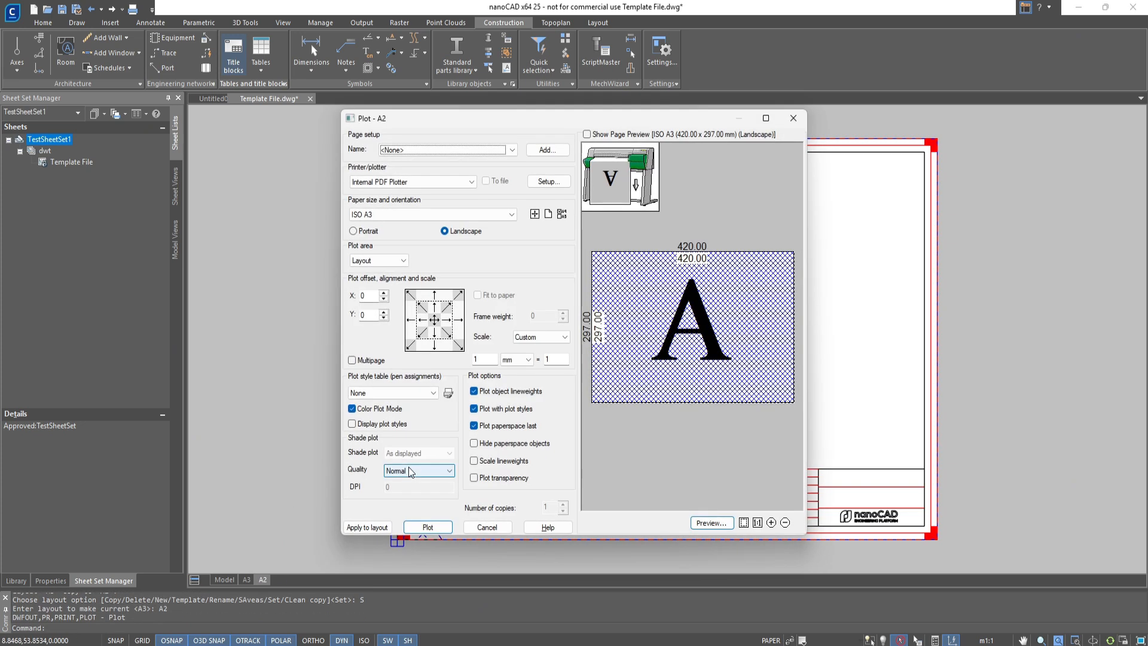
pyautogui.click(386, 214)
pyautogui.click(378, 300)
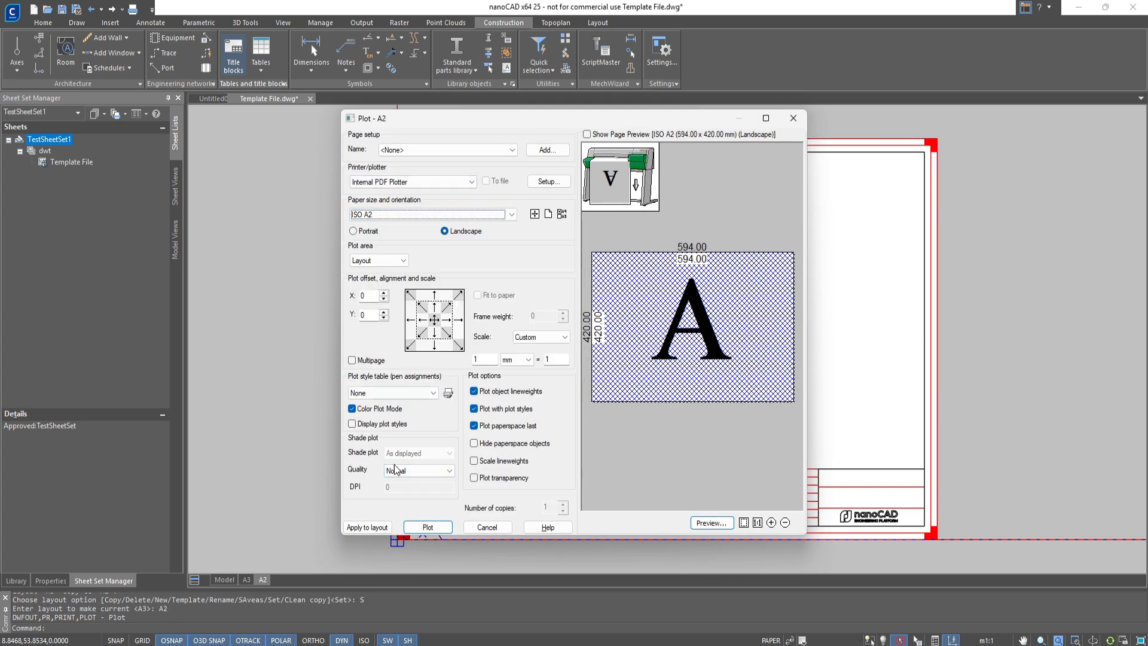
pyautogui.click(375, 527)
pyautogui.click(488, 527)
# Change the border format on layout A2 so the frame and title block fill the A2 page
pyautogui.scroll(-2, 682, 343)
pyautogui.click(844, 218)
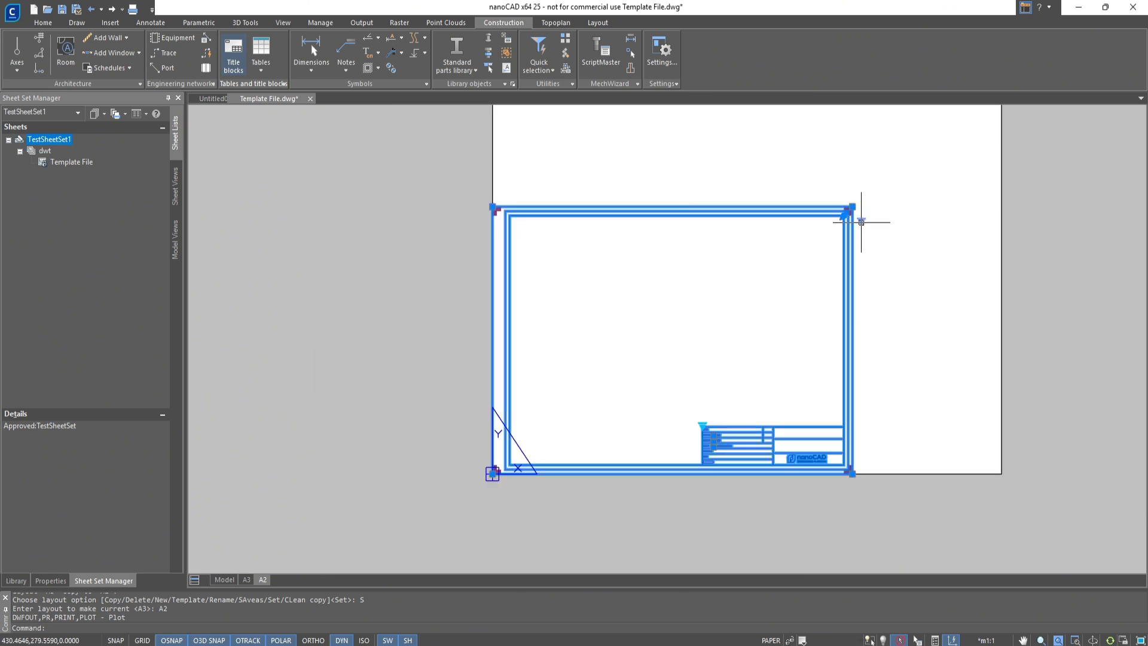
pyautogui.click(861, 221)
pyautogui.click(868, 253)
pyautogui.press('Escape')
# Stretch the viewport's upper-right corner to the outer corner of the A2 border
pyautogui.moveTo(867, 251); pyautogui.dragTo(838, 222)
pyautogui.moveTo(837, 224); pyautogui.dragTo(723, 310, button='middle')
pyautogui.click(740, 291)
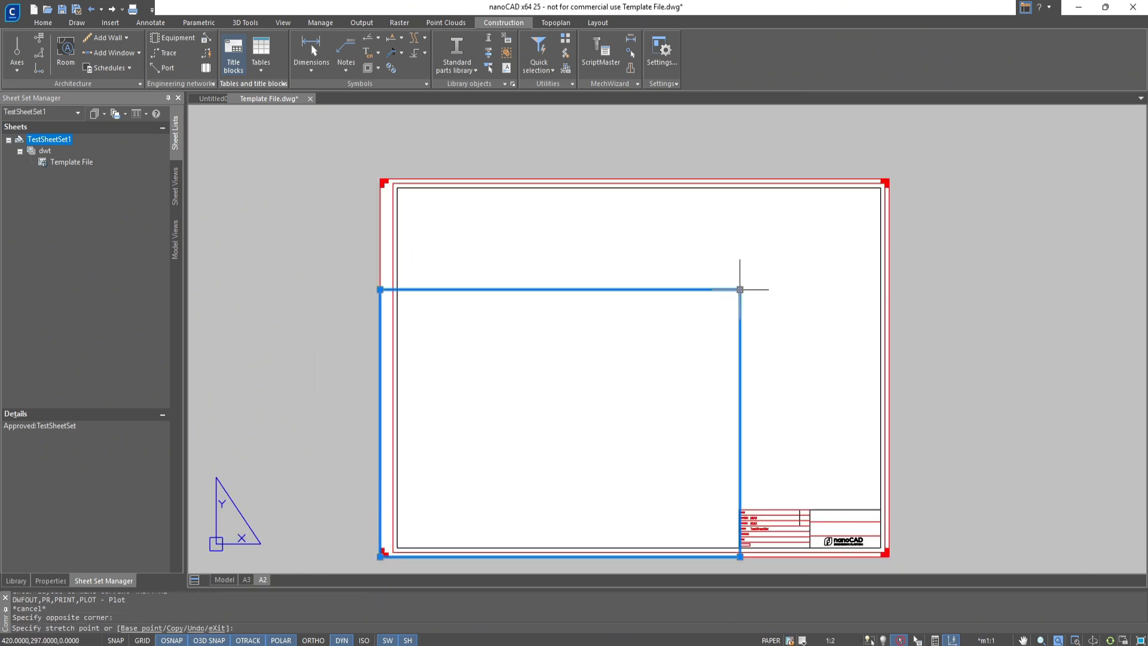
pyautogui.click(884, 182)
pyautogui.press('Escape')
# Copy the A2 layout as a new layout named A1
pyautogui.rightClick(263, 579)
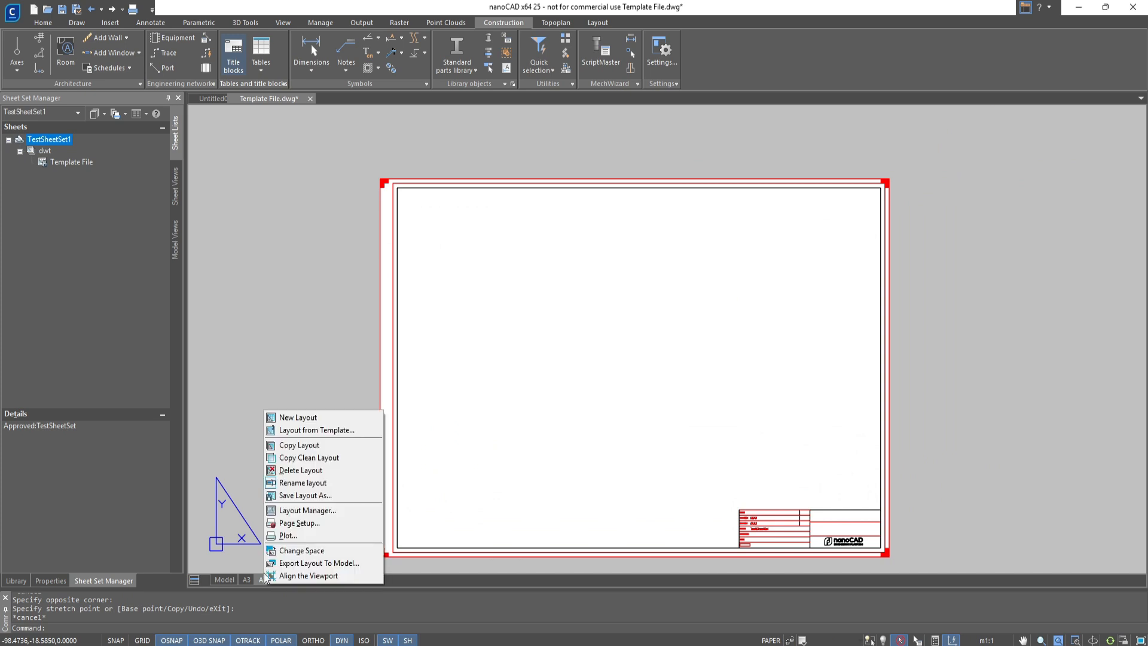
pyautogui.click(311, 449)
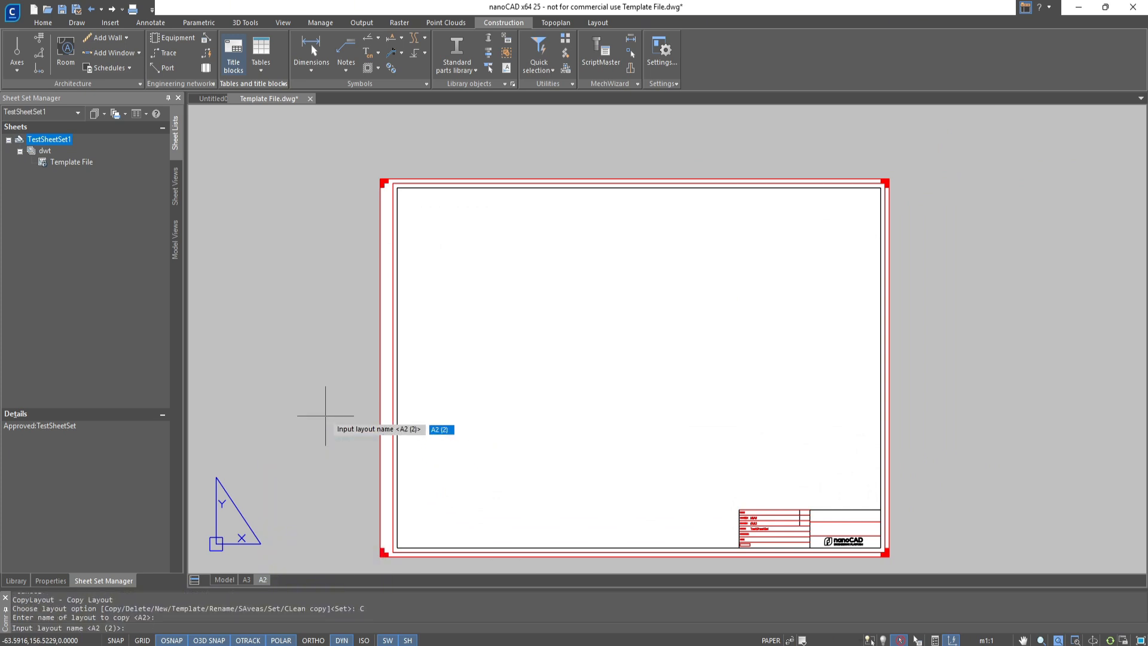
pyautogui.write('a1')
pyautogui.press('Return')
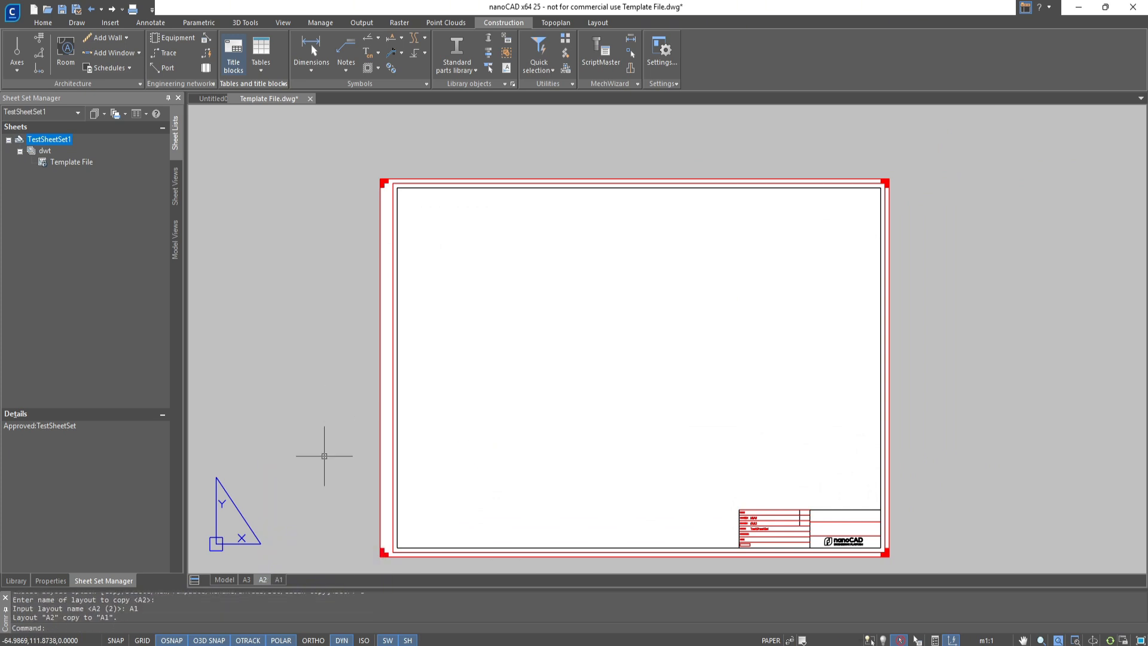
# Apply the ISO A1 paper size to layout A1 and close the plot settings
pyautogui.click(438, 215)
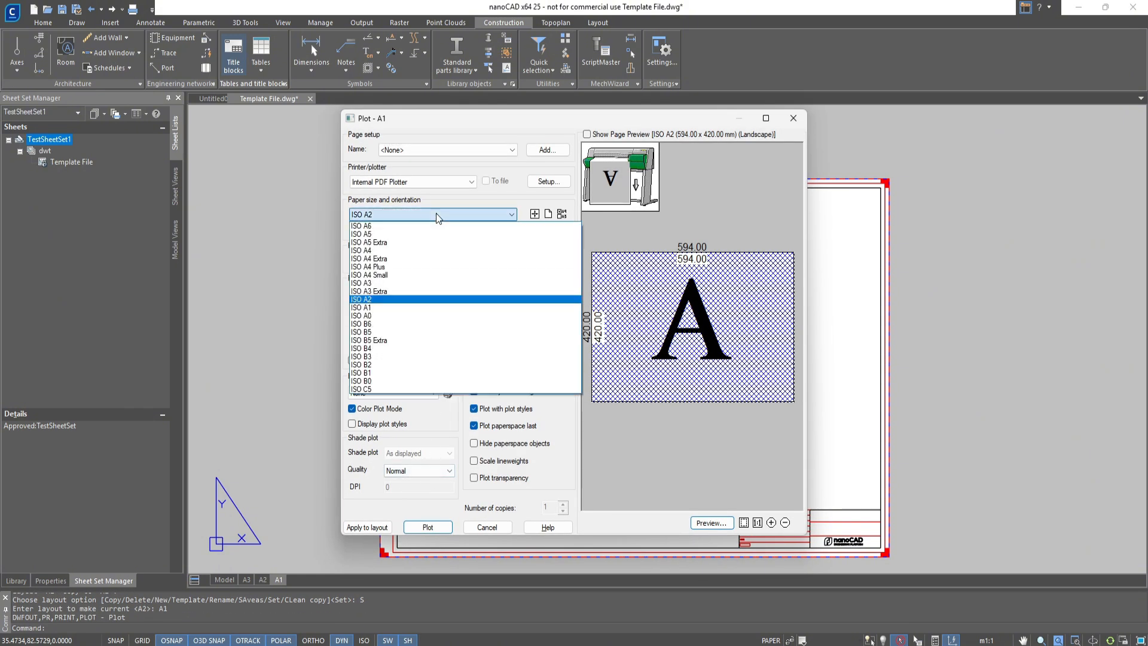
pyautogui.click(438, 307)
pyautogui.click(388, 529)
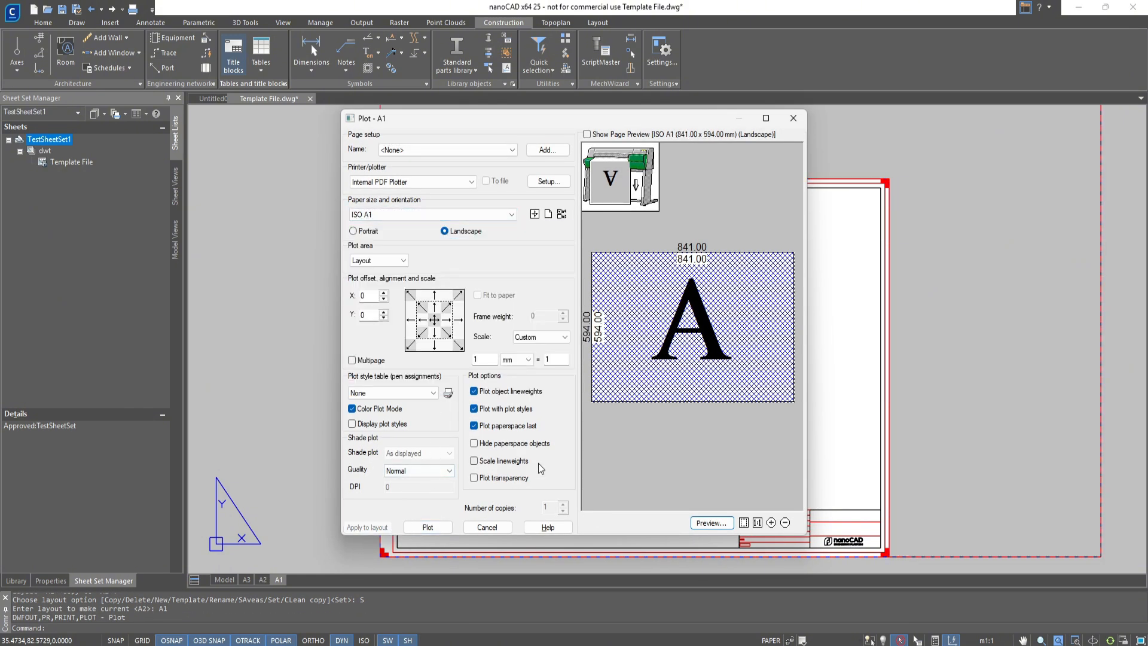
pyautogui.click(788, 122)
# Change the border format on layout A1 so the frame and title block fill the A1 page
pyautogui.click(765, 266)
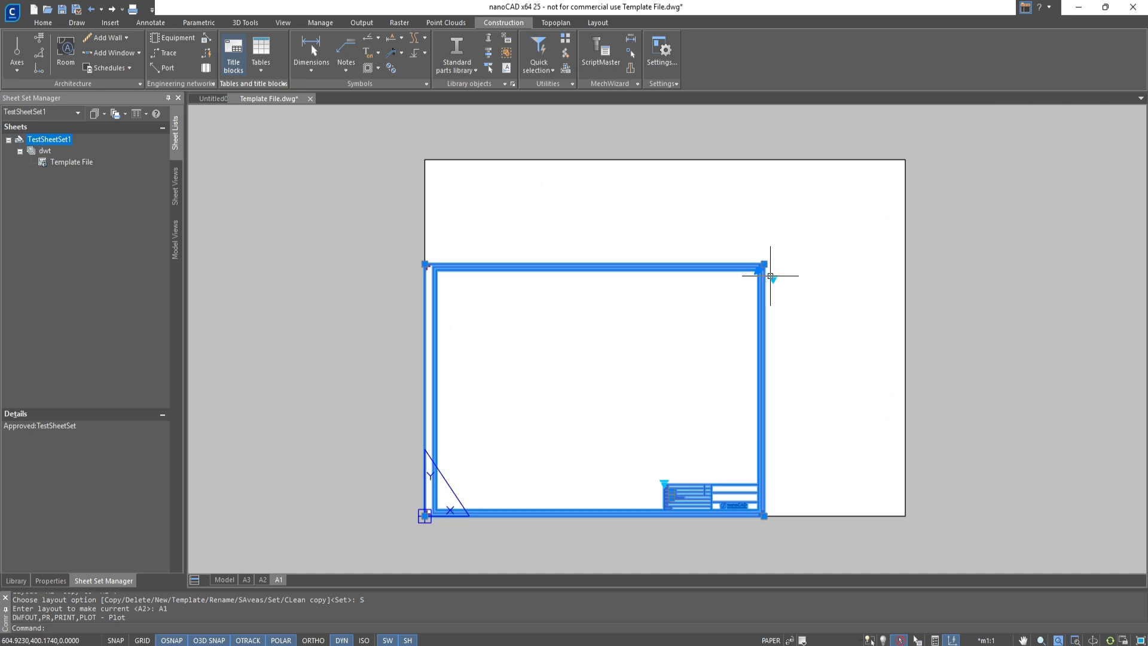
pyautogui.click(773, 279)
pyautogui.click(787, 300)
pyautogui.press('Escape')
# Stretch the viewport's upper-right corner to the outer corner of the A1 border
pyautogui.moveTo(784, 289); pyautogui.dragTo(744, 251)
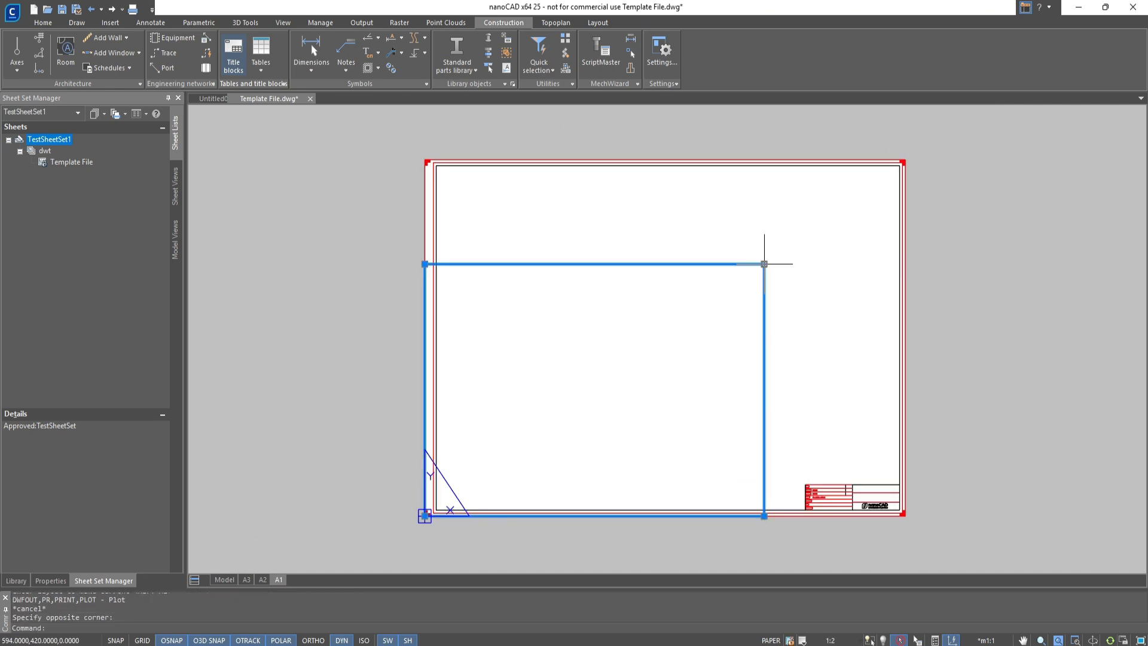
pyautogui.click(763, 264)
pyautogui.click(905, 160)
pyautogui.press('Escape')
pyautogui.scroll(5, 824, 474)
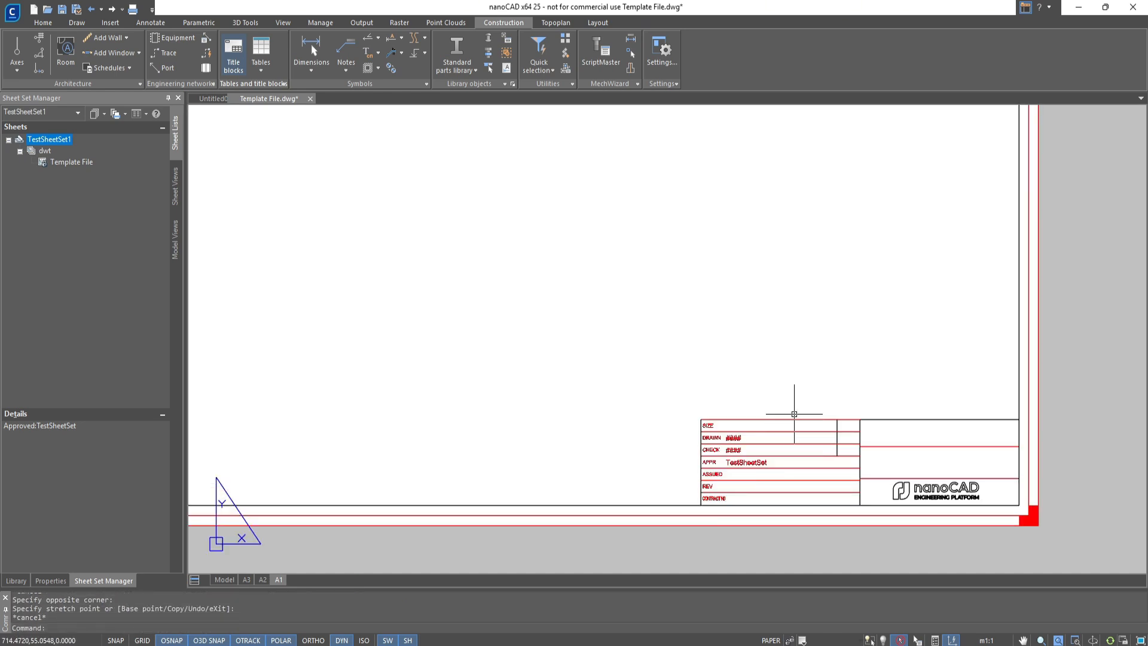
# Save the drawing, and save a copy as the drawing template Template File.dwt in the dwt folder
pyautogui.hotkey('ctrl', 's')
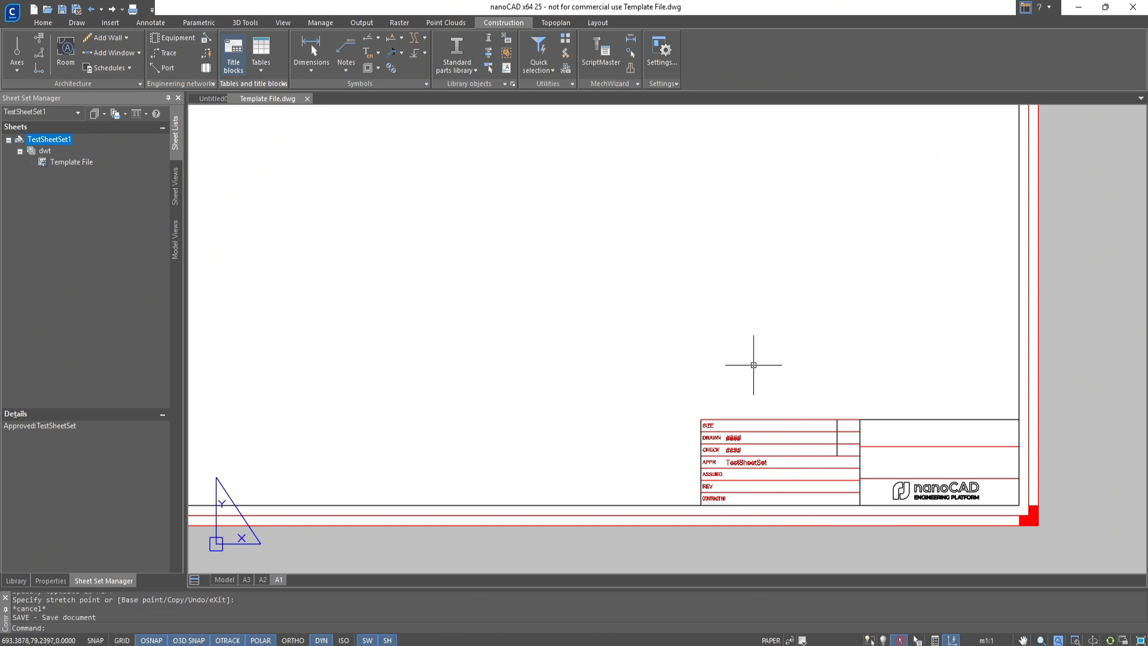
pyautogui.hotkey('ctrl', 'shift', 's')
pyautogui.click(665, 451)
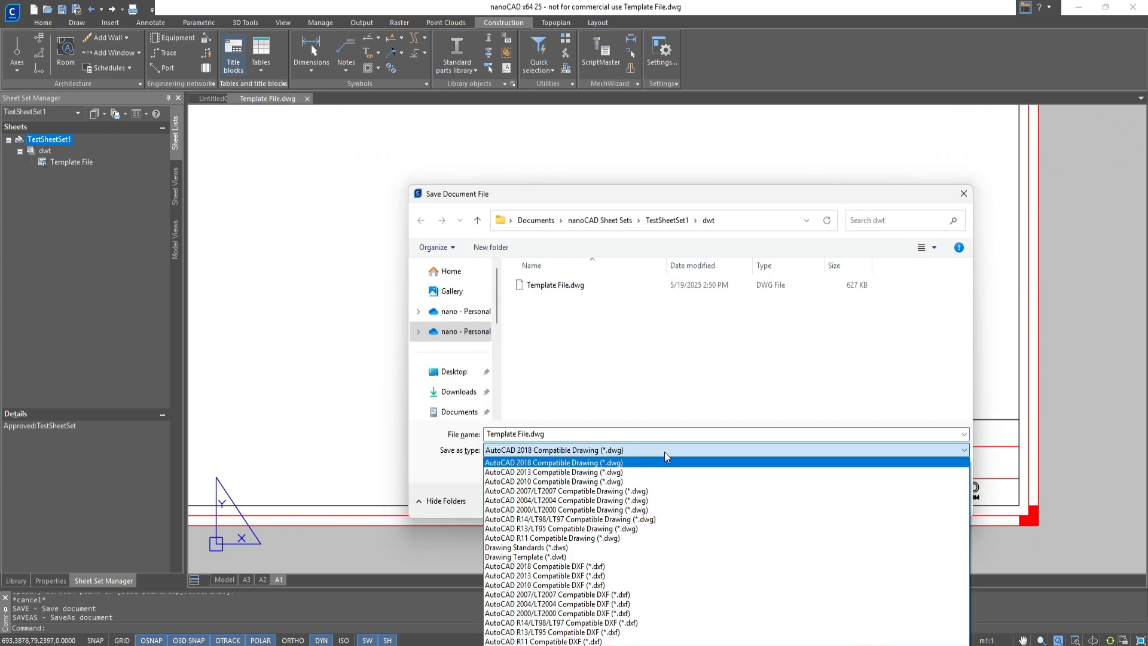
pyautogui.click(640, 547)
pyautogui.click(876, 499)
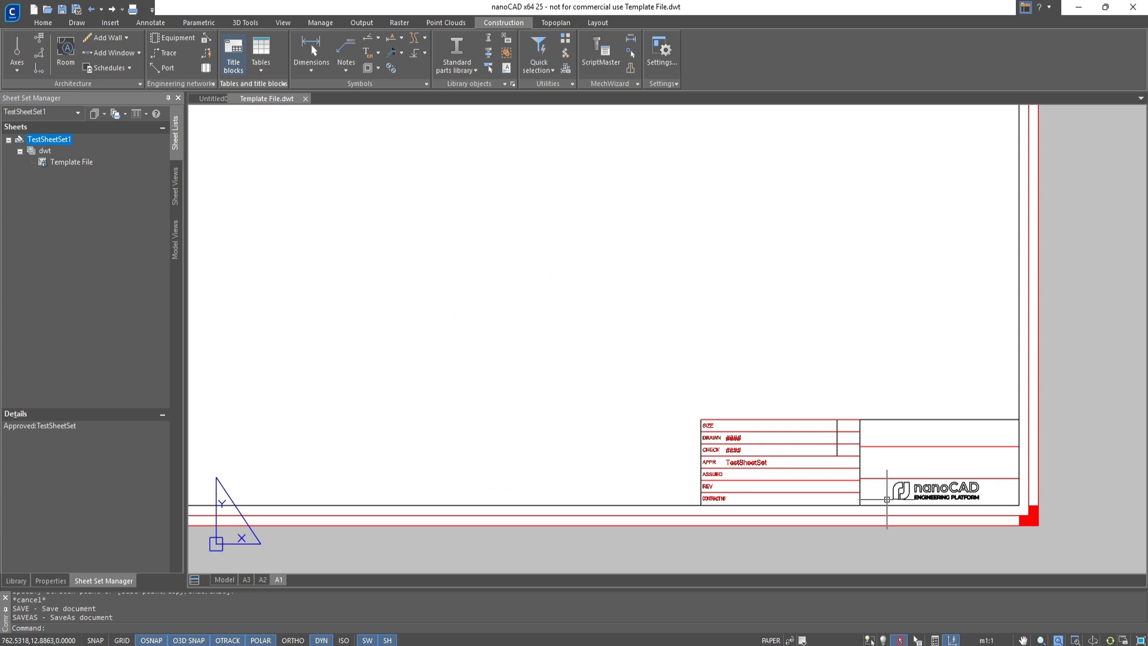
pyautogui.press('Escape')
pyautogui.press('Escape')
pyautogui.press('Escape')
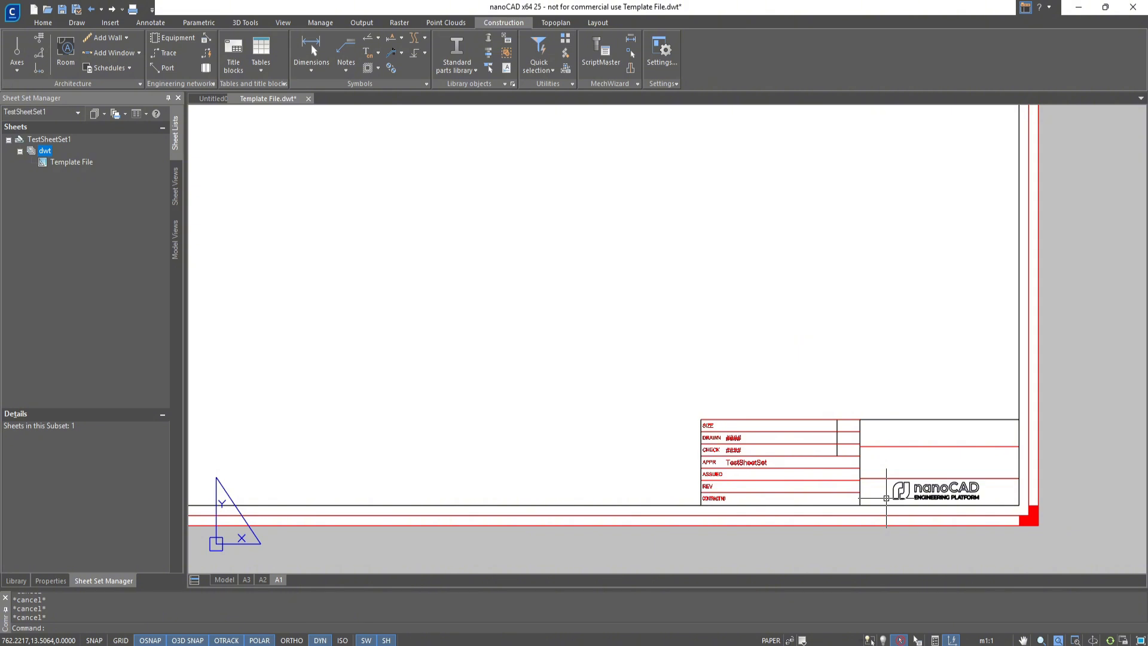
# Add a subset named dwg to TestSheetSet1 with Create Folder Hierarchy set to Yes
pyautogui.rightClick(42, 139)
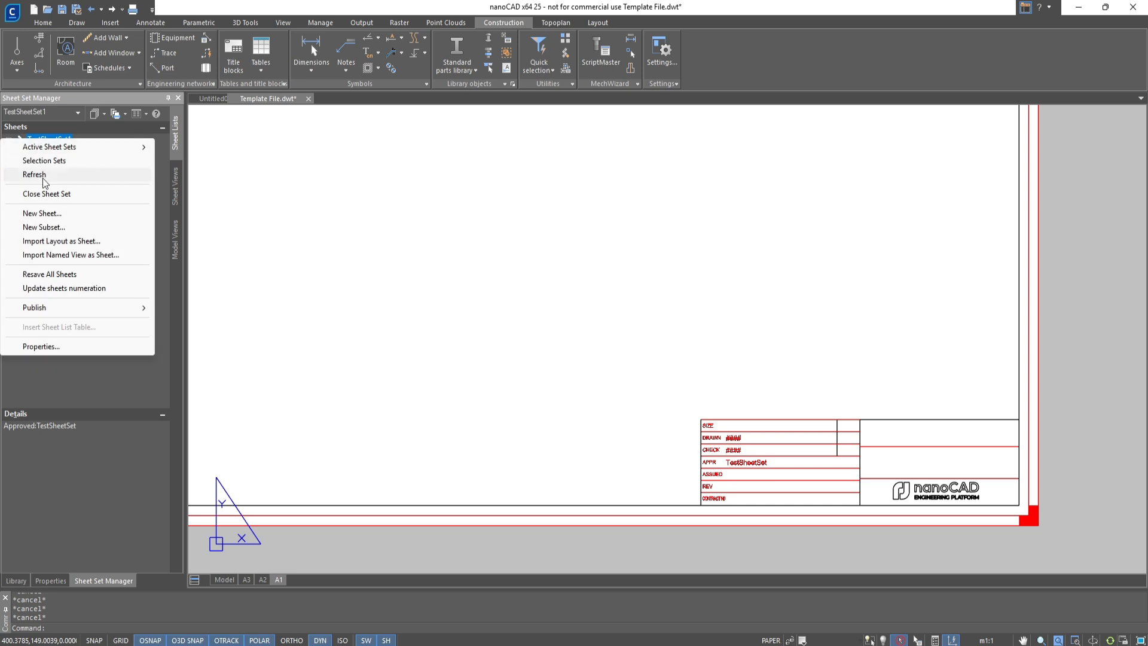
pyautogui.click(54, 227)
pyautogui.click(344, 301)
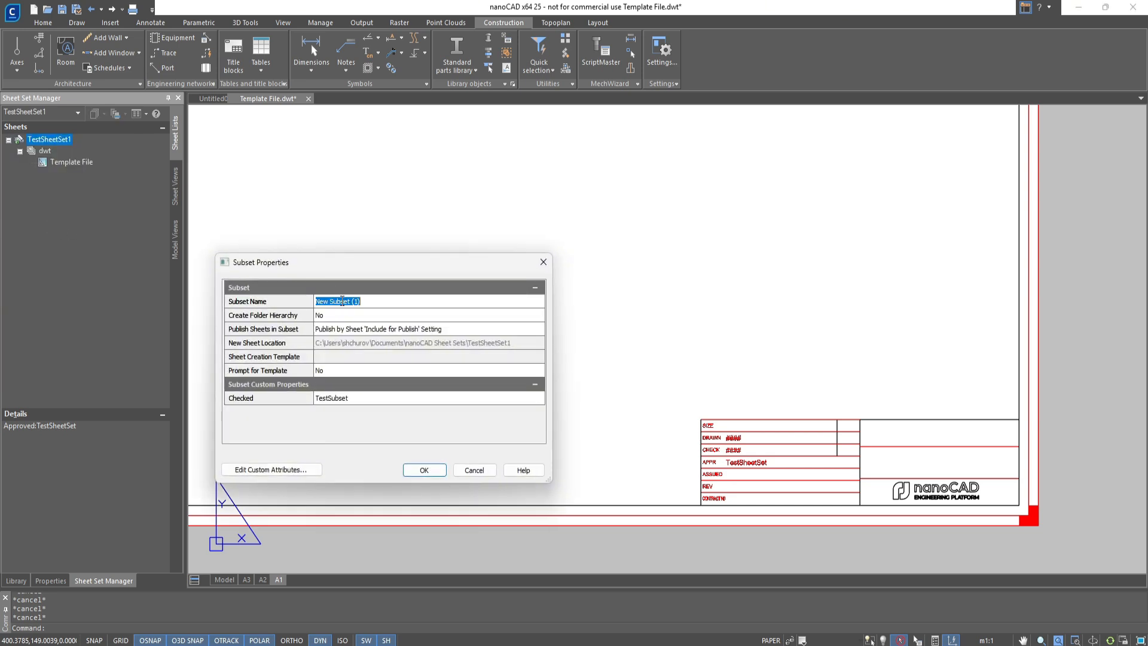
pyautogui.write('dwg')
pyautogui.click(321, 316)
pyautogui.click(332, 337)
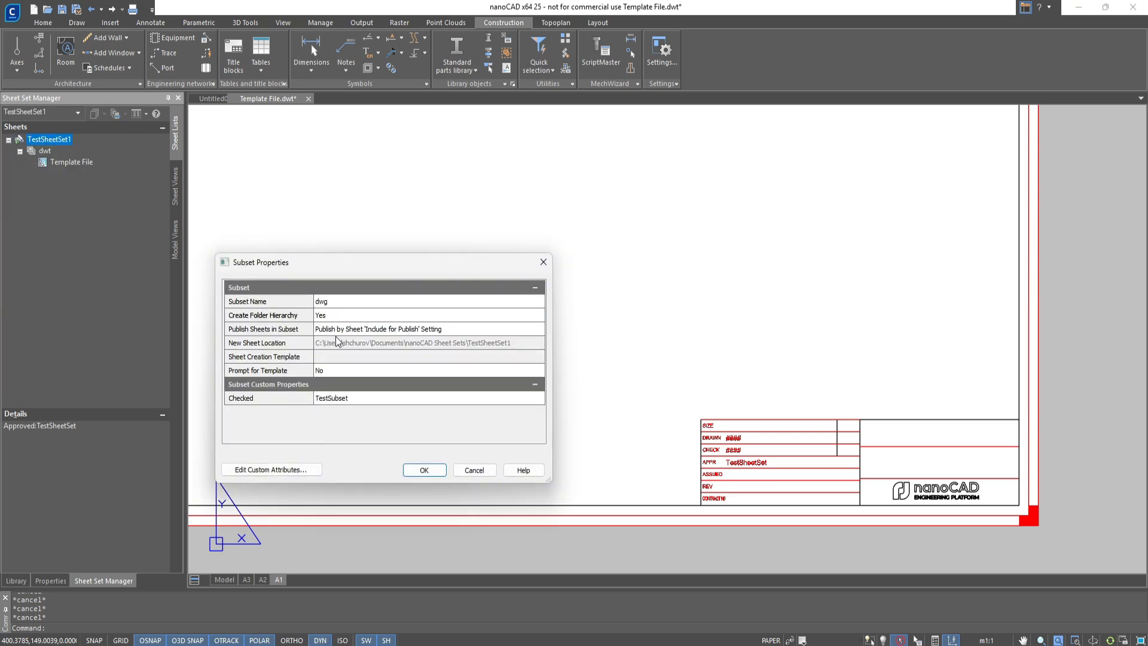
# Set the subset's sheet creation template to layout A3 of Template File.dwt
pyautogui.click(351, 357)
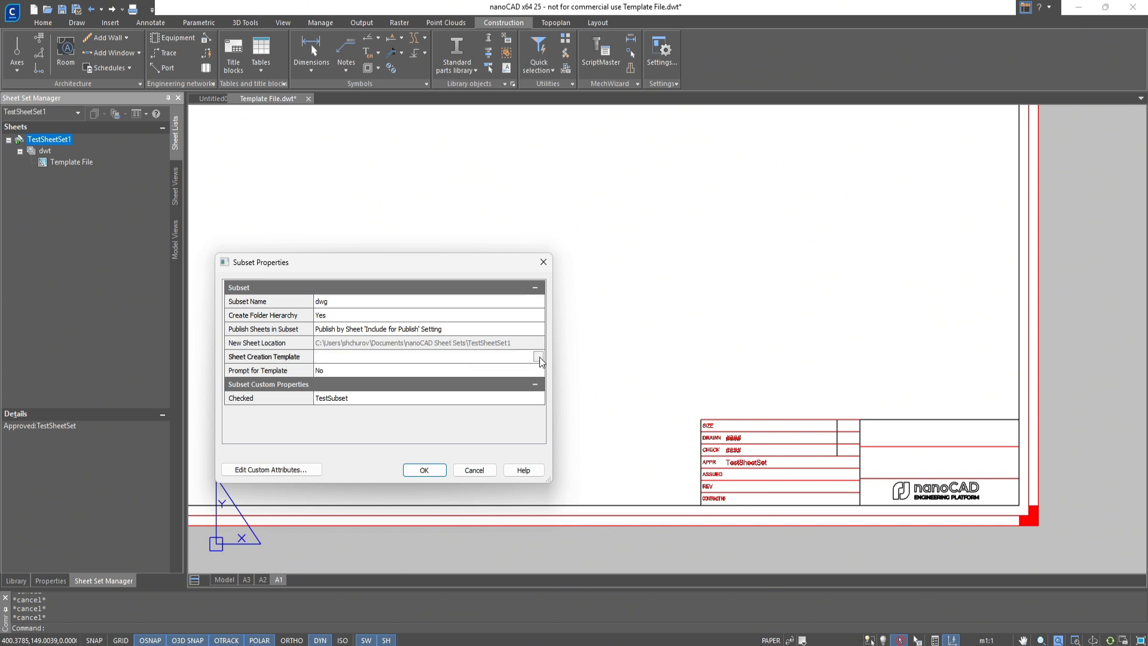
pyautogui.click(538, 357)
pyautogui.click(707, 273)
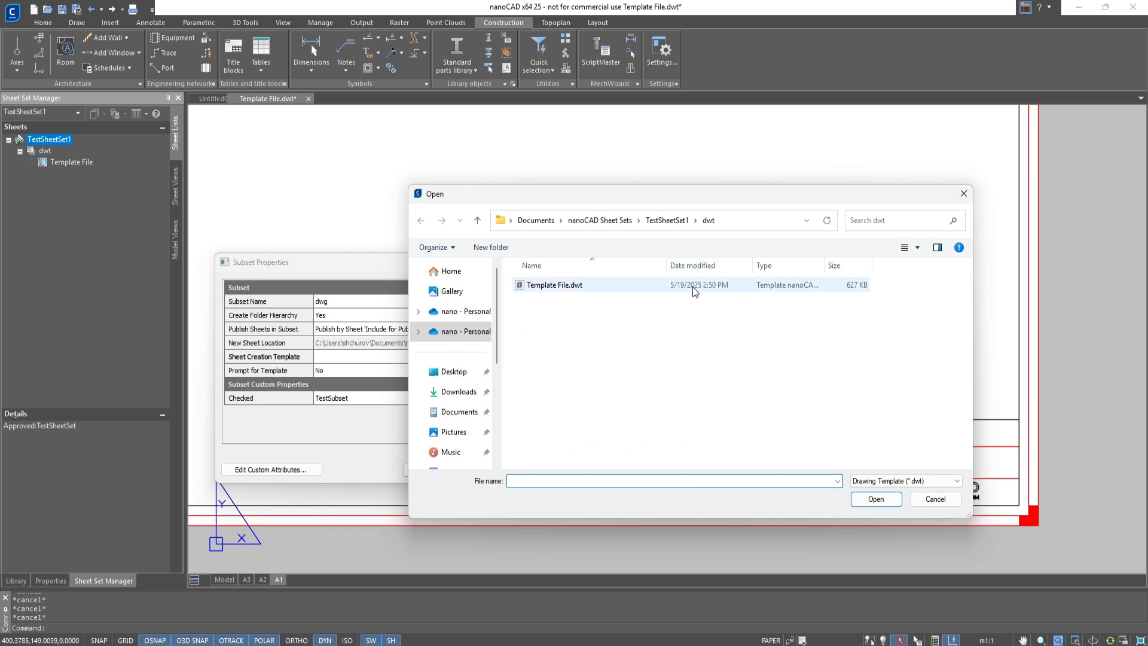
pyautogui.doubleClick(693, 291)
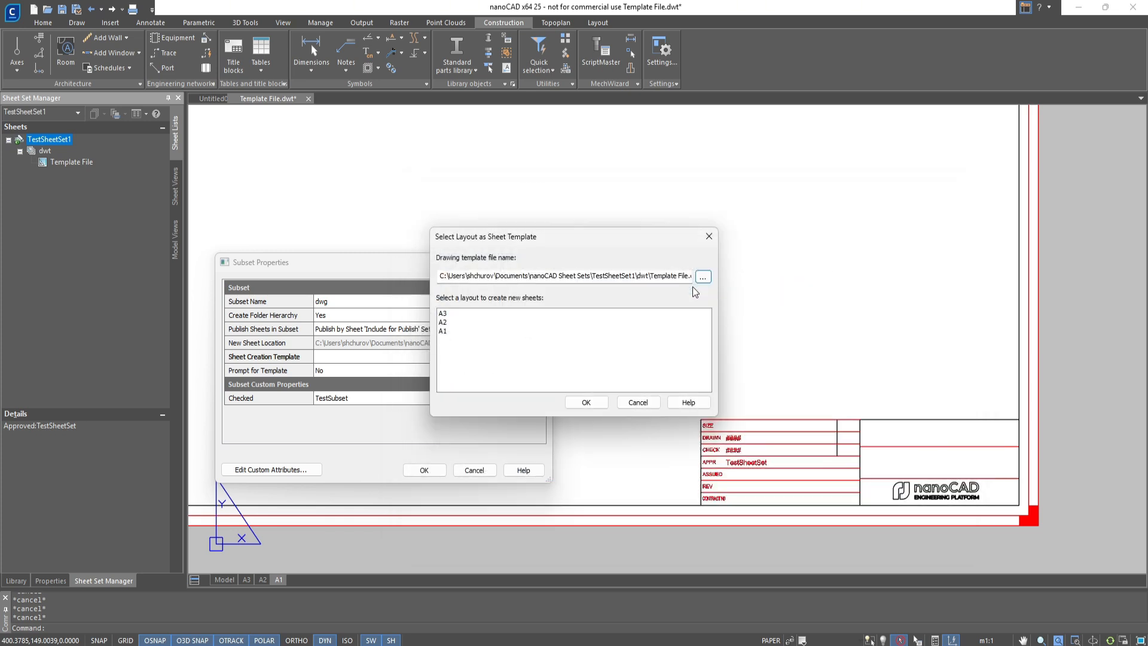
pyautogui.click(456, 315)
pyautogui.click(586, 402)
# Set Prompt for Template to Yes and confirm the dwg subset's properties
pyautogui.click(538, 370)
pyautogui.click(538, 370)
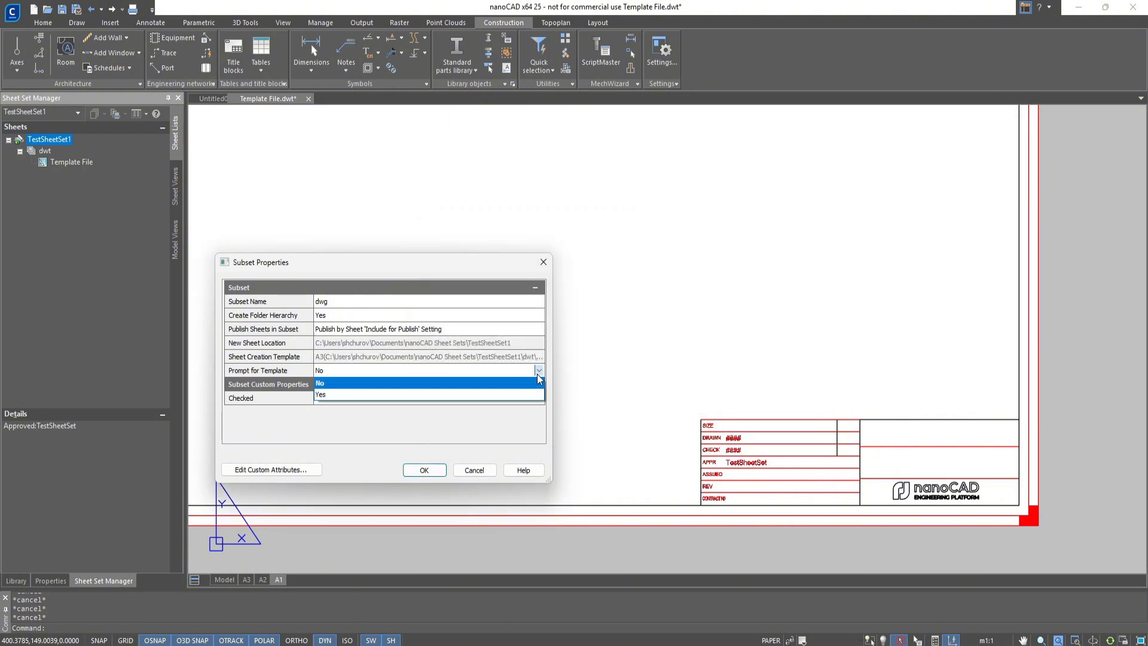
pyautogui.click(522, 394)
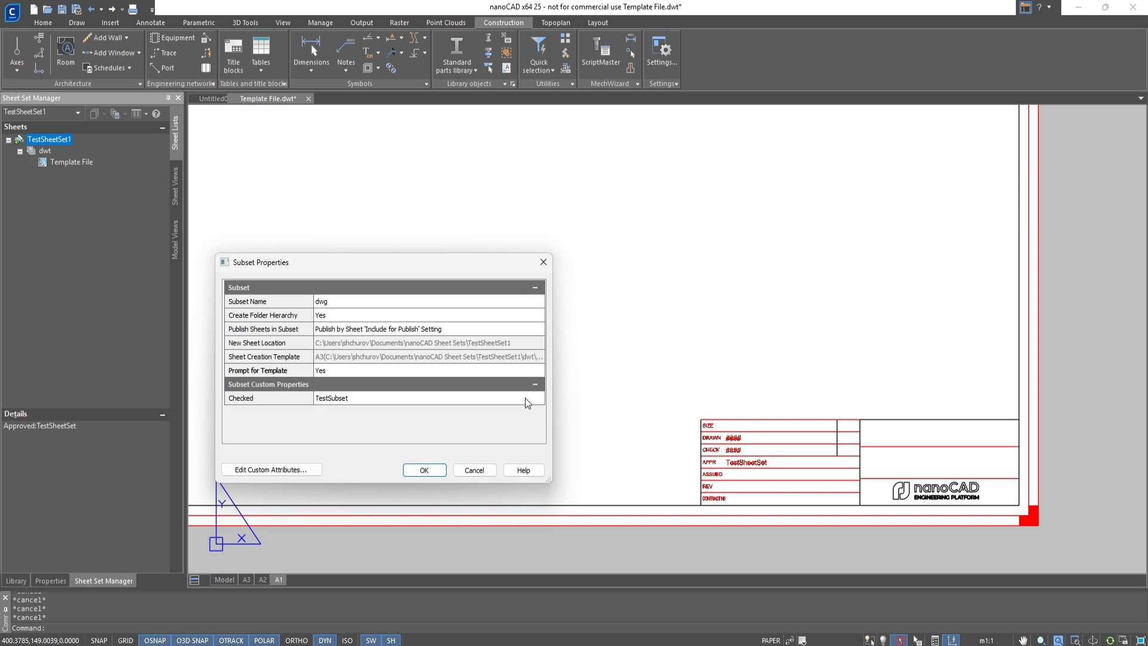
pyautogui.click(424, 469)
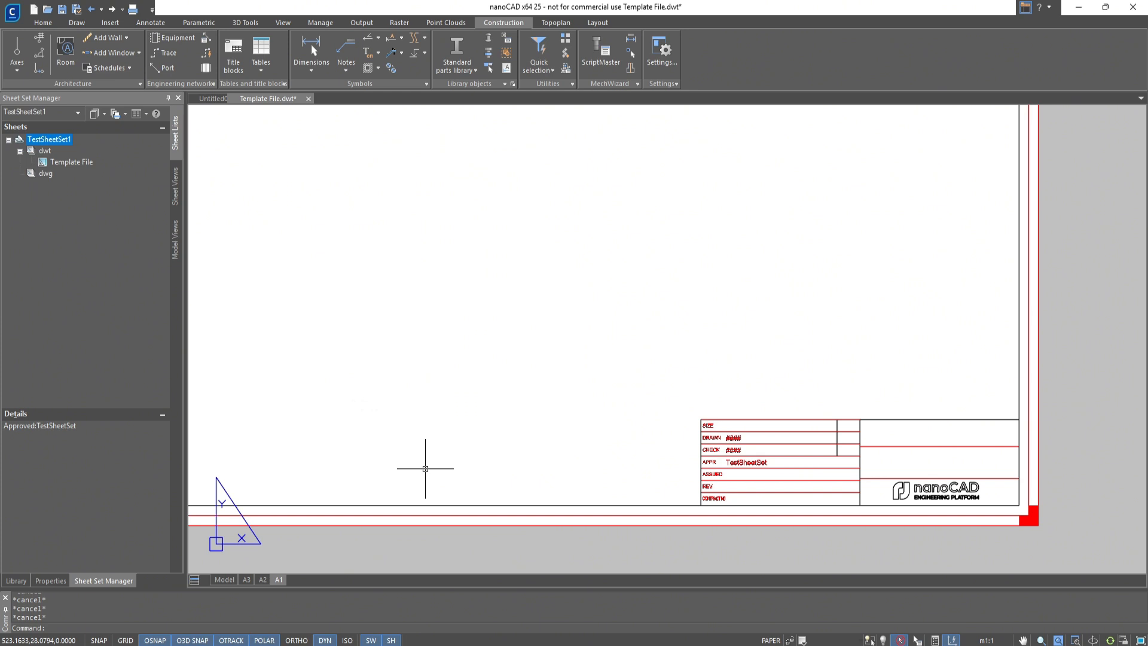
# Save and close Template File.dwt, and close the sheet set TestSheetSet1
pyautogui.hotkey('ctrl', 's')
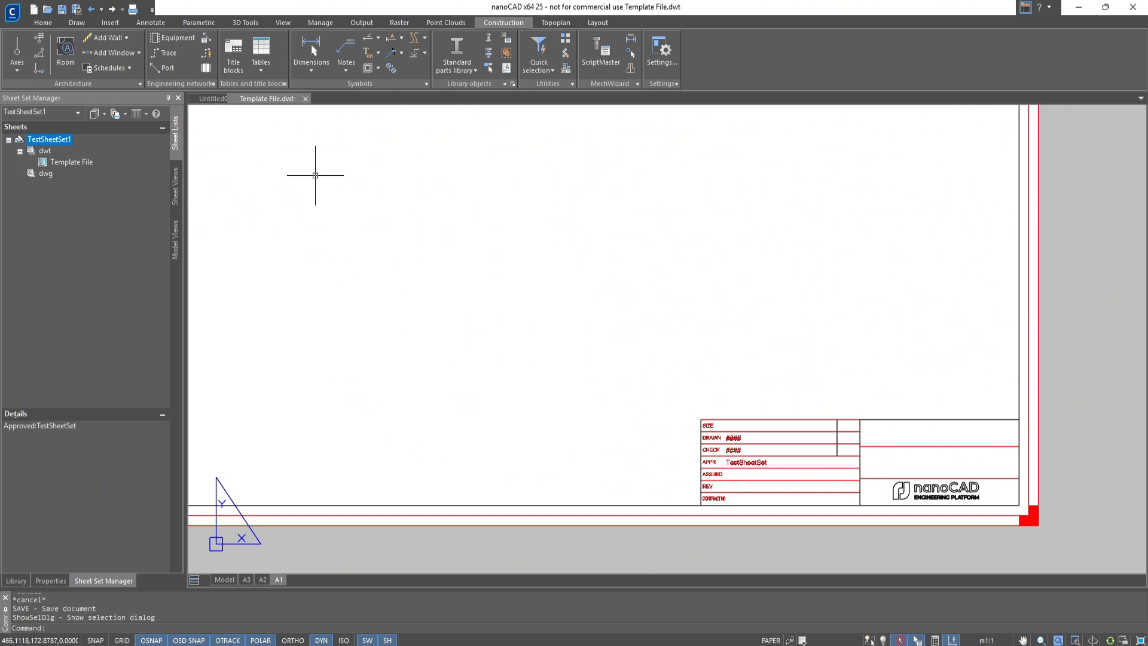
pyautogui.click(305, 99)
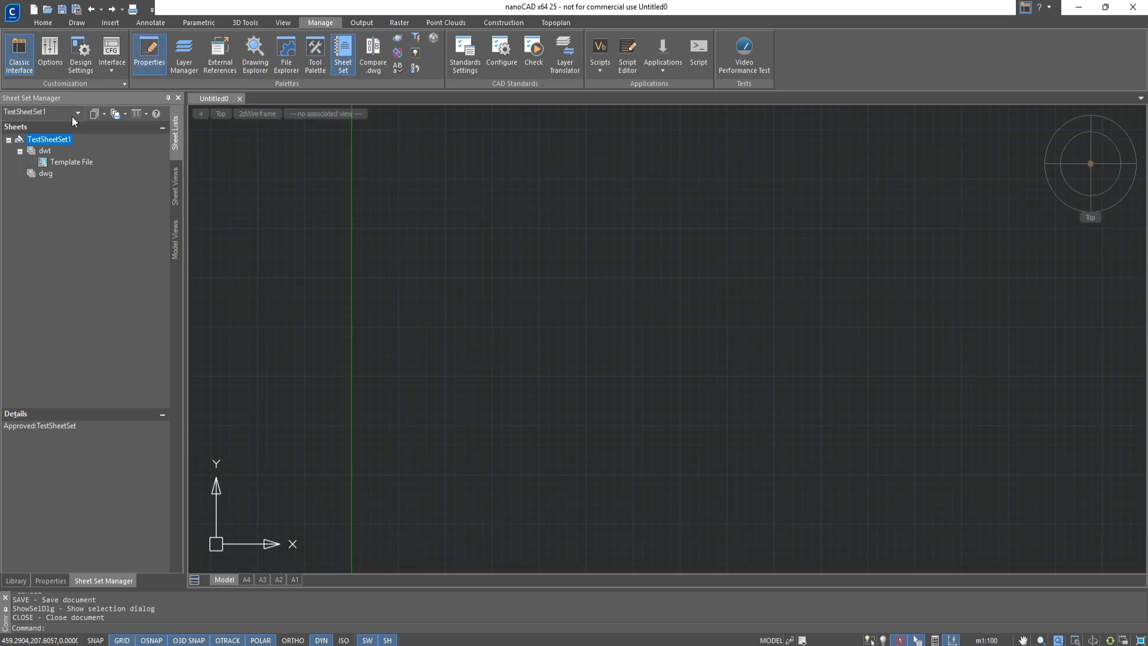
pyautogui.click(66, 114)
pyautogui.click(61, 196)
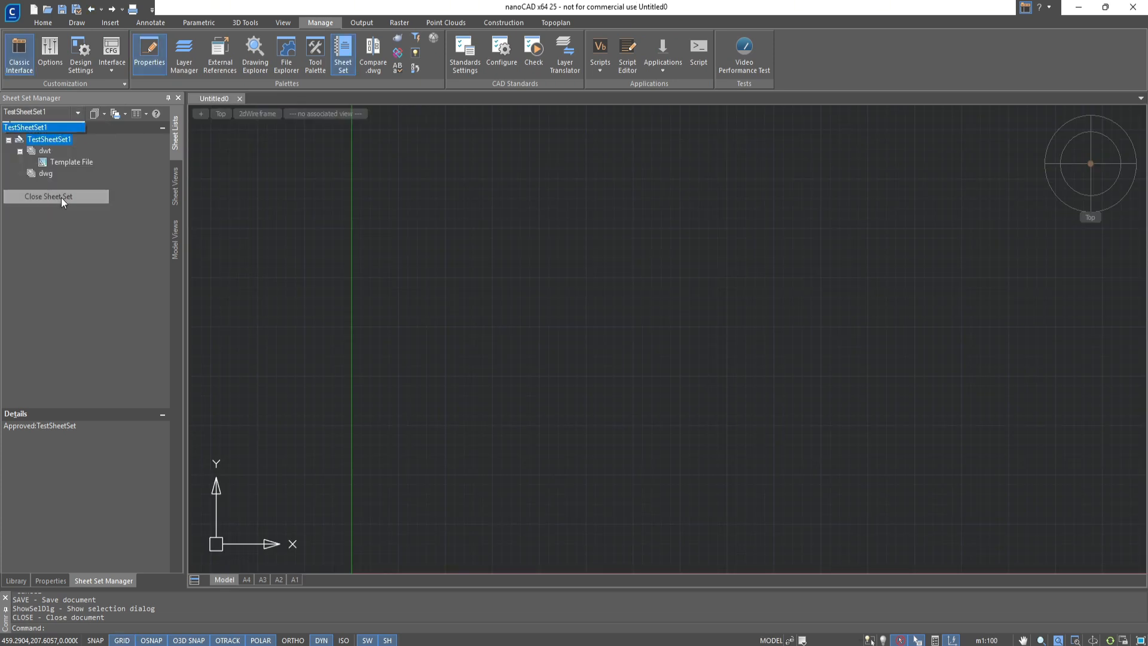
# Set the template usage for new documents to Choose from list in the program options
pyautogui.click(12, 11)
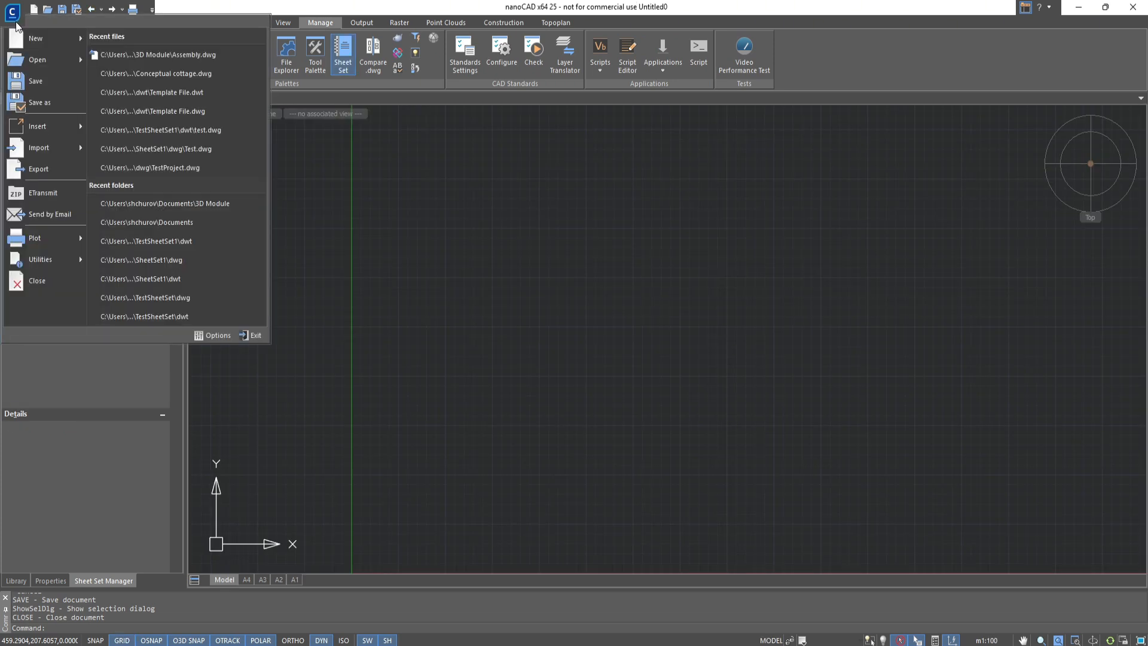
pyautogui.click(201, 338)
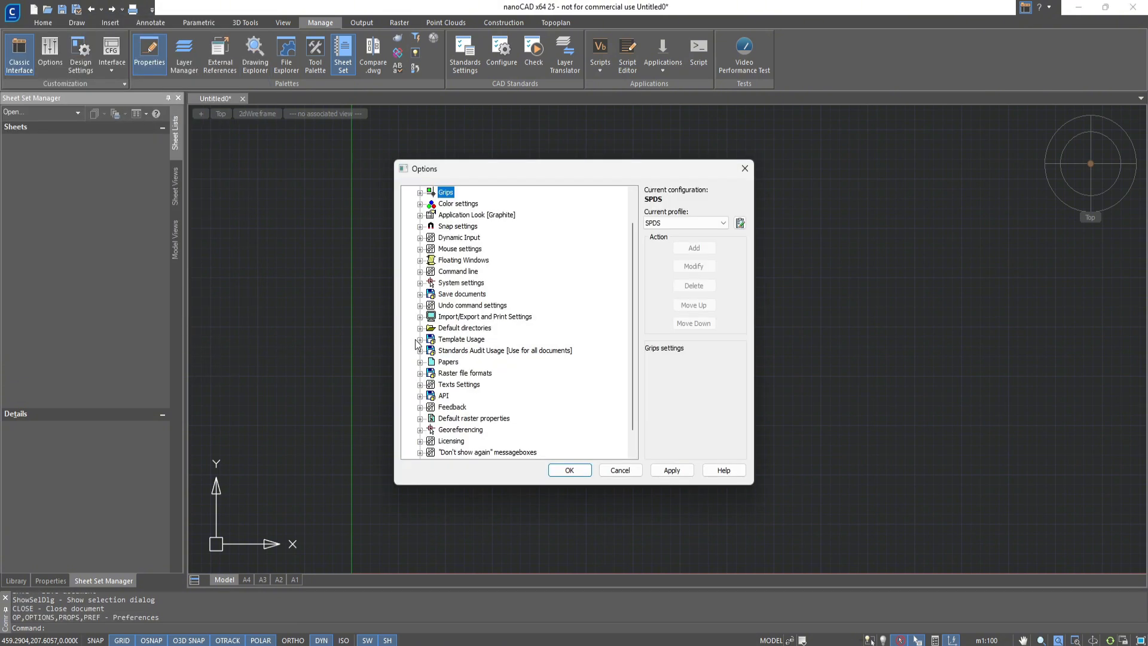
pyautogui.click(420, 340)
pyautogui.click(431, 351)
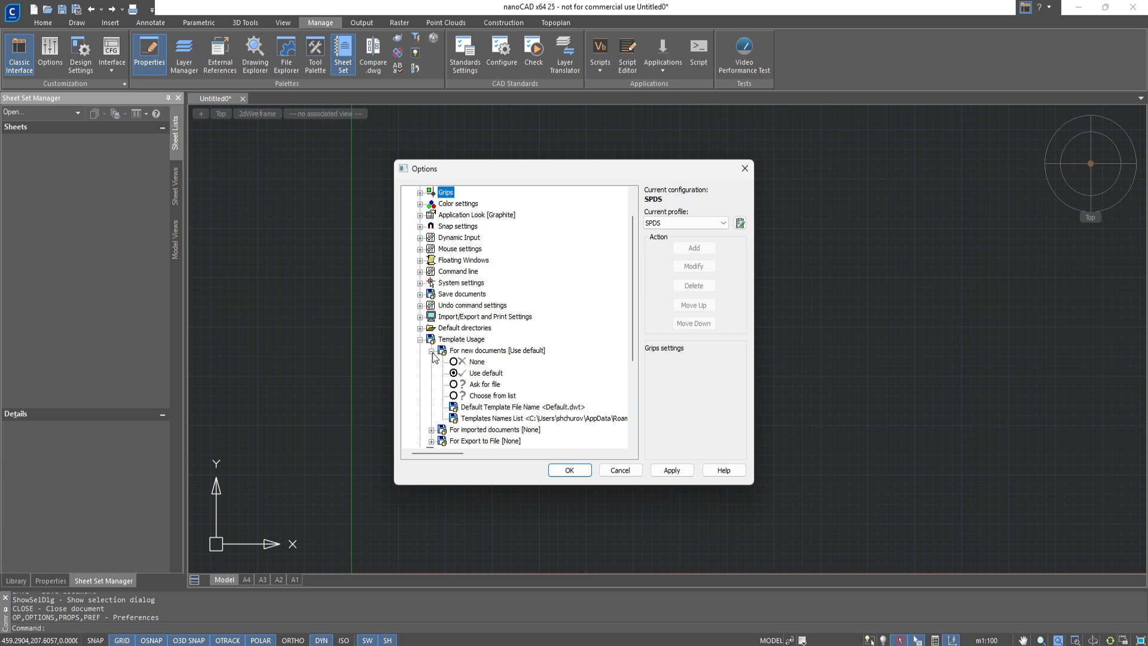
pyautogui.click(453, 395)
# Fill the Templates Names List with the files from Default.dwt to Template File.dwt in the Templates folder, and apply the options
pyautogui.click(526, 418)
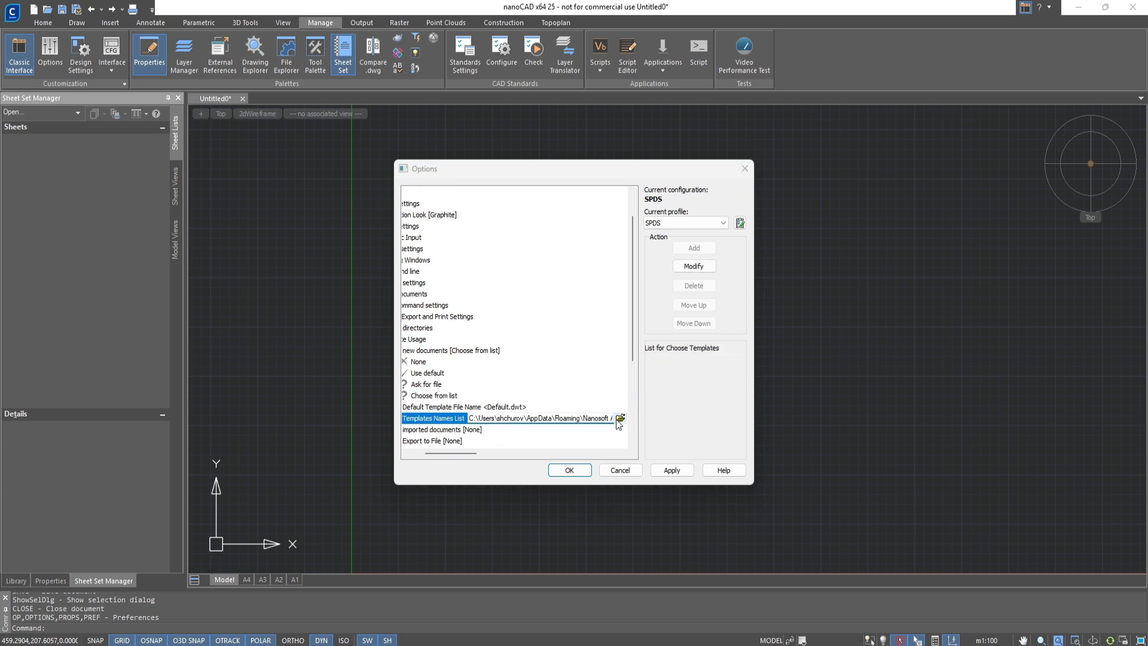
pyautogui.click(620, 418)
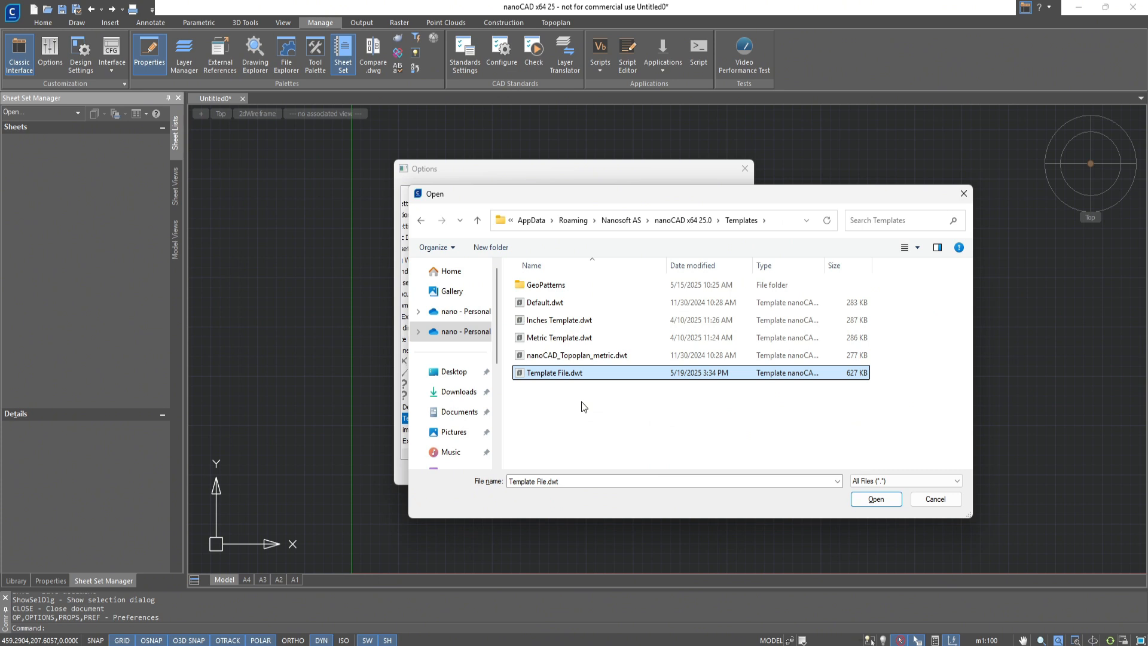
pyautogui.moveTo(581, 400); pyautogui.dragTo(513, 302)
pyautogui.click(875, 500)
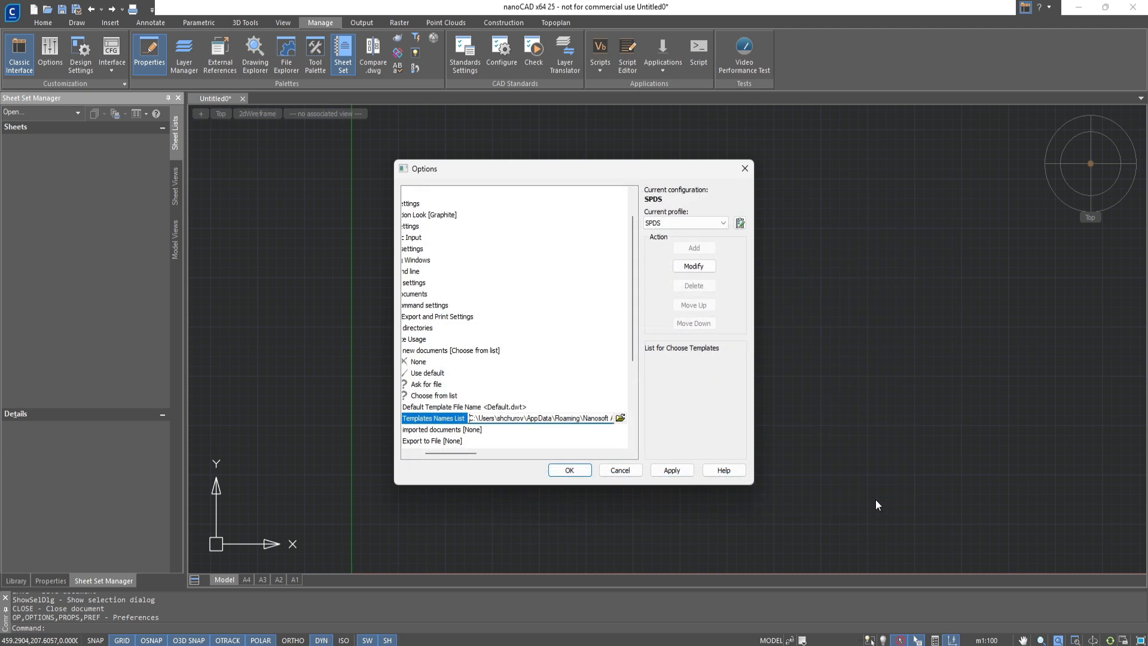
pyautogui.click(671, 470)
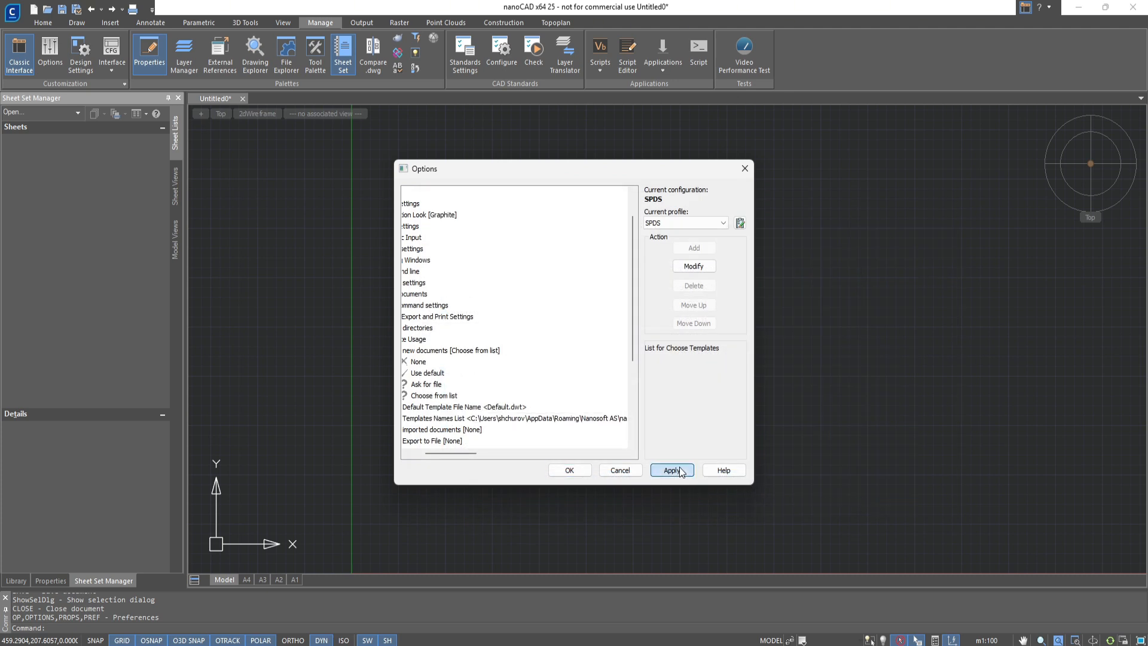
pyautogui.click(567, 471)
# Create a new drawing from the template Template File.dwt
pyautogui.hotkey('ctrl', 'n')
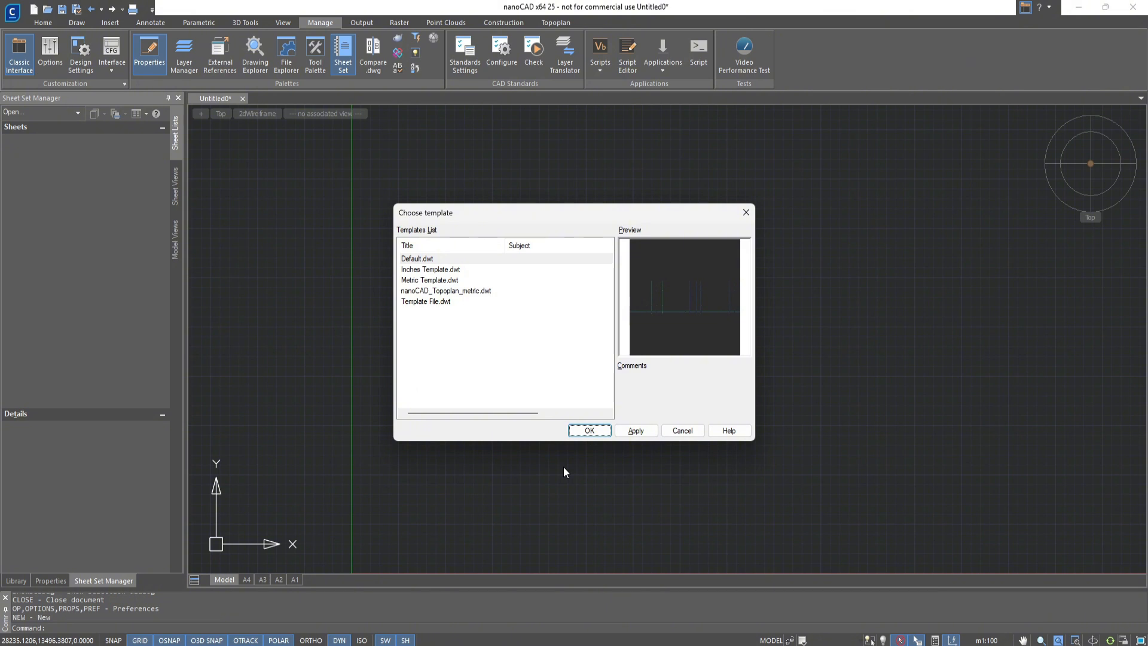
pyautogui.click(456, 330)
pyautogui.click(583, 432)
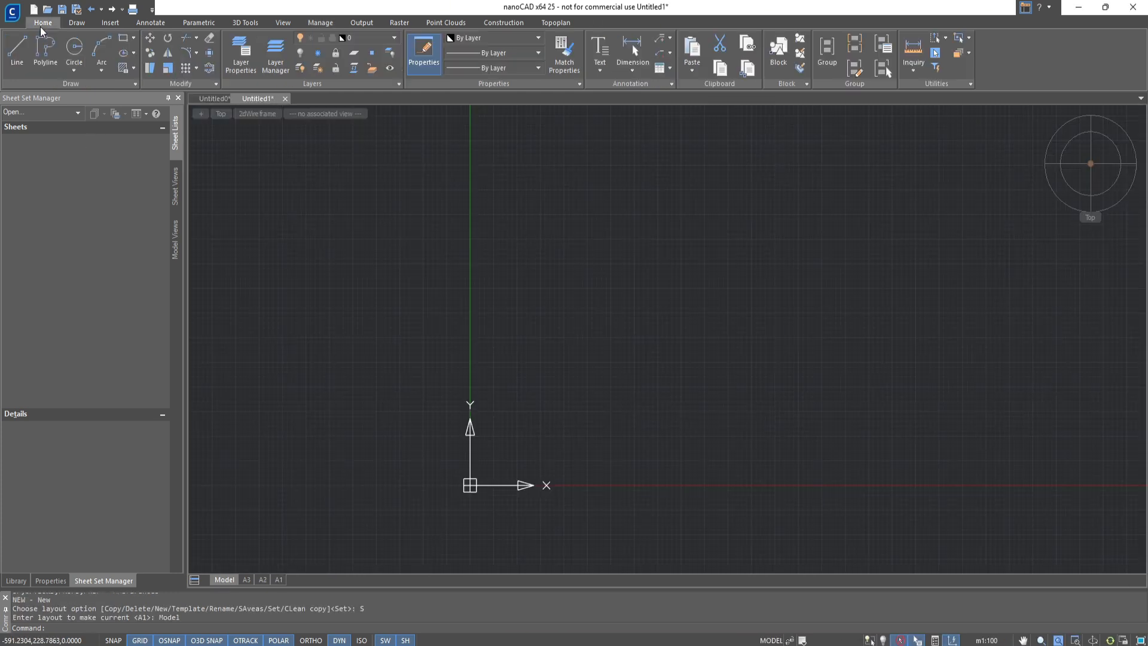
# Draw a circle in model space, a narrow upright rectangle overlapping it, and a diagonal polyline rising from the rectangle's base
pyautogui.click(541, 359)
pyautogui.click(575, 359)
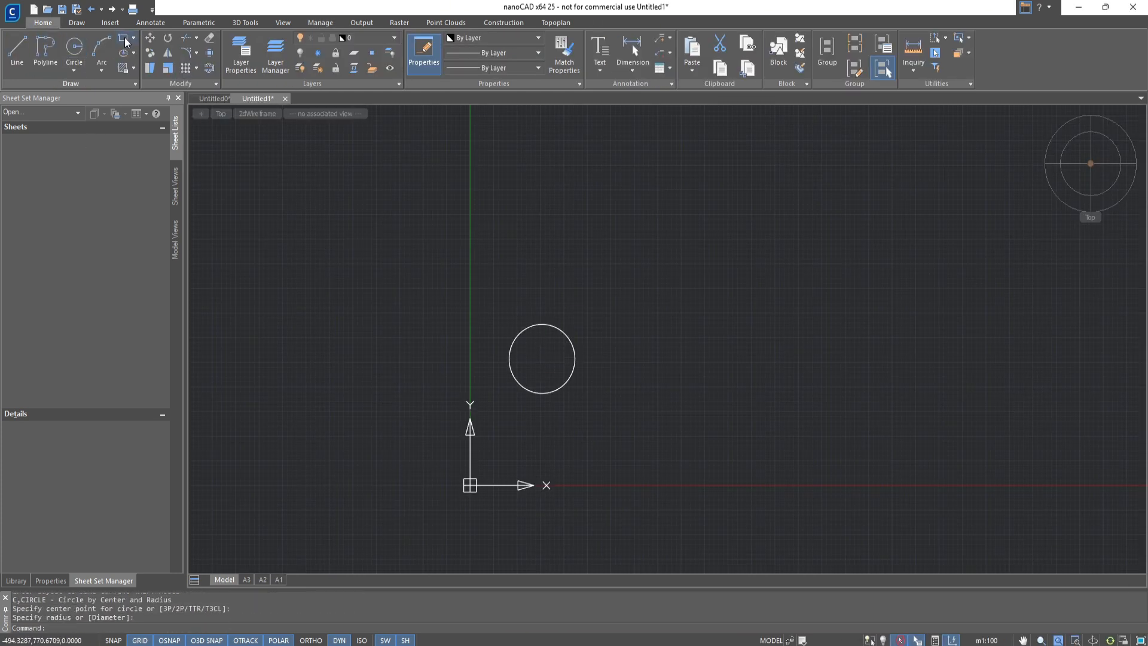
pyautogui.click(560, 315)
pyautogui.click(585, 376)
pyautogui.click(45, 54)
pyautogui.click(583, 374)
pyautogui.click(632, 331)
pyautogui.press('Escape')
# Colour the rectangle red and the diagonal polyline blue
pyautogui.click(51, 580)
pyautogui.click(141, 169)
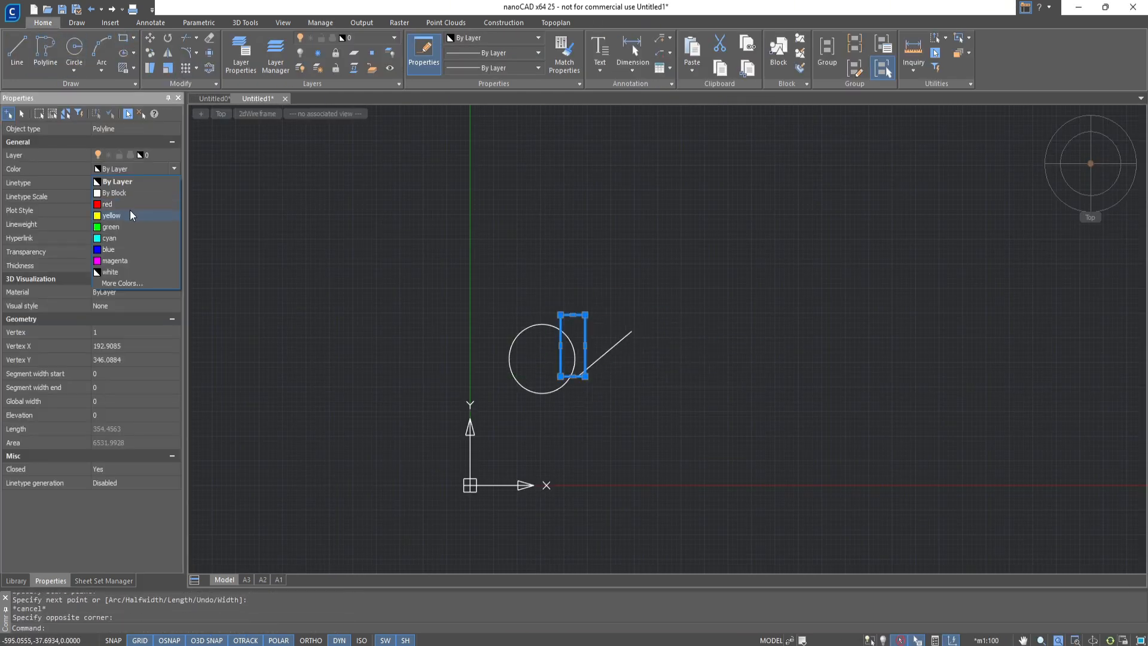
pyautogui.click(120, 203)
pyautogui.press('Escape')
pyautogui.click(149, 169)
pyautogui.click(119, 249)
# Reposition the drawn shapes inside the viewport on layout A3, and return to paper space
pyautogui.click(246, 579)
pyautogui.doubleClick(730, 415)
pyautogui.scroll(4, 537, 382)
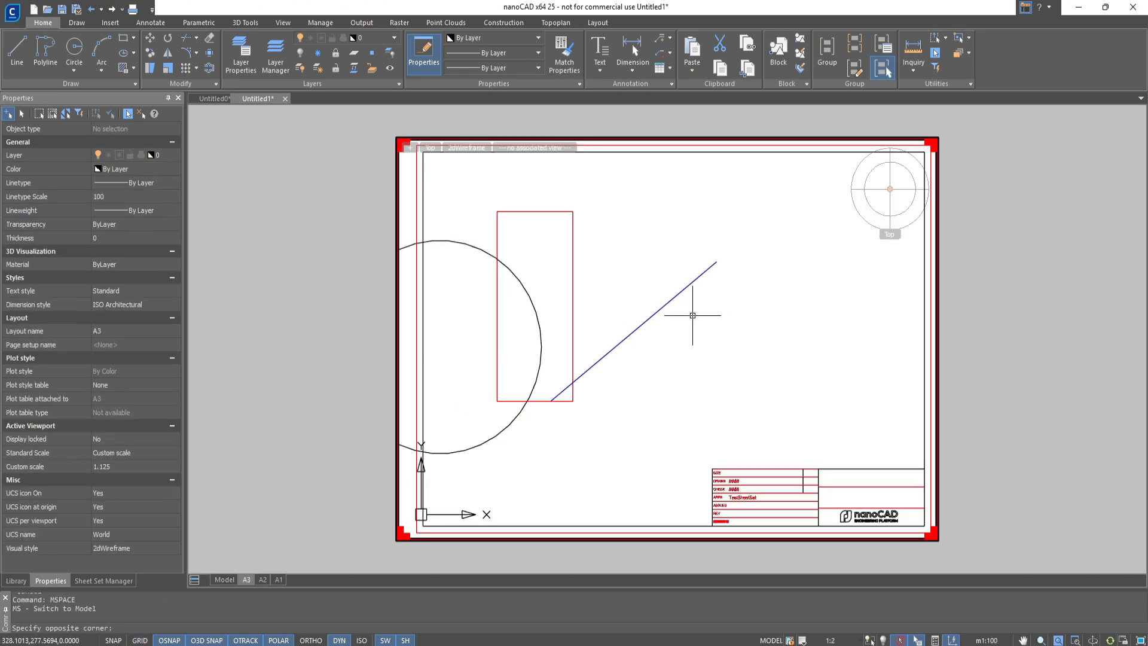
pyautogui.moveTo(691, 315); pyautogui.dragTo(842, 305, button='middle')
pyautogui.doubleClick(1137, 317)
# Fit the drawn shapes inside the viewports on layouts A2 and A1, and return to paper space
pyautogui.click(262, 579)
pyautogui.doubleClick(693, 297)
pyautogui.middleClick(692, 297)
pyautogui.click(278, 579)
pyautogui.doubleClick(806, 289)
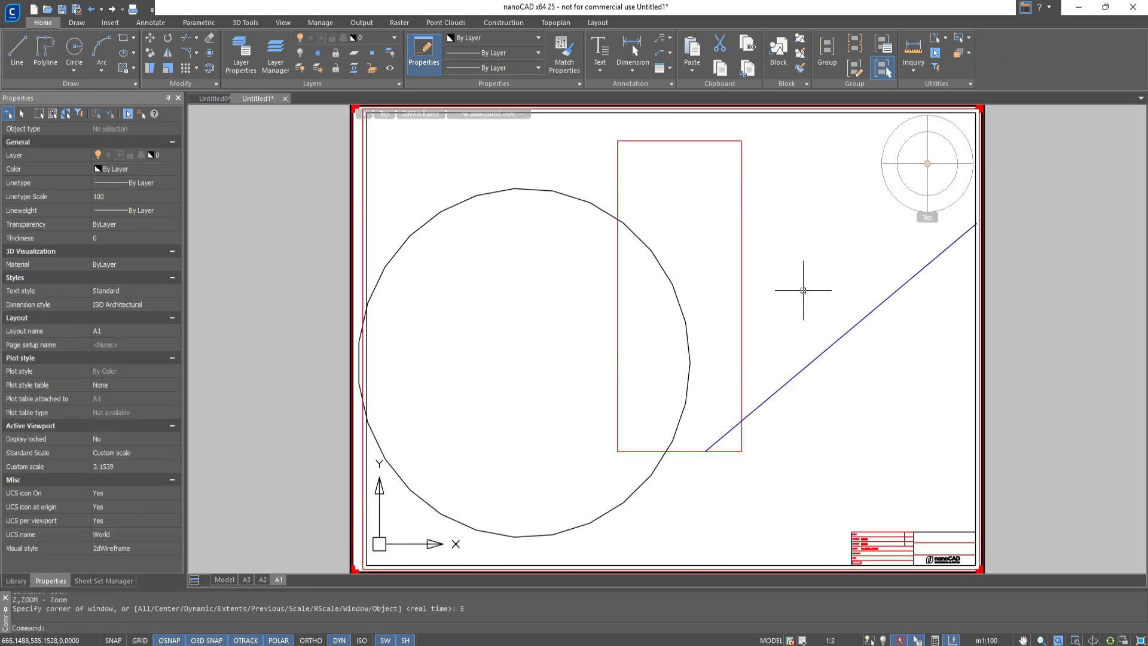
pyautogui.scroll(-2, 806, 290)
pyautogui.doubleClick(1119, 340)
# Save the drawing in the dwg folder as my drawing in AutoCAD 2018 Compatible Drawing format
pyautogui.hotkey('ctrl', 'shift', 's')
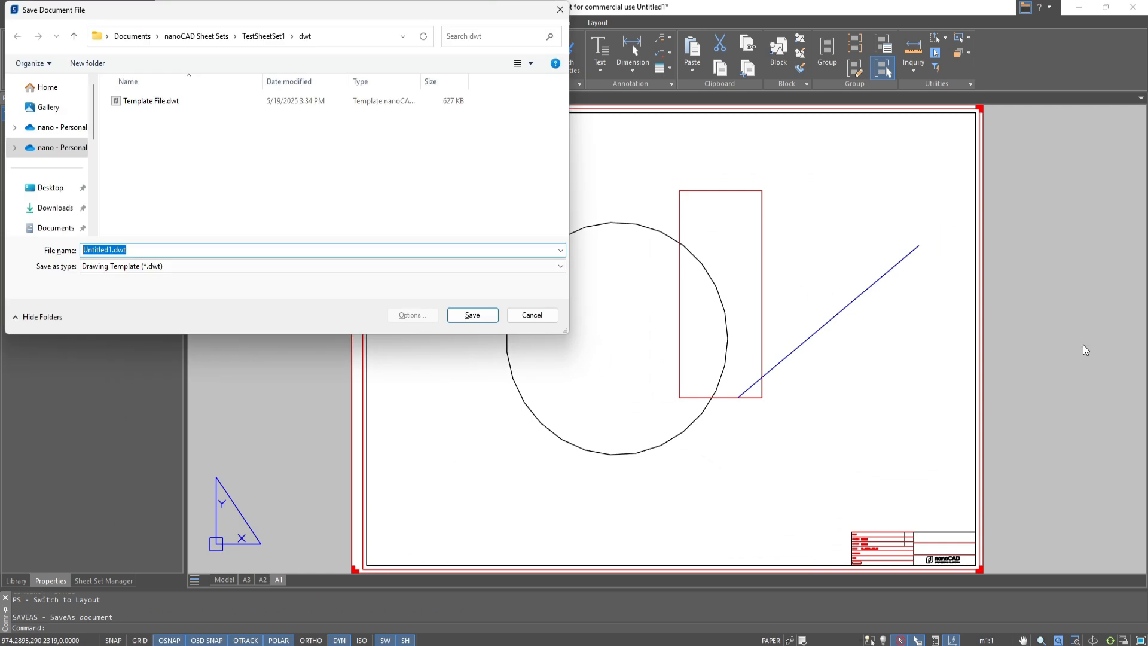
pyautogui.doubleClick(130, 101)
pyautogui.click(147, 288)
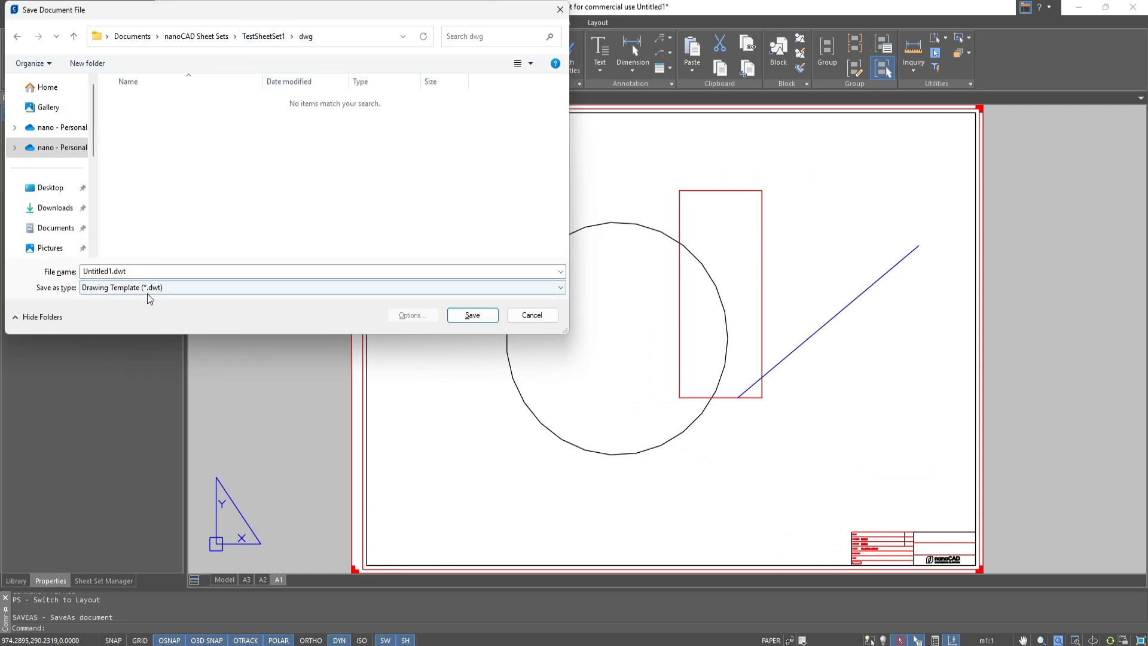
pyautogui.click(147, 298)
pyautogui.click(146, 273)
pyautogui.write('my drawing')
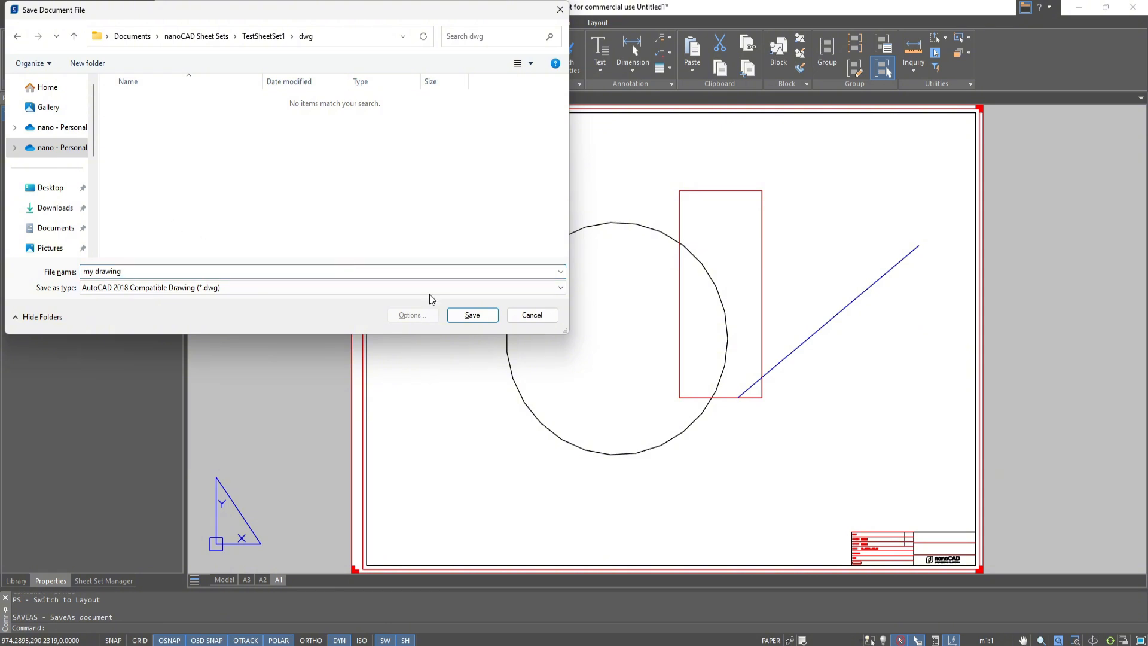
pyautogui.click(472, 315)
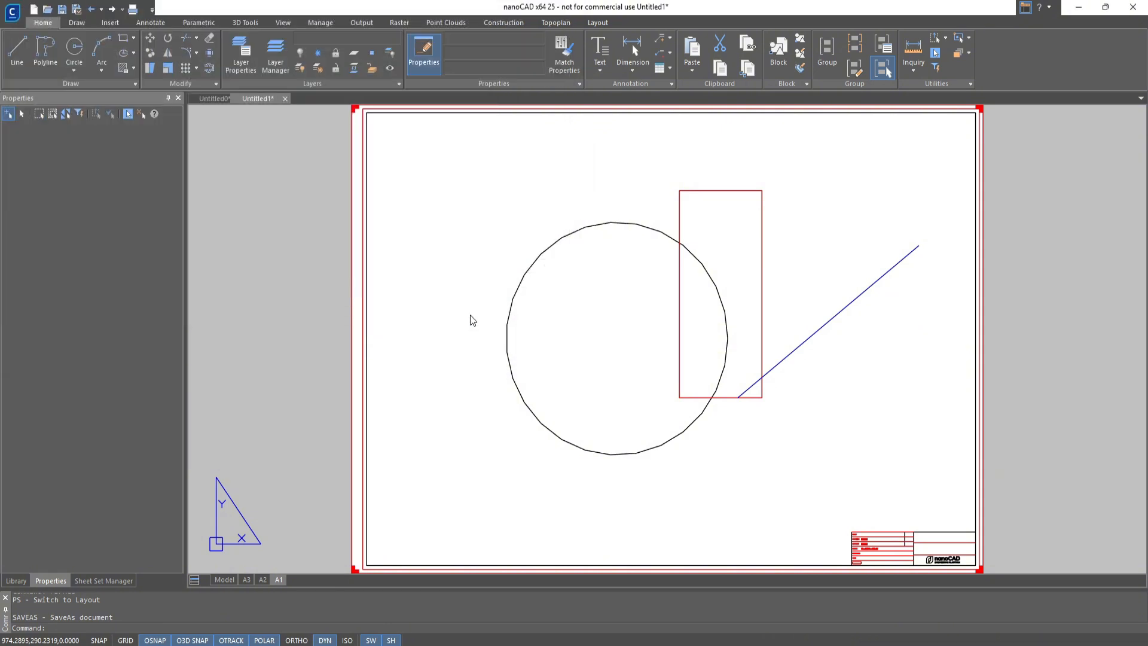
# Look over the A1 title block, close my drawing.dwg, and bring up the Sheet Set Manager
pyautogui.scroll(2, 698, 374)
pyautogui.scroll(2, 698, 373)
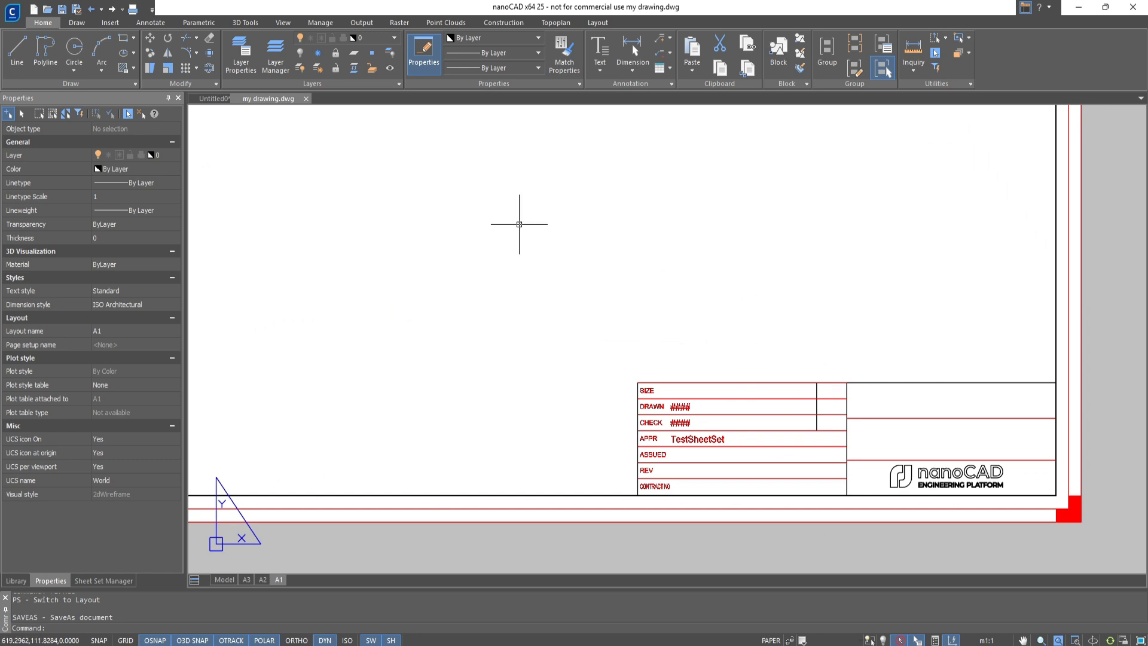
pyautogui.click(306, 100)
pyautogui.click(84, 580)
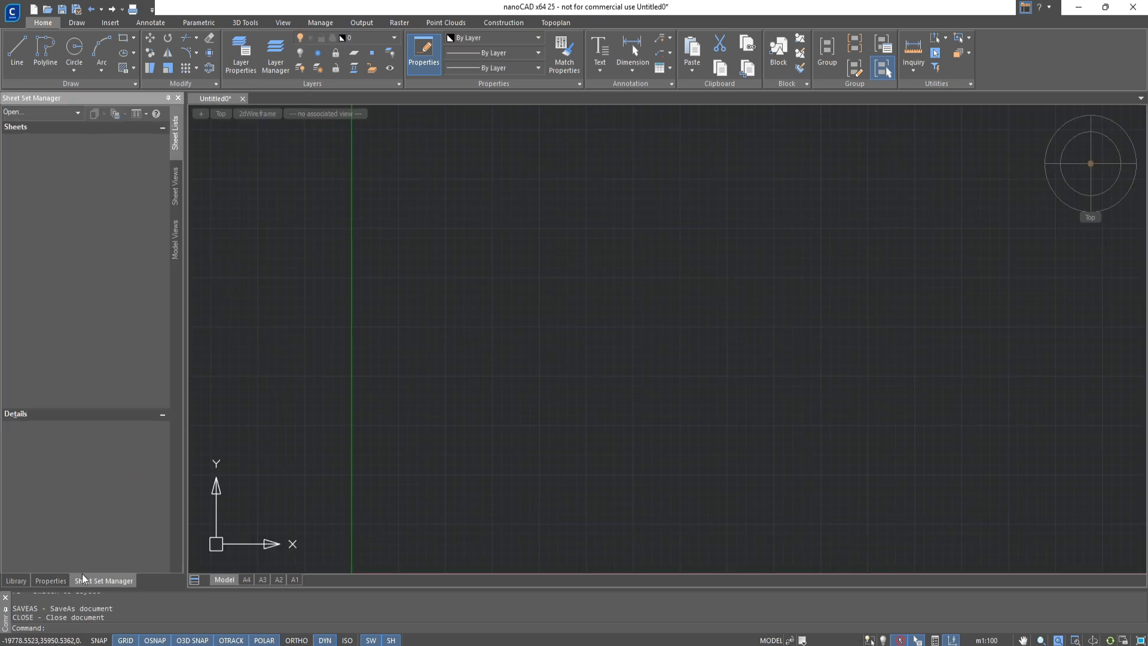
# Open the recent sheet set TestSheetSet1.dst from the TestSheetSet1 folder
pyautogui.click(46, 114)
pyautogui.moveTo(49, 130)
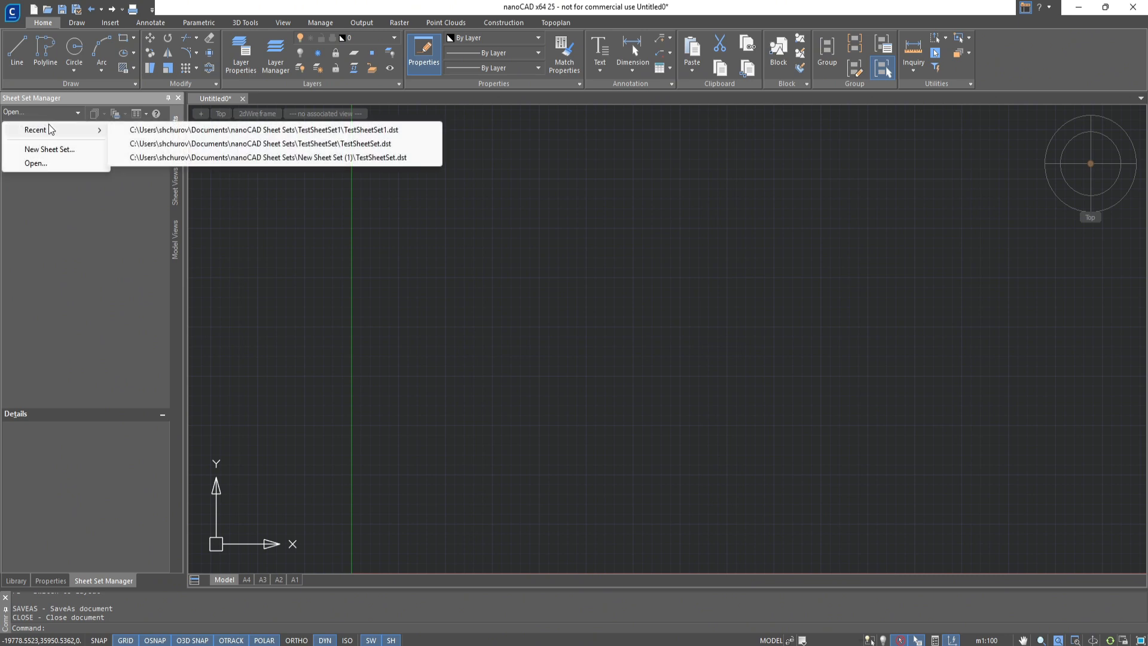
pyautogui.click(146, 131)
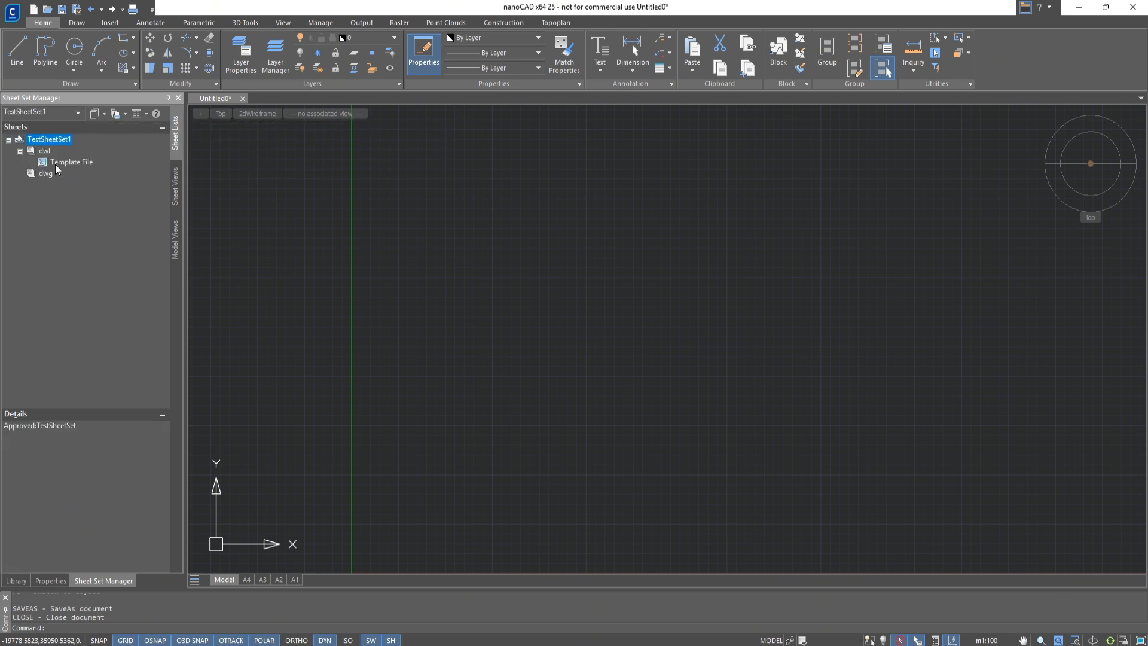
# Import only layouts A3 and A2 of my drawing.dwg as sheets into the dwg subset, leaving out A1
pyautogui.click(43, 174)
pyautogui.rightClick(41, 177)
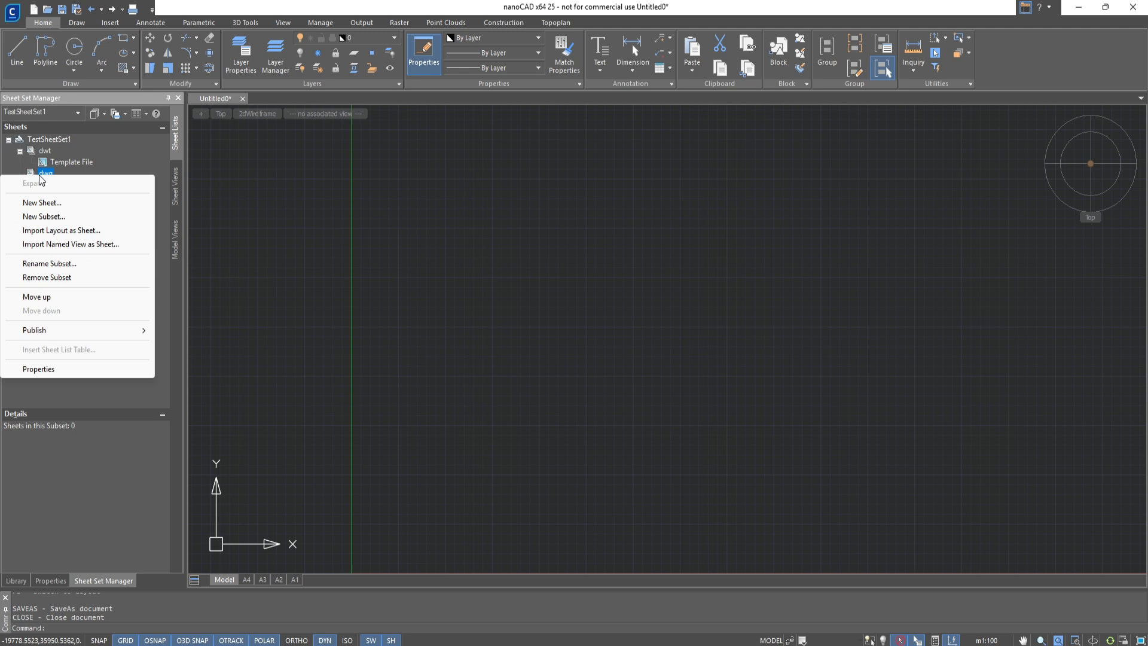
pyautogui.click(51, 233)
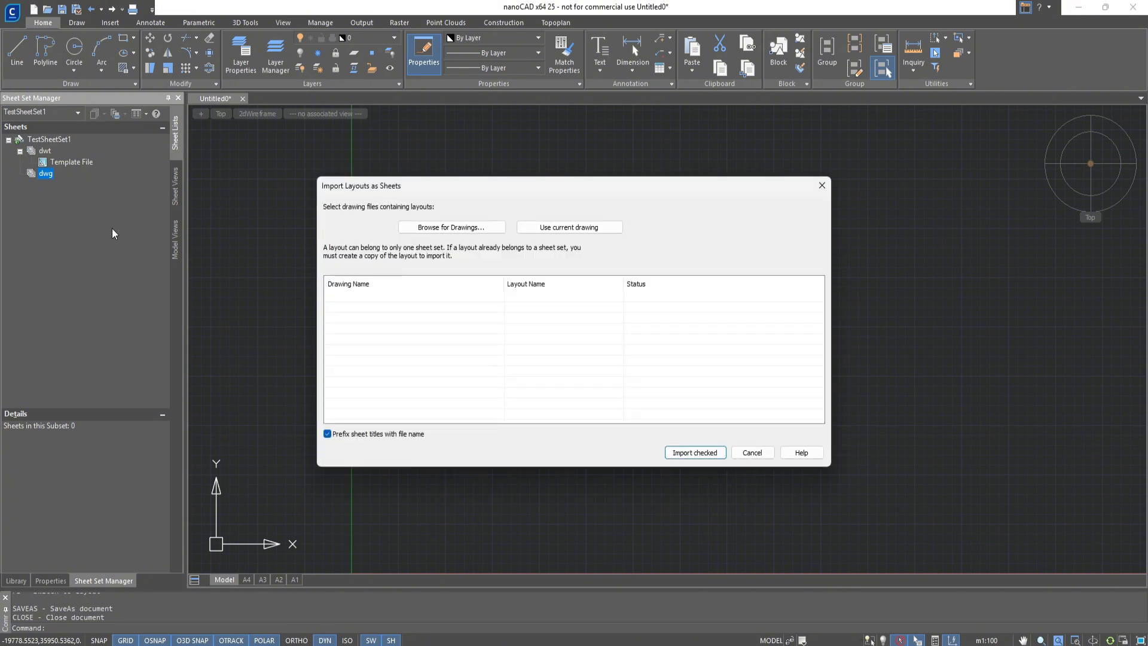
pyautogui.click(446, 227)
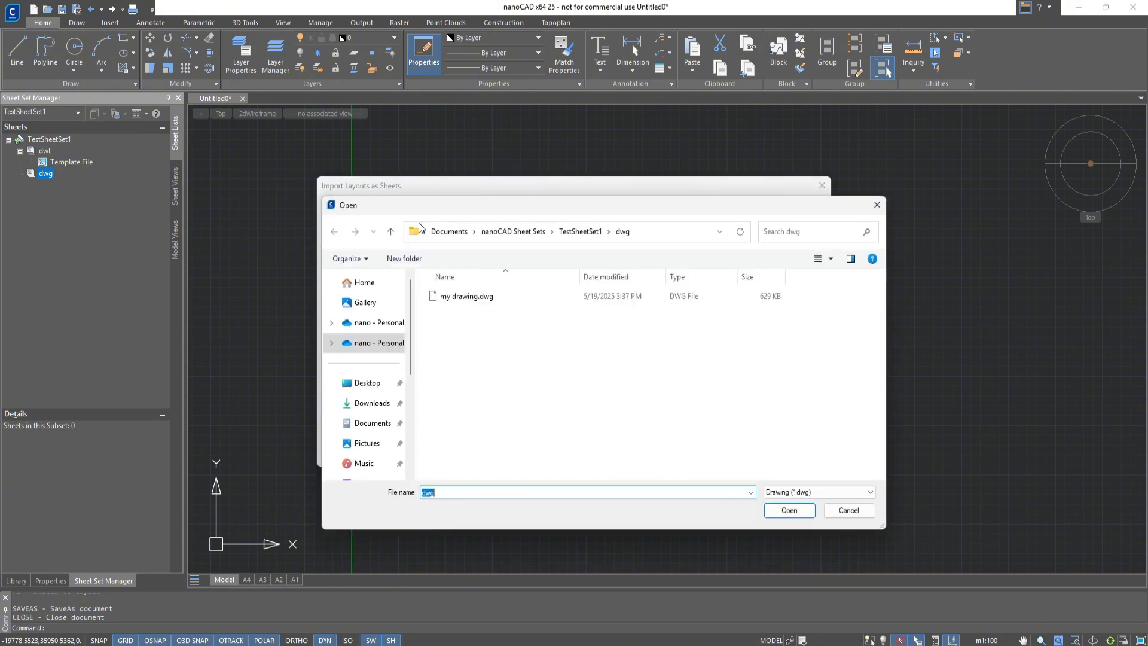
pyautogui.doubleClick(458, 296)
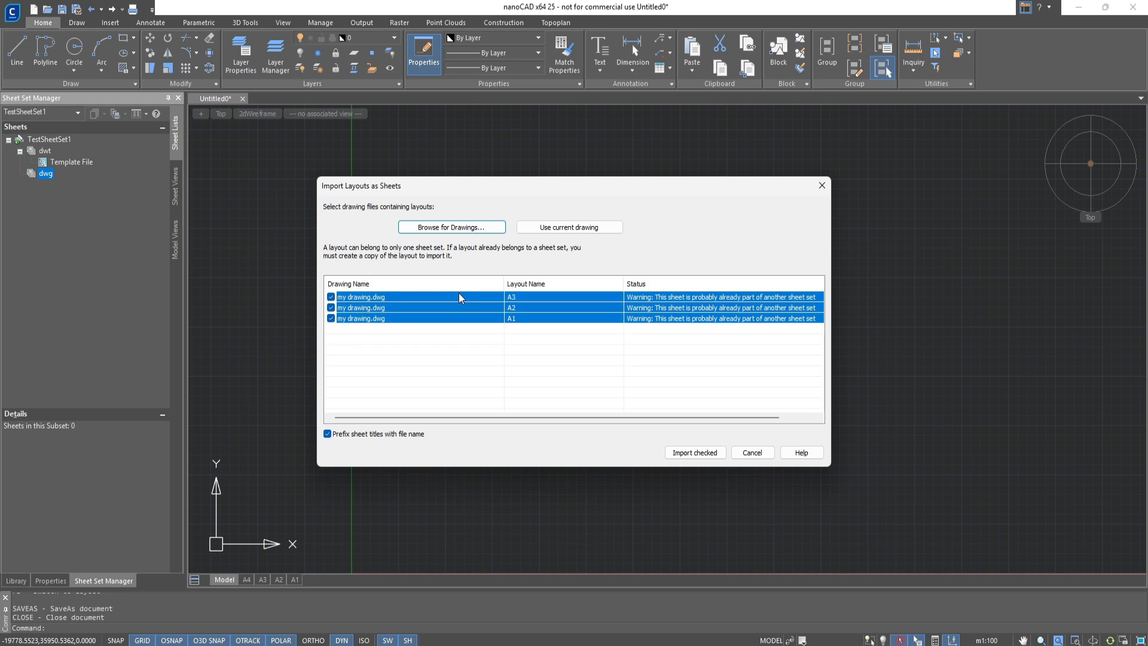
pyautogui.click(467, 357)
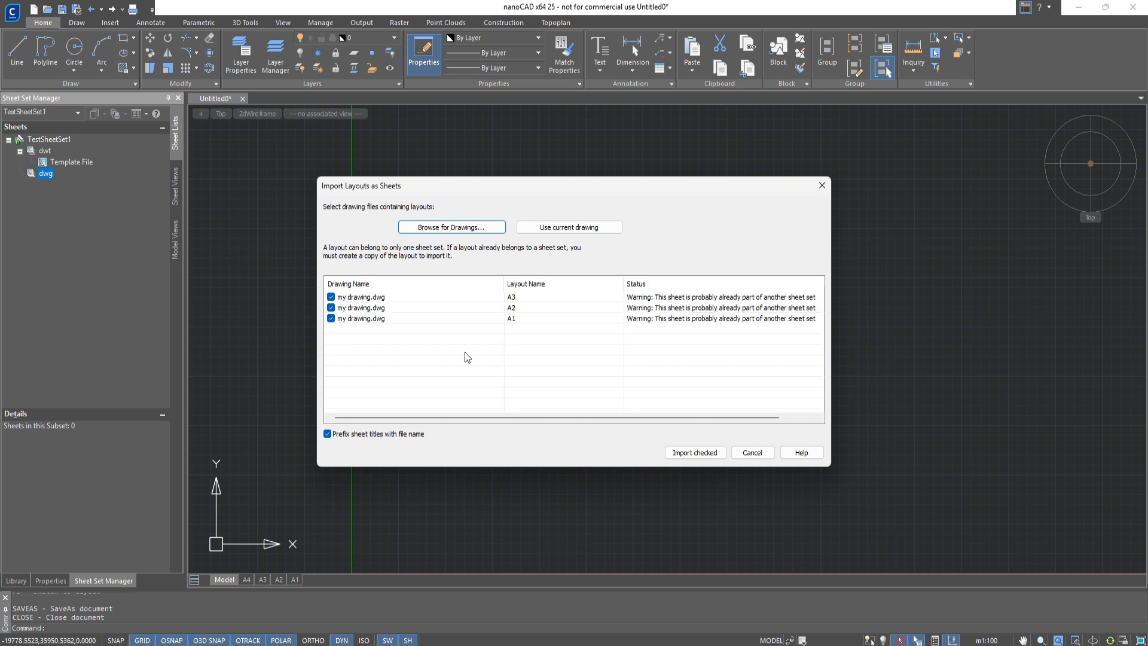
pyautogui.click(330, 318)
pyautogui.click(691, 455)
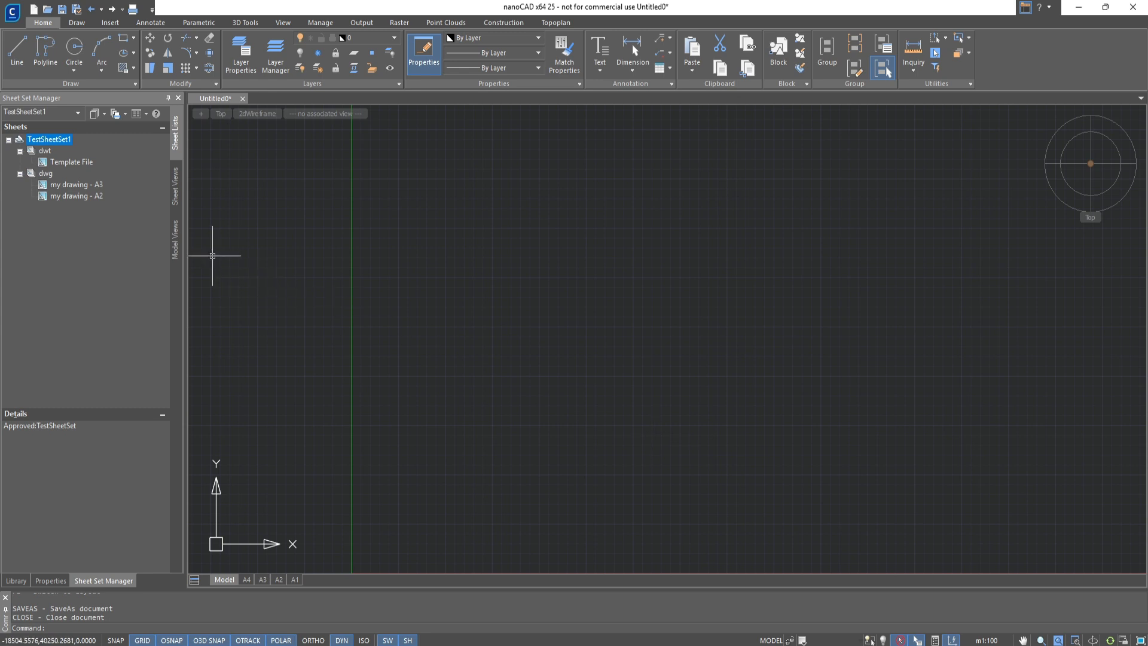
# Open the sheet my drawing - A2 from the sheet list and examine its title block
pyautogui.click(87, 197)
pyautogui.doubleClick(87, 197)
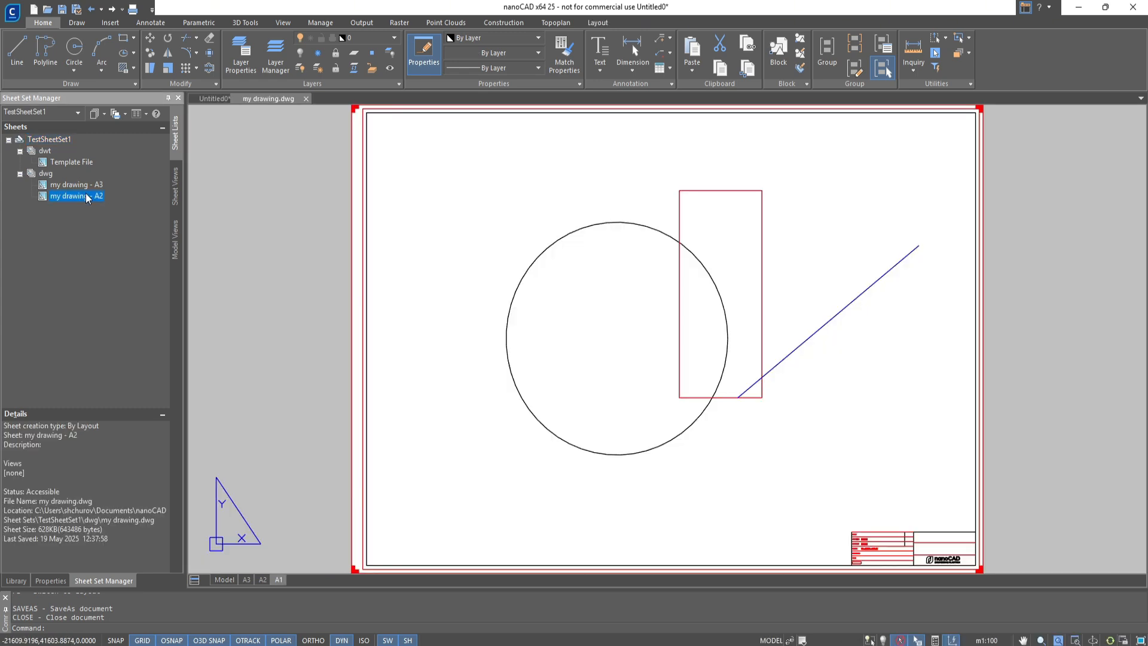
pyautogui.scroll(5, 830, 517)
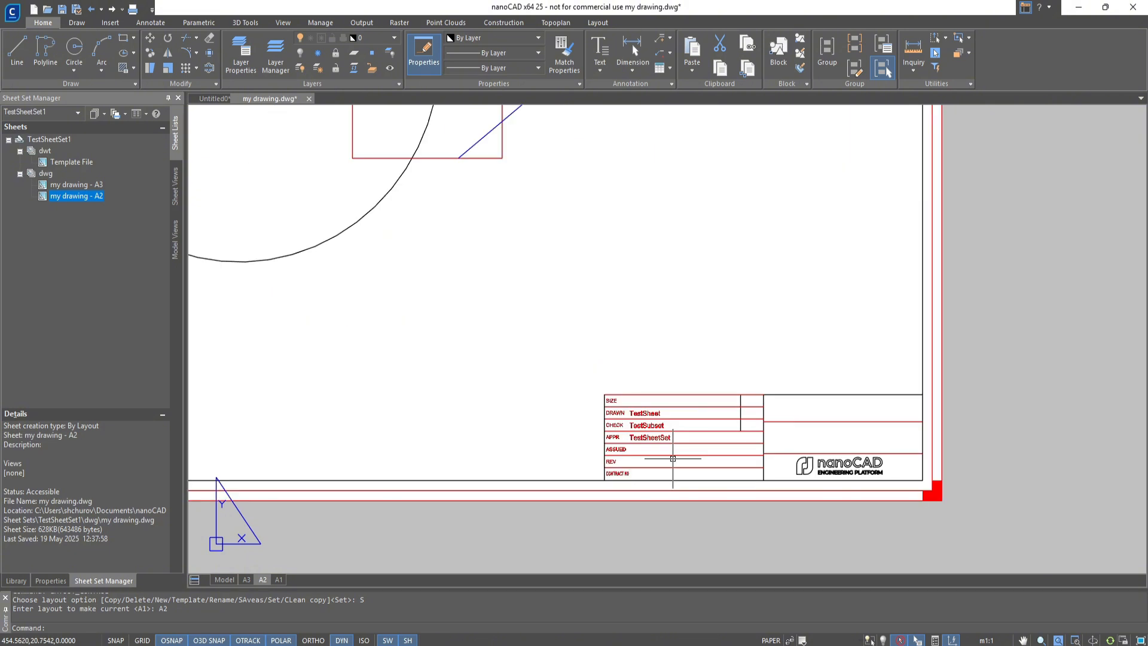
# Enter the creator's first name in the Created by custom property of the sheet my drawing - A2
pyautogui.rightClick(85, 199)
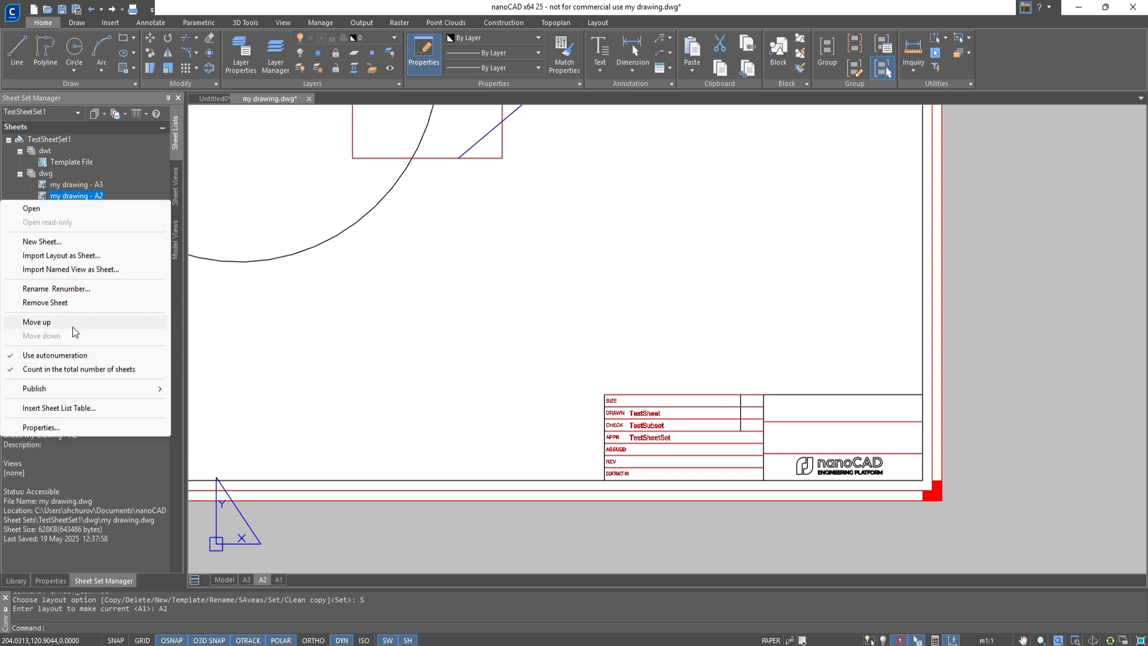
pyautogui.click(77, 426)
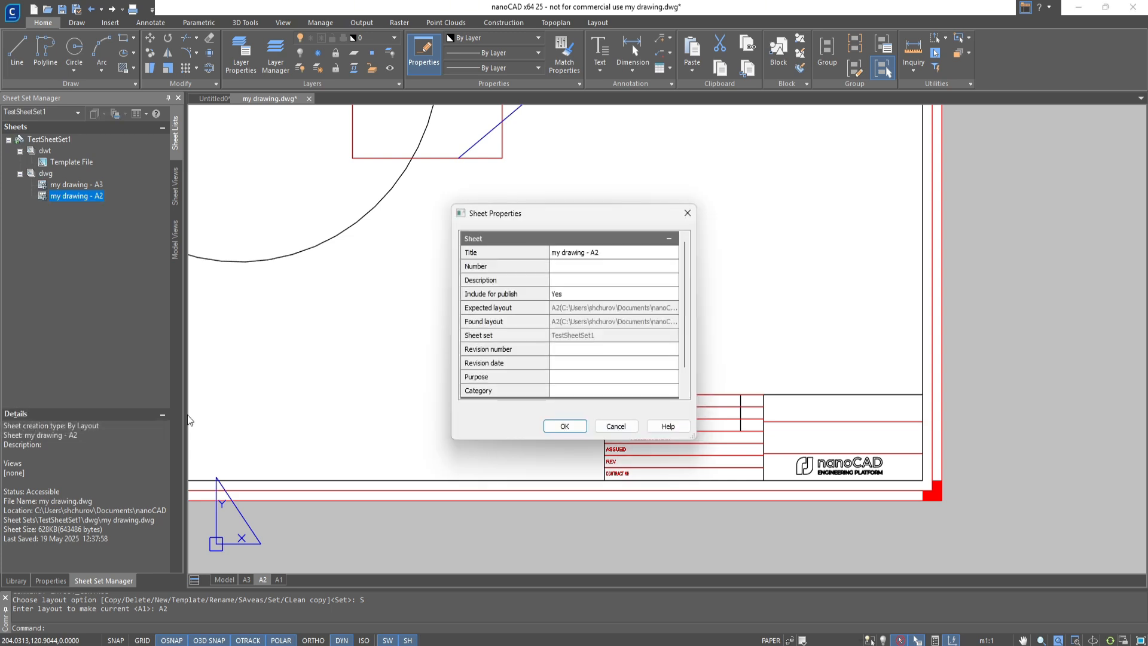
pyautogui.scroll(-2, 536, 397)
pyautogui.click(587, 388)
pyautogui.write('Nick')
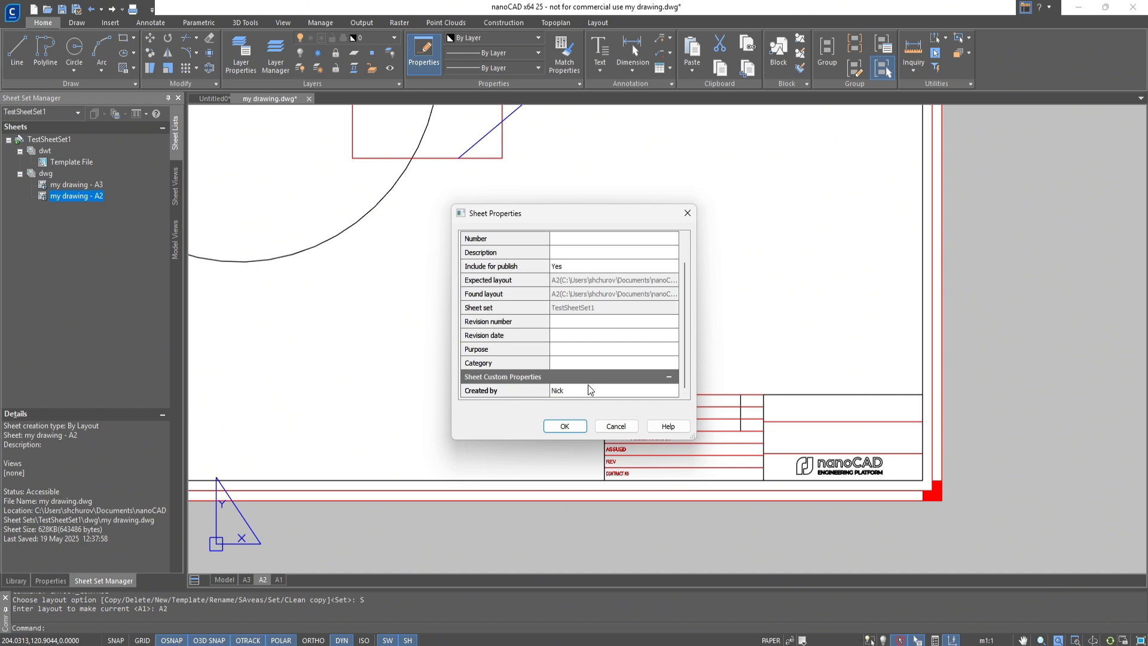
pyautogui.click(577, 426)
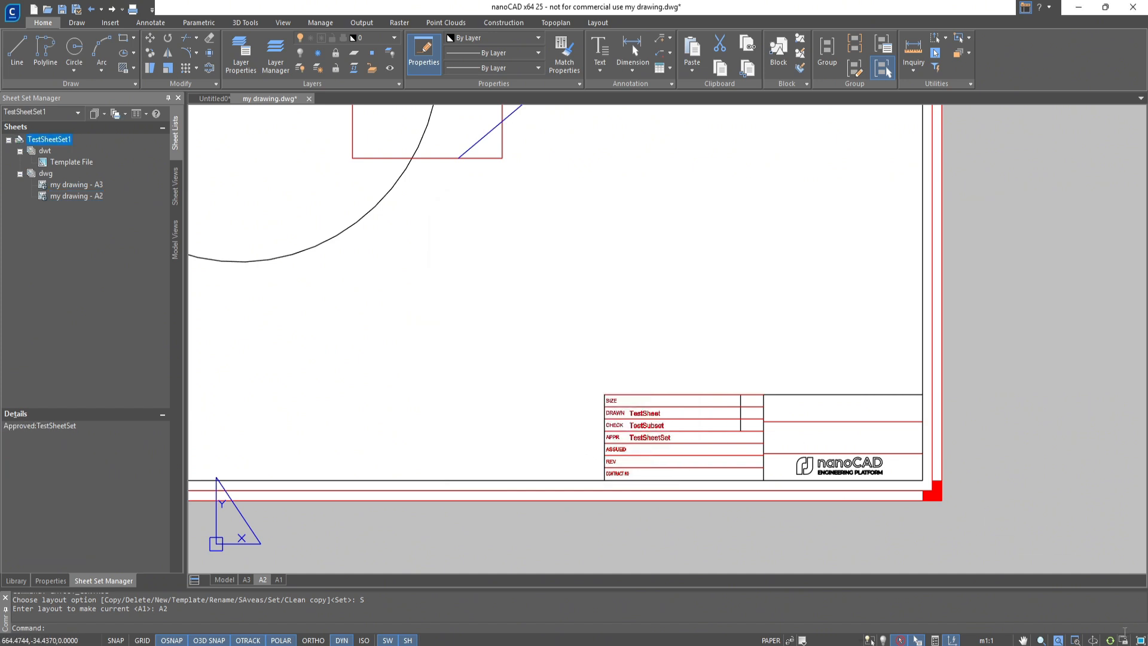
# Regenerate the A2 title block fields, and save and close my drawing.dwg
pyautogui.click(1111, 640)
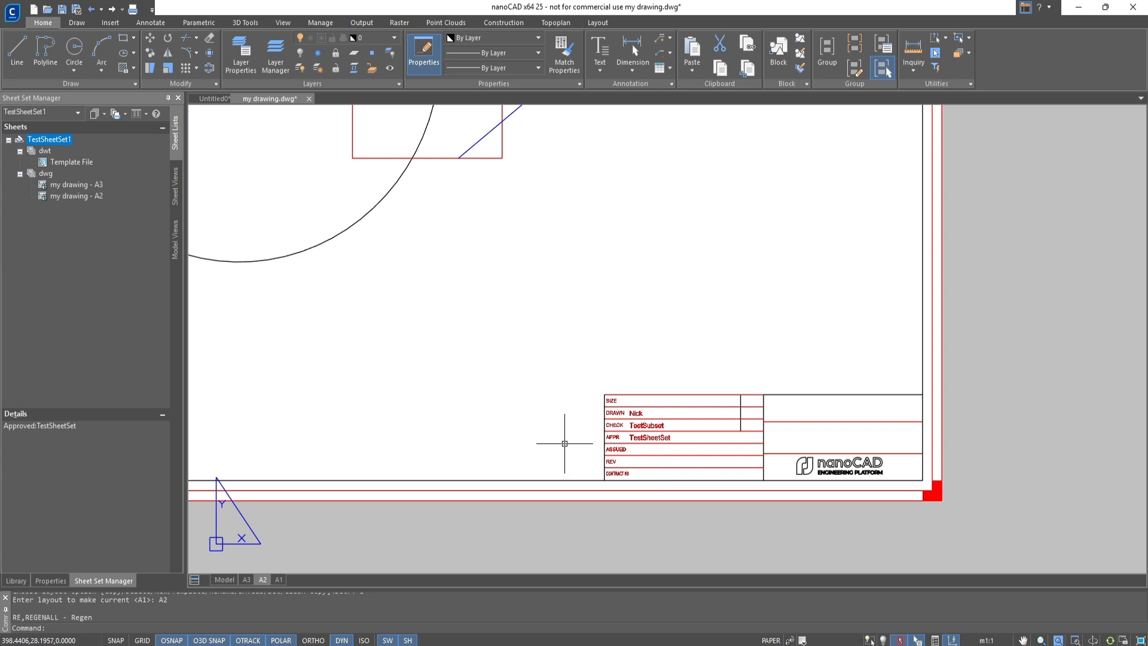
pyautogui.hotkey('ctrl', 's')
pyautogui.click(307, 99)
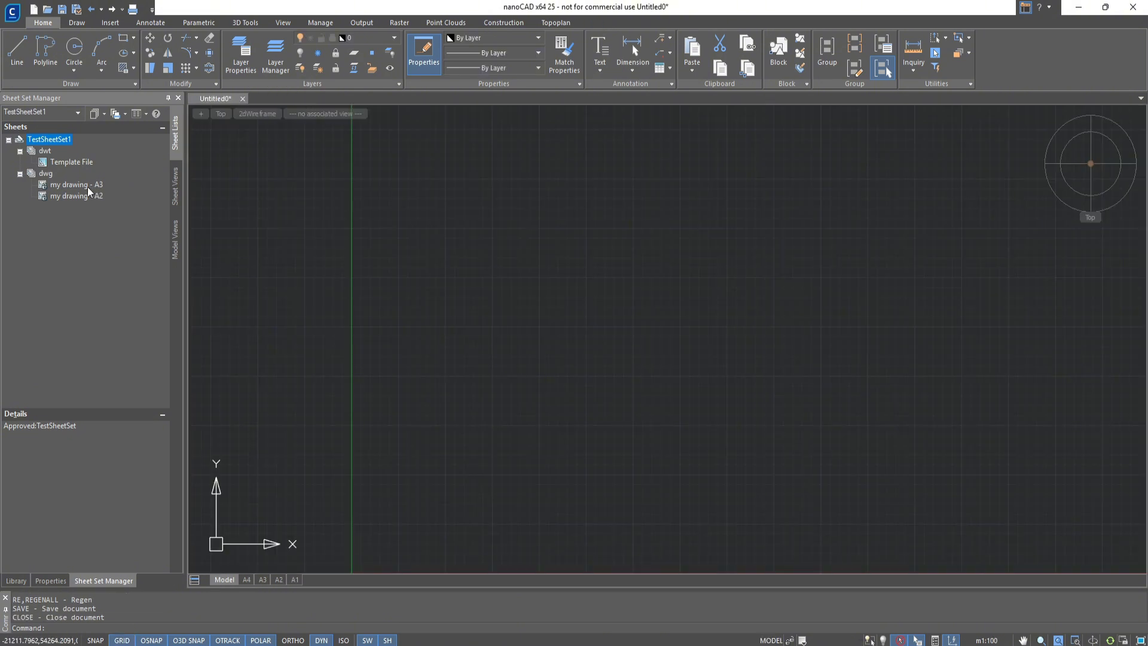
# Move the sheet my drawing - A3 into the dwt subset, and return it to dwg below my drawing - A2
pyautogui.moveTo(88, 187); pyautogui.dragTo(54, 152)
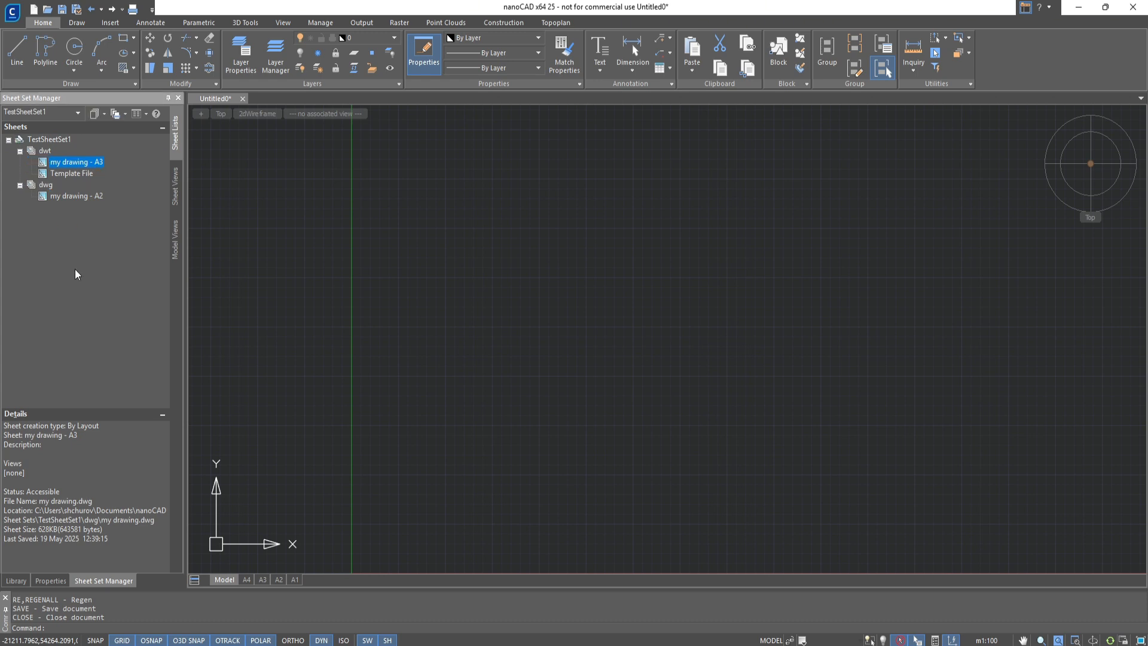
pyautogui.moveTo(70, 163)
pyautogui.mouseDown()
pyautogui.moveTo(67, 205)
pyautogui.moveTo(58, 198)
pyautogui.mouseUp()
# Create a new sheet titled TestProject in the dwg subset, based on layout A2 of the template file
pyautogui.rightClick(44, 174)
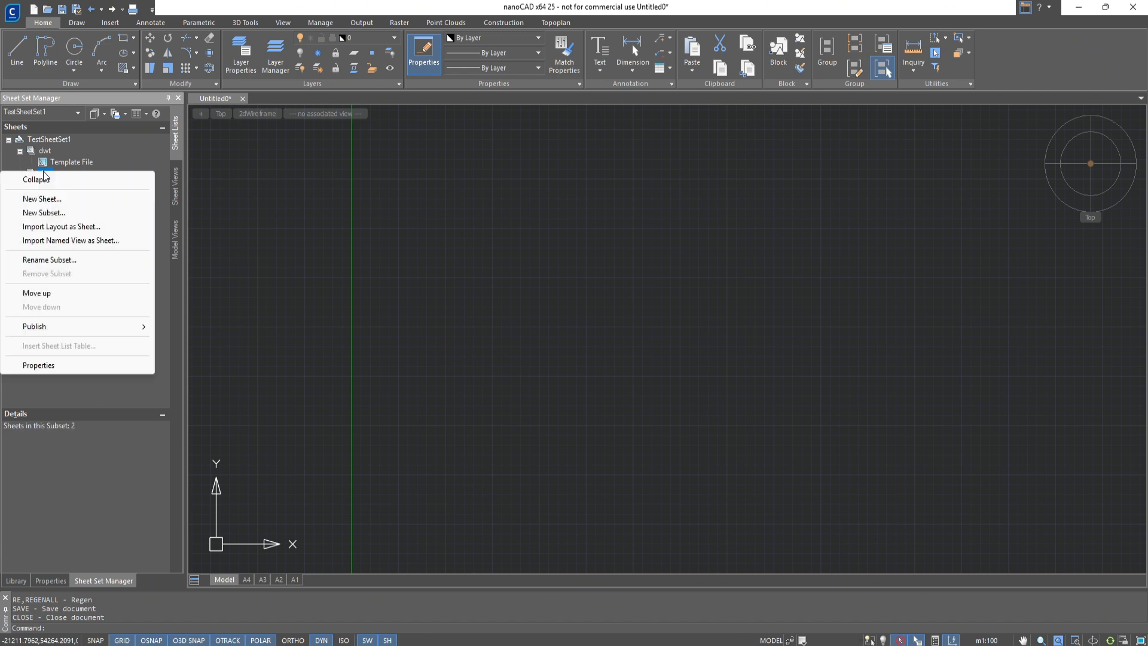
pyautogui.click(42, 199)
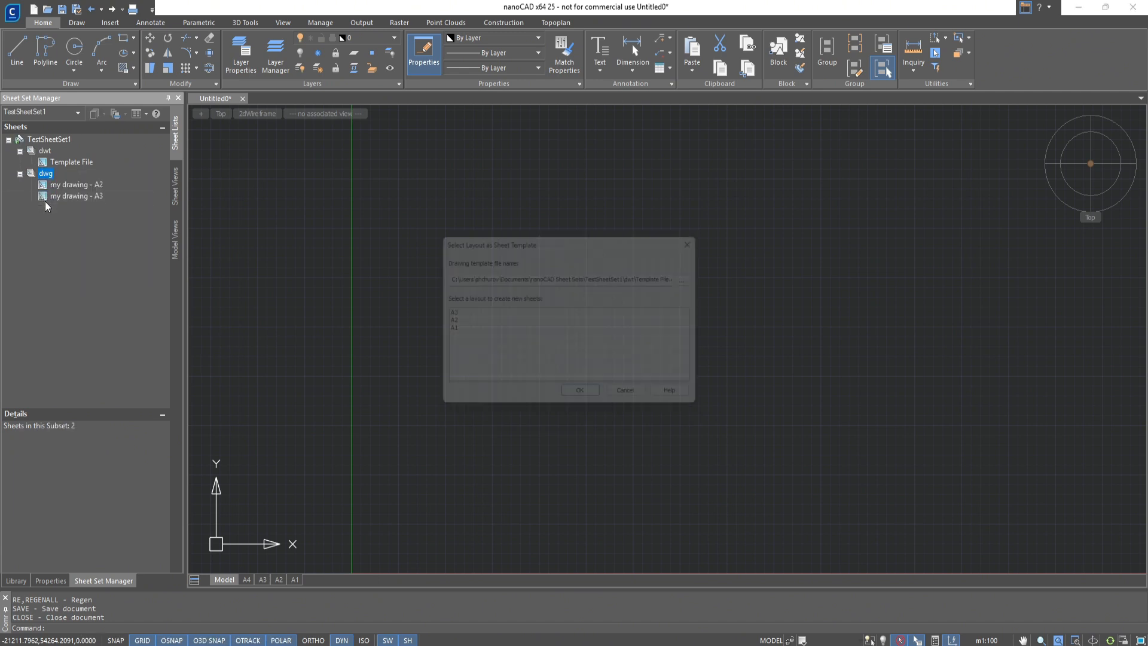
pyautogui.click(439, 326)
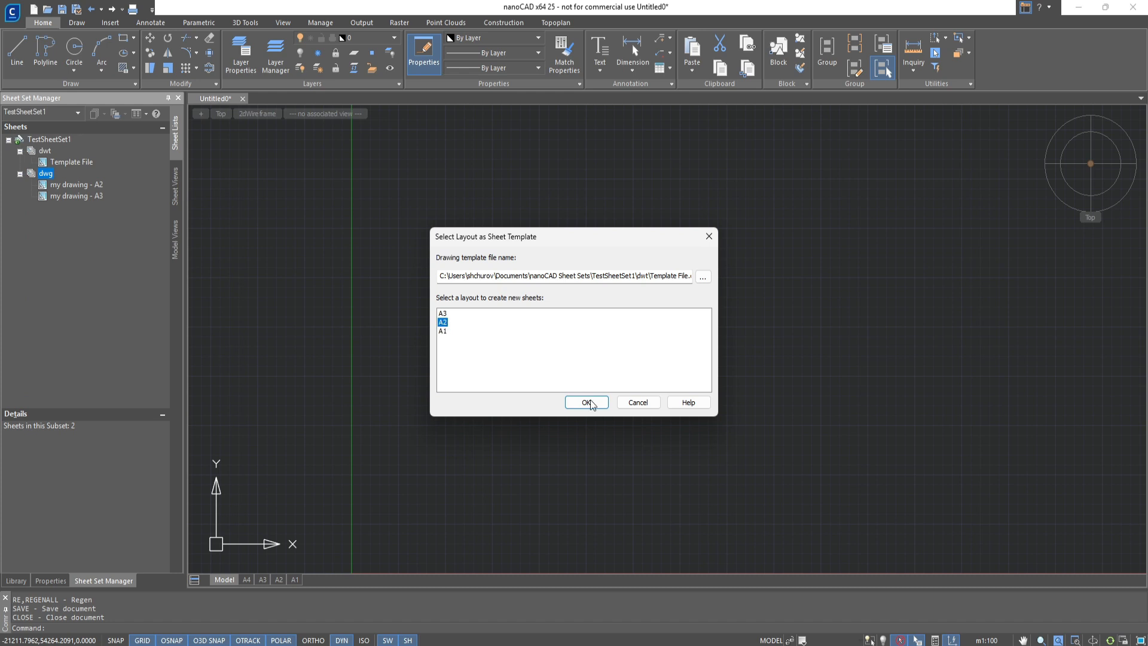
pyautogui.click(585, 401)
pyautogui.click(537, 309)
pyautogui.click(528, 288)
pyautogui.write('TestProject')
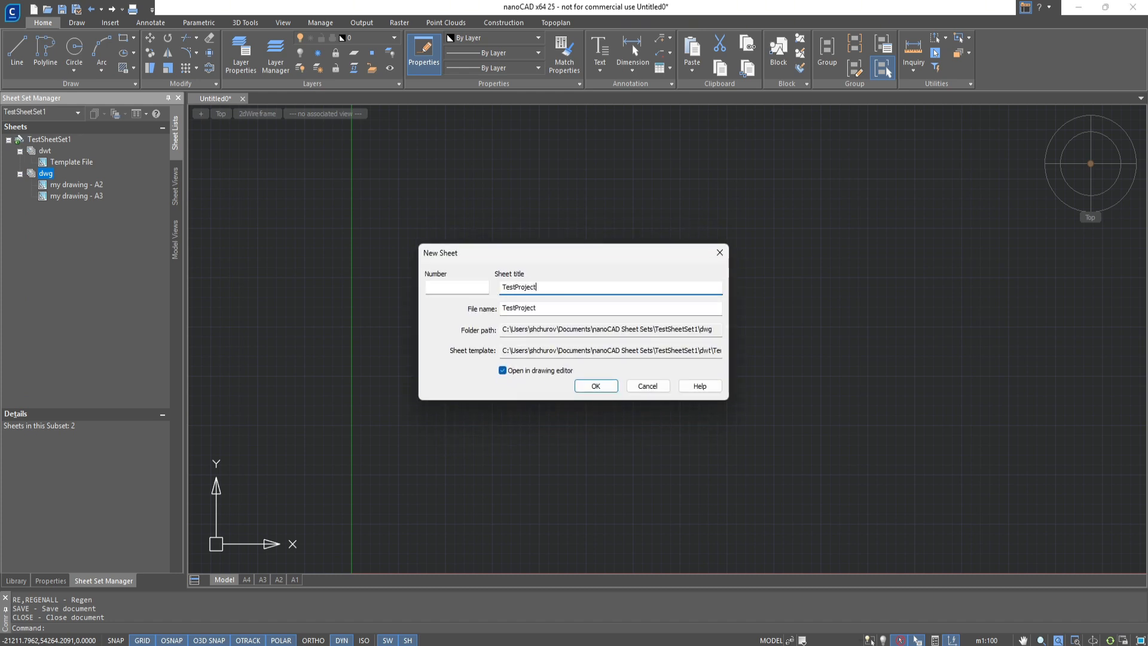
pyautogui.press('Return')
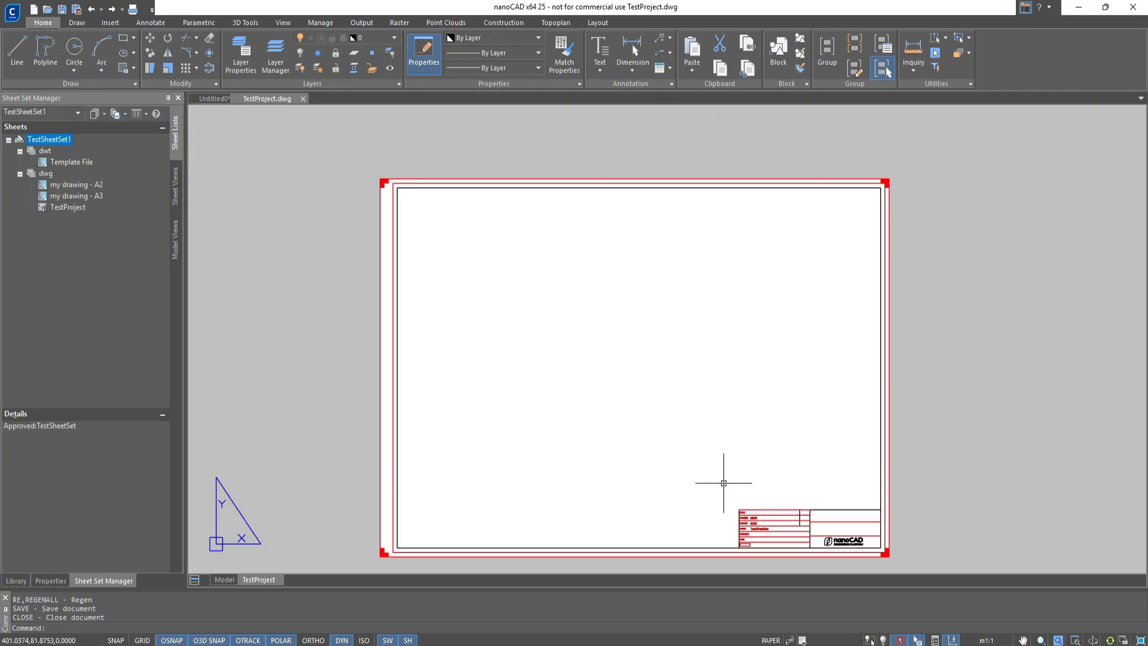
# Regenerate the title block fields of the TestProject sheet, and save and close TestProject.dwg
pyautogui.scroll(4, 725, 476)
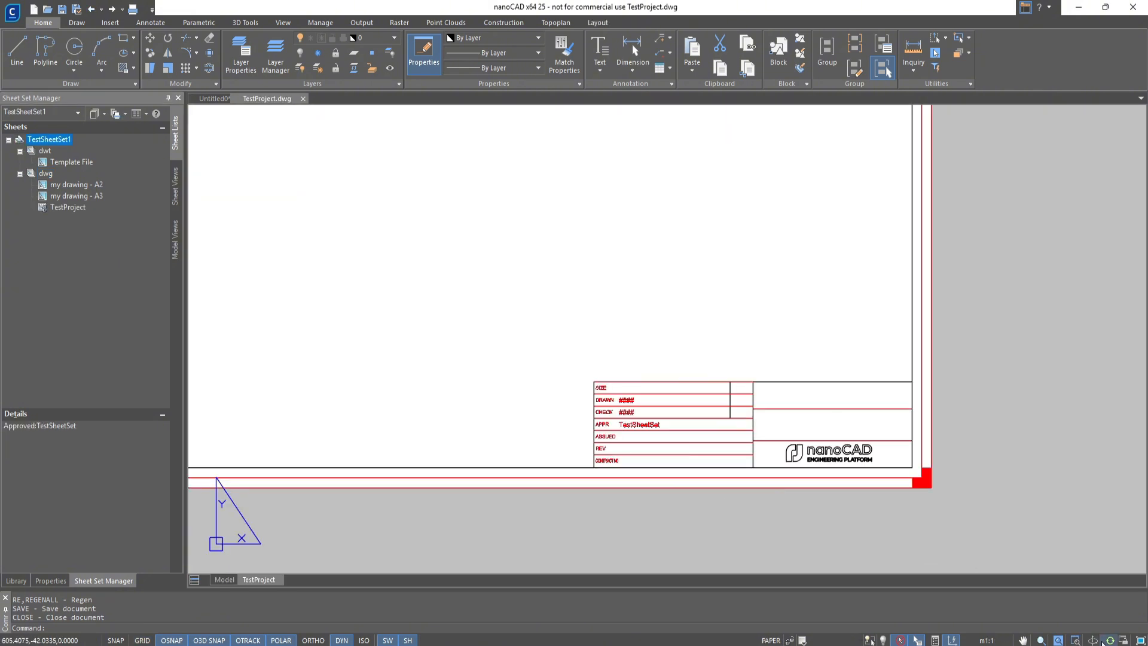
pyautogui.click(1110, 640)
pyautogui.hotkey('ctrl', 's')
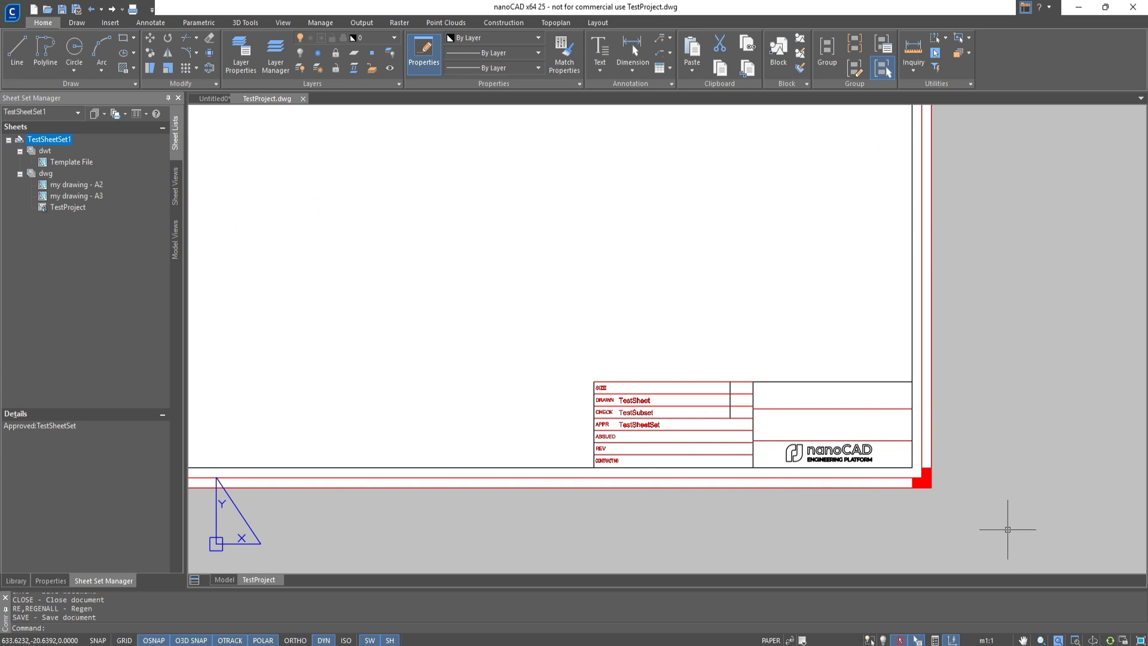
pyautogui.click(303, 99)
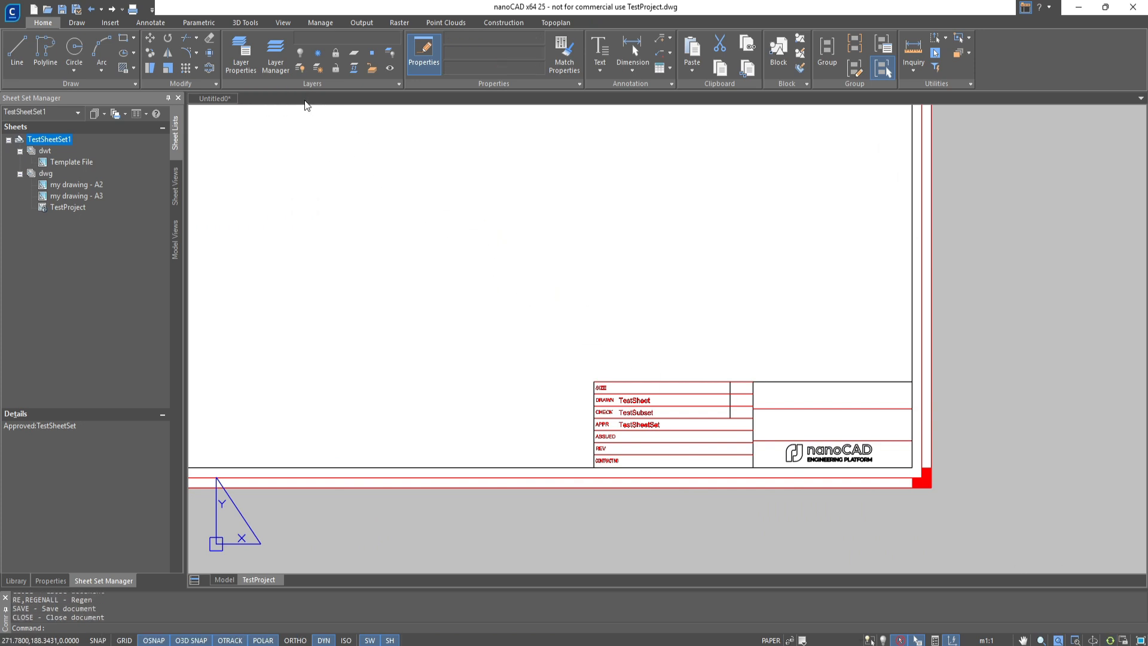
# Publish the whole TestSheetSet1 sheet set to PDF as TestSheetSet1.pdf in the dwg folder
pyautogui.click(125, 115)
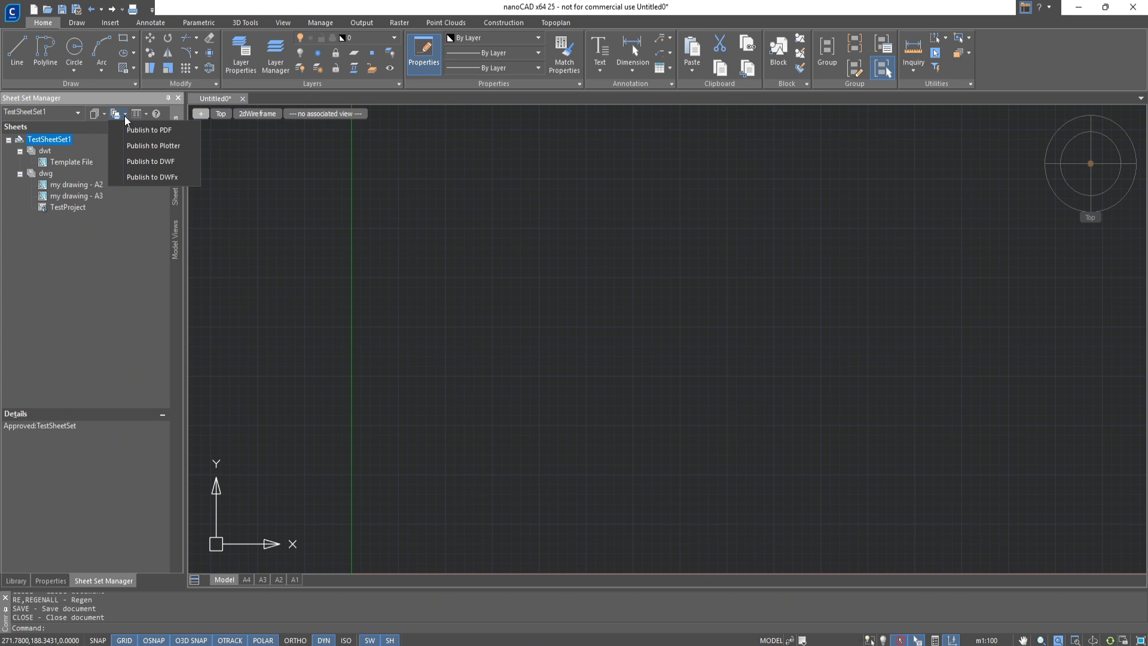
pyautogui.click(132, 131)
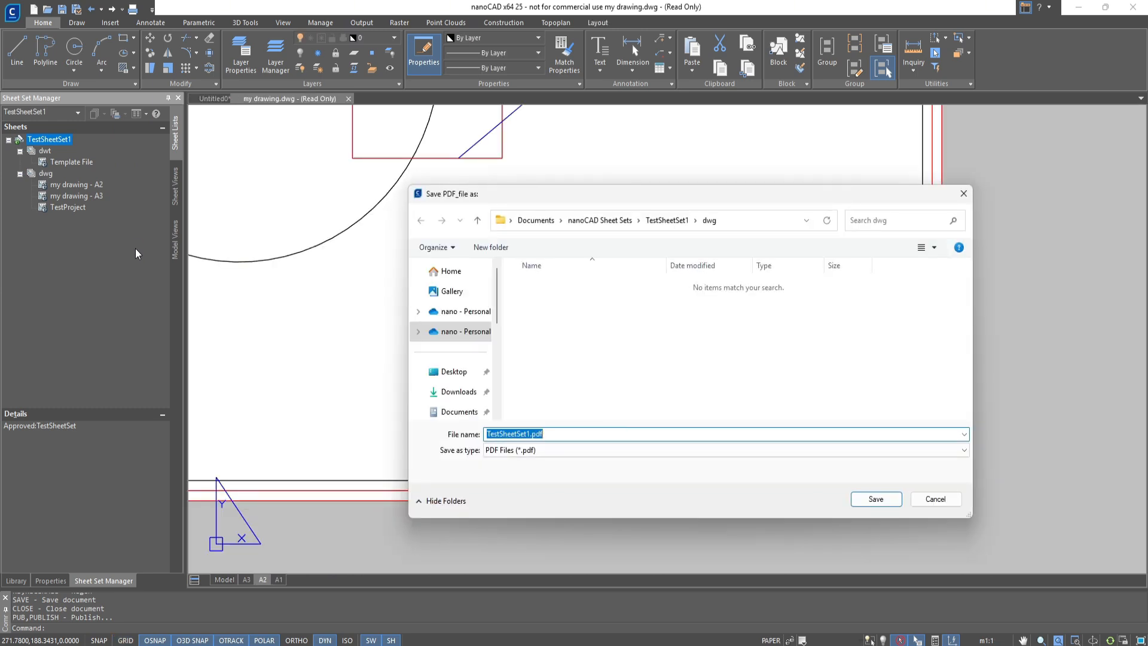
pyautogui.click(876, 498)
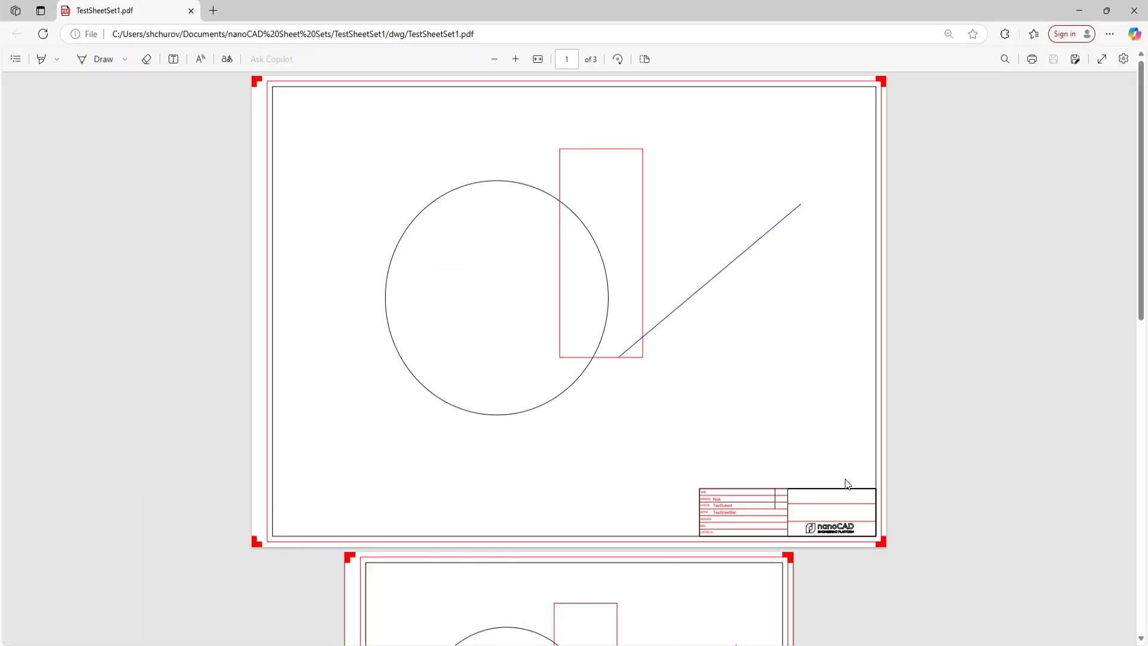
# Look through all pages of the published TestSheetSet1.pdf and close the PDF viewer
pyautogui.scroll(-5, 847, 483)
pyautogui.scroll(-5, 847, 483)
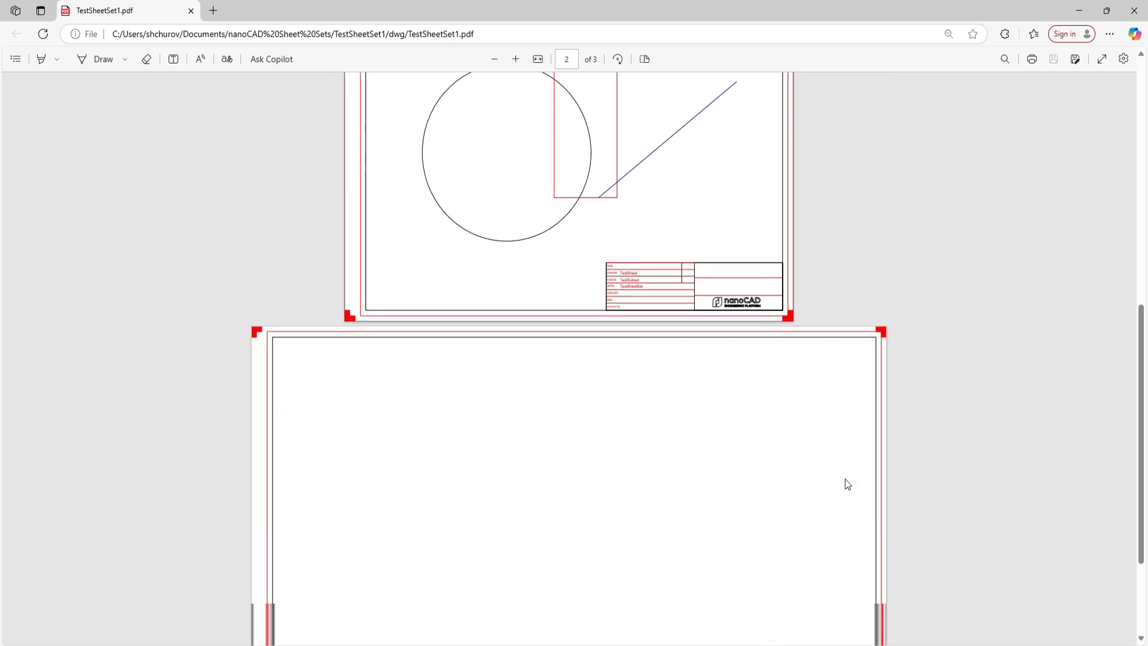
pyautogui.scroll(6, 847, 483)
pyautogui.scroll(5, 847, 483)
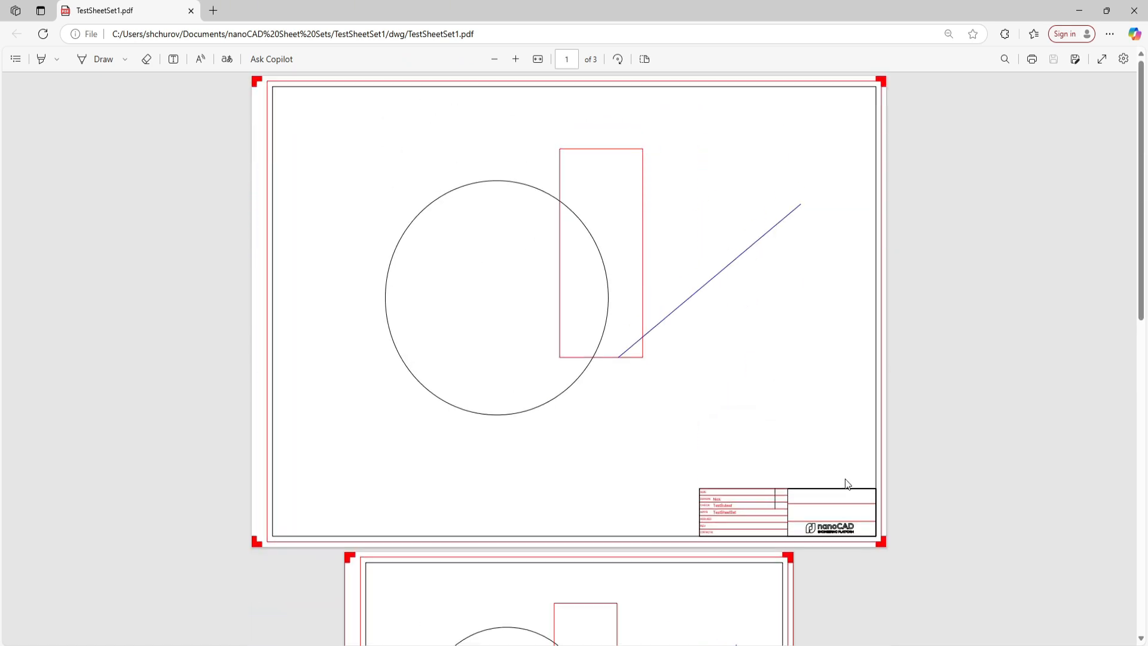
pyautogui.click(1134, 10)
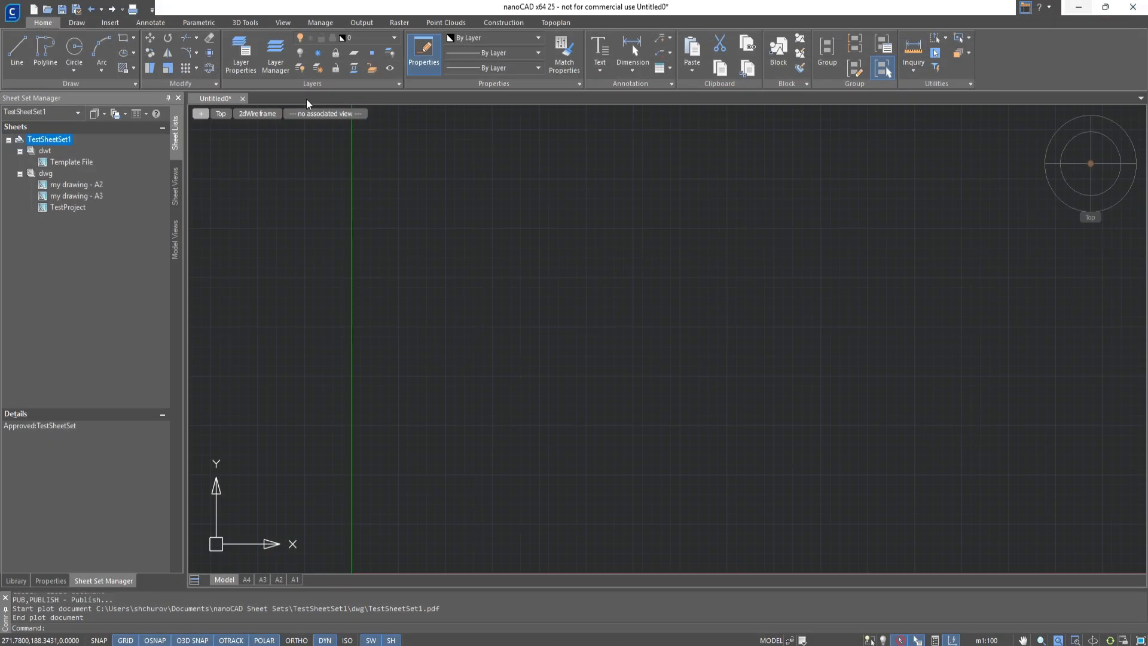
# Send the TestSheetSet1 sheet set to batch plot and remove the unavailable Template File layout from the list
pyautogui.rightClick(64, 146)
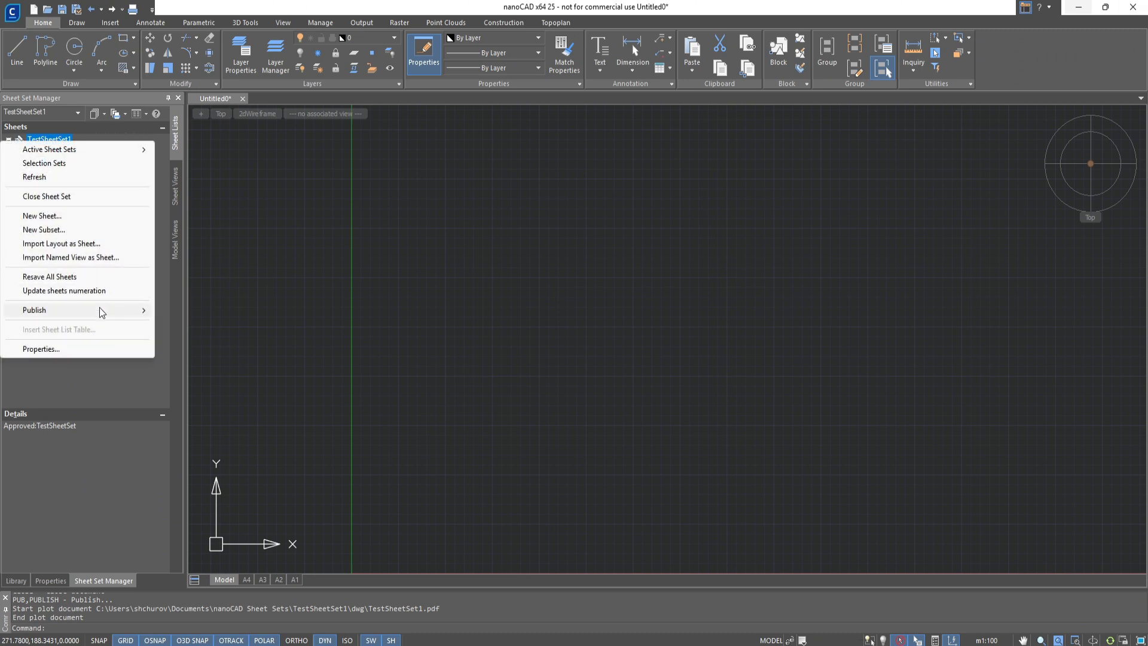
pyautogui.moveTo(78, 310)
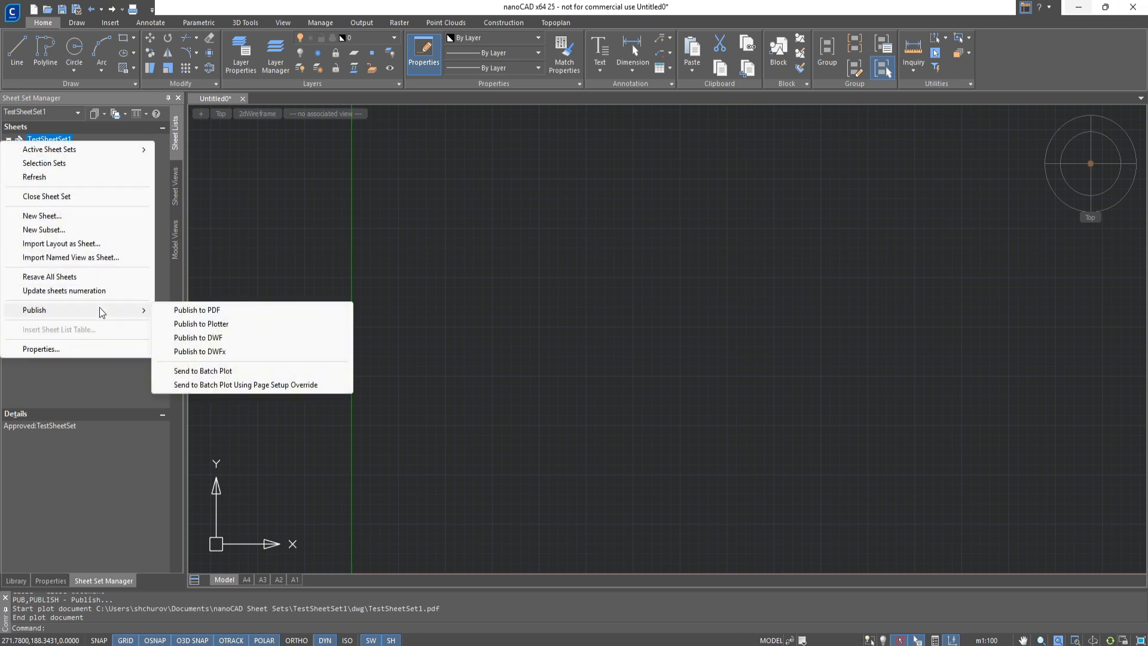
pyautogui.click(204, 372)
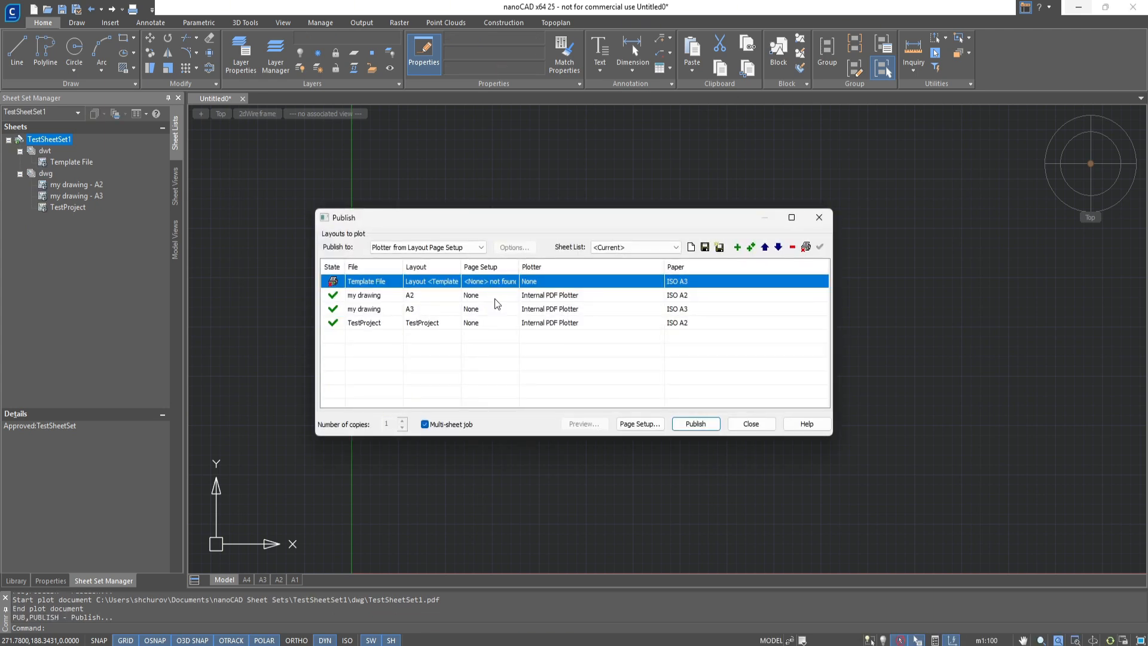
pyautogui.click(806, 247)
# Publish the remaining batch plot layouts, overwriting TestSheetSet1.pdf in the dwg folder, and look through the resulting pages
pyautogui.click(696, 424)
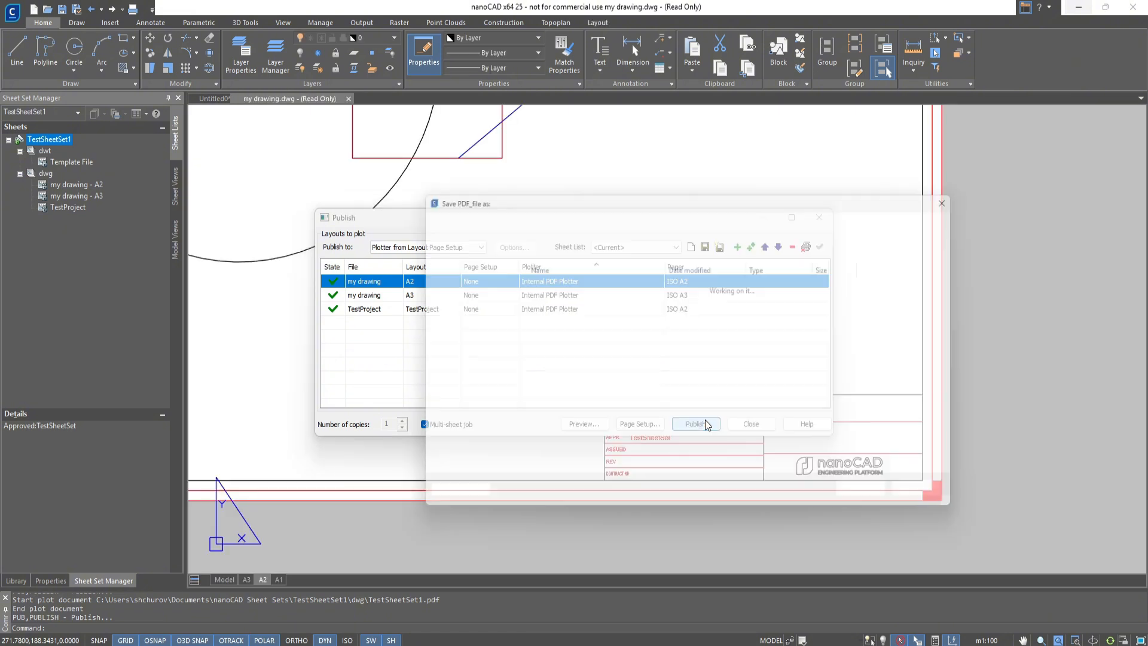
pyautogui.doubleClick(578, 286)
pyautogui.click(548, 340)
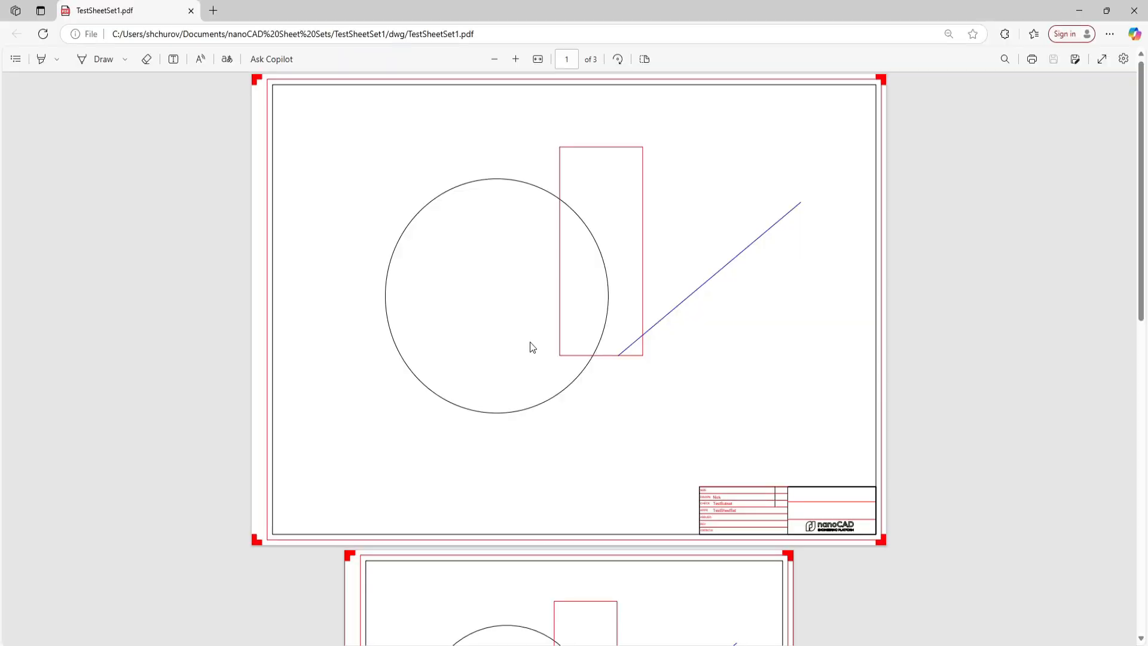
pyautogui.scroll(-10, 531, 347)
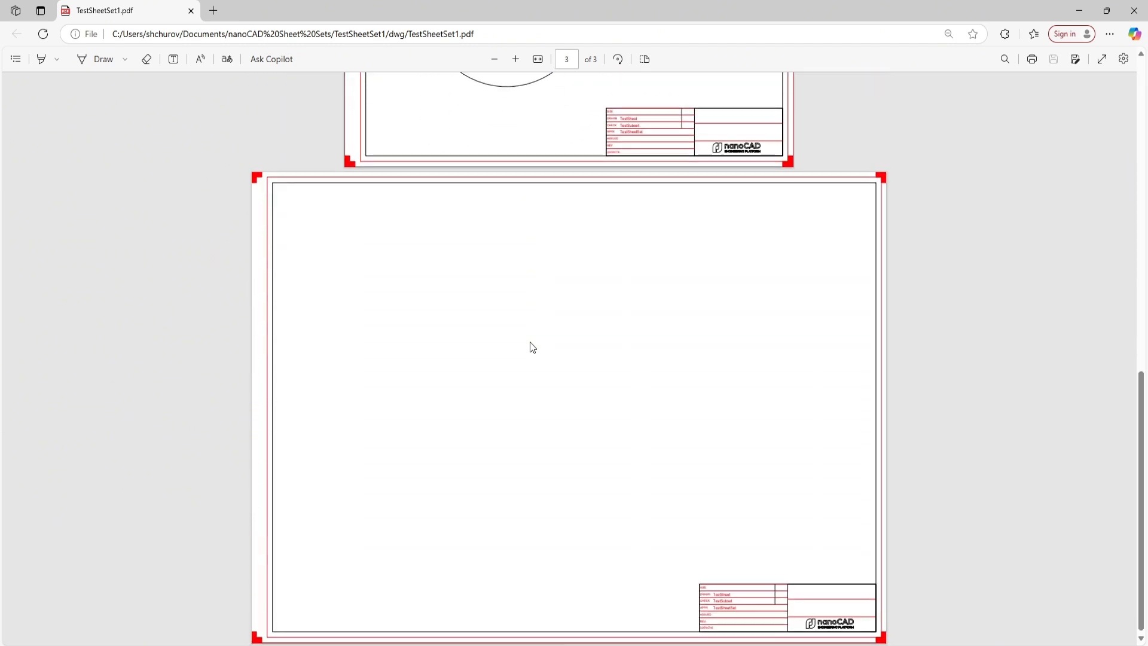
pyautogui.scroll(10, 532, 346)
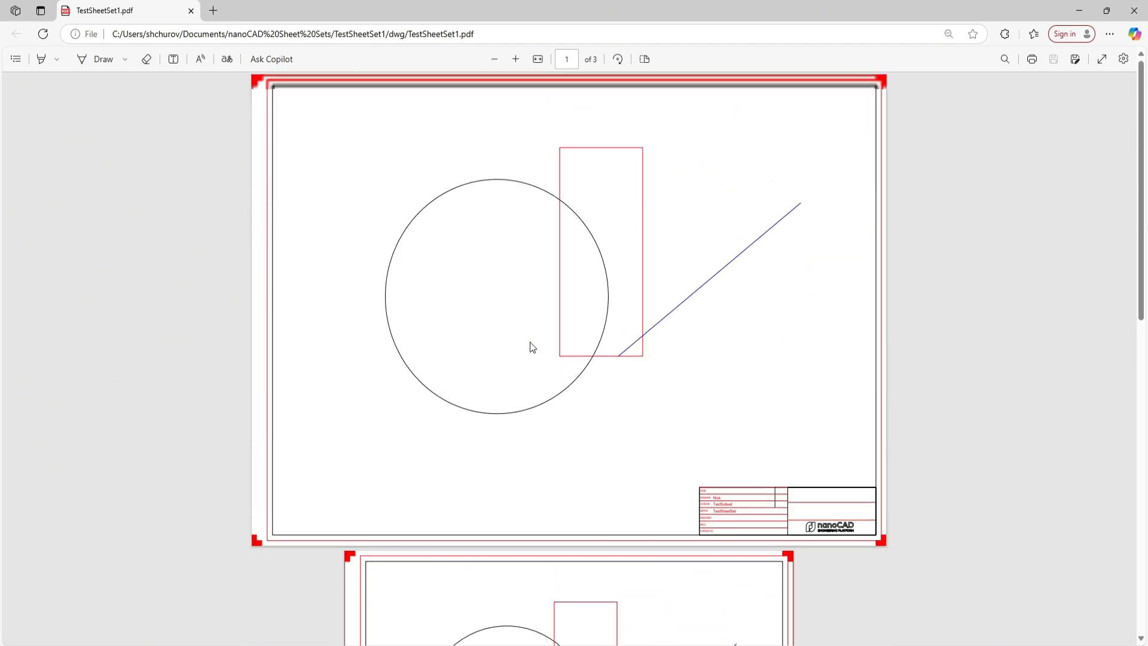